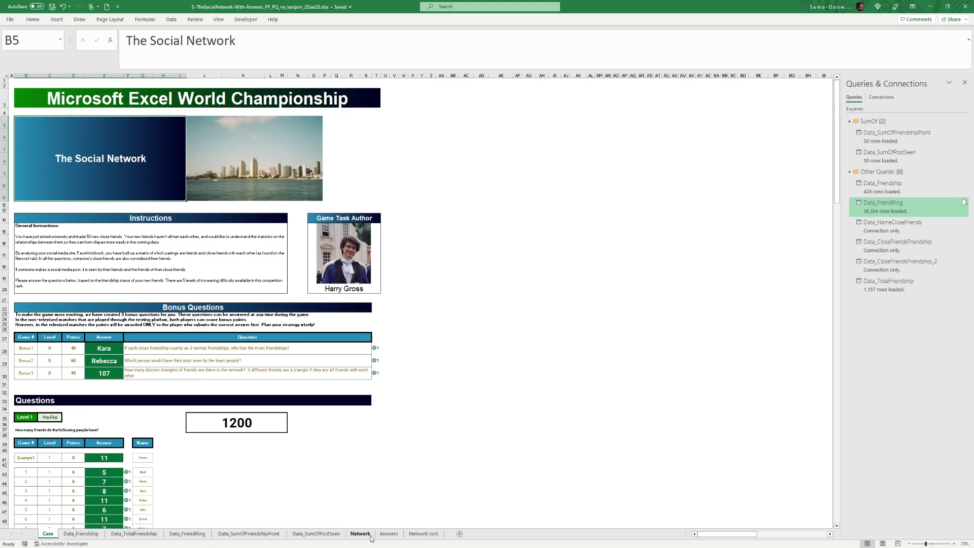
# - Examine the friendship matrix on the Network (ori) sheet, including its name headers, icon cells and the Friends / Close Friends legend
pyautogui.click(423, 533)
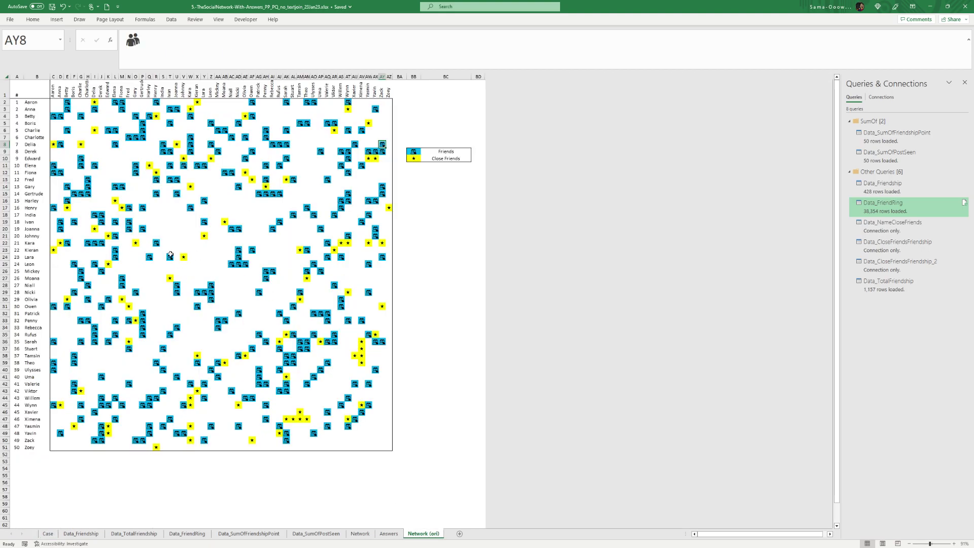
pyautogui.moveTo(22, 91); pyautogui.dragTo(393, 452)
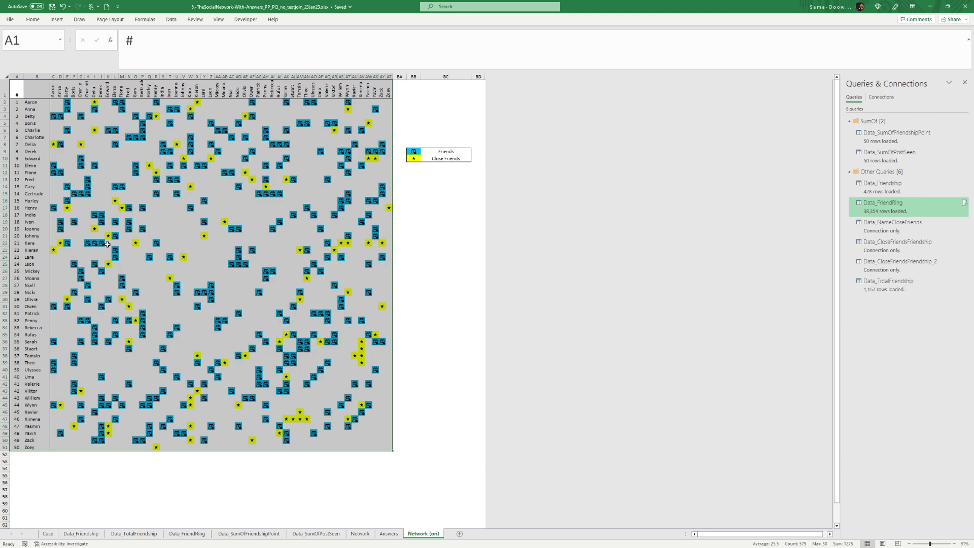
pyautogui.click(32, 102)
pyautogui.click(28, 90)
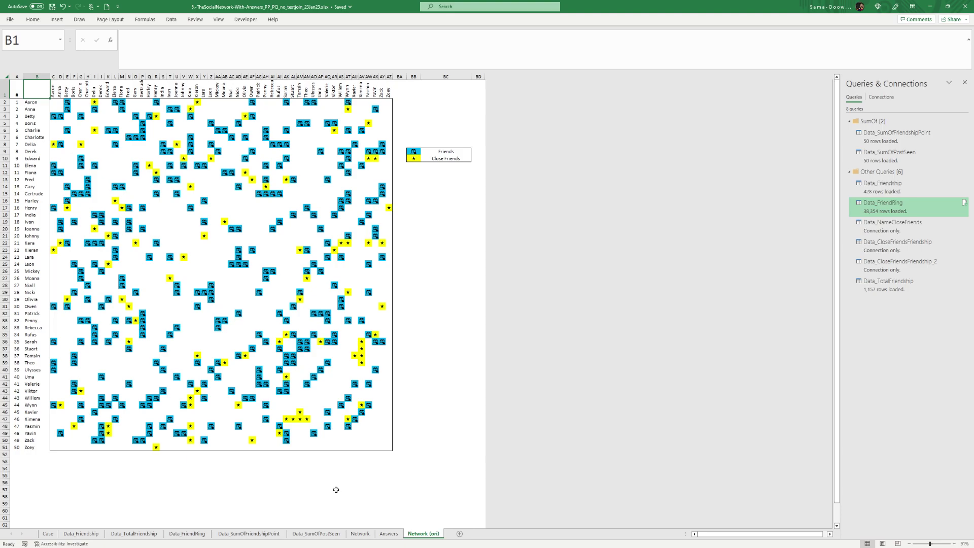
pyautogui.click(52, 103)
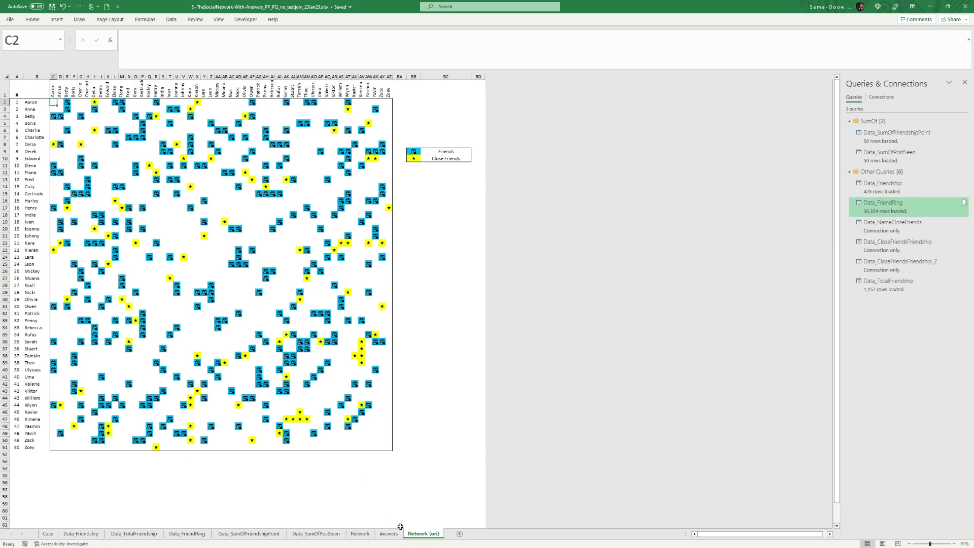
pyautogui.click(66, 108)
pyautogui.moveTo(52, 103); pyautogui.dragTo(389, 446)
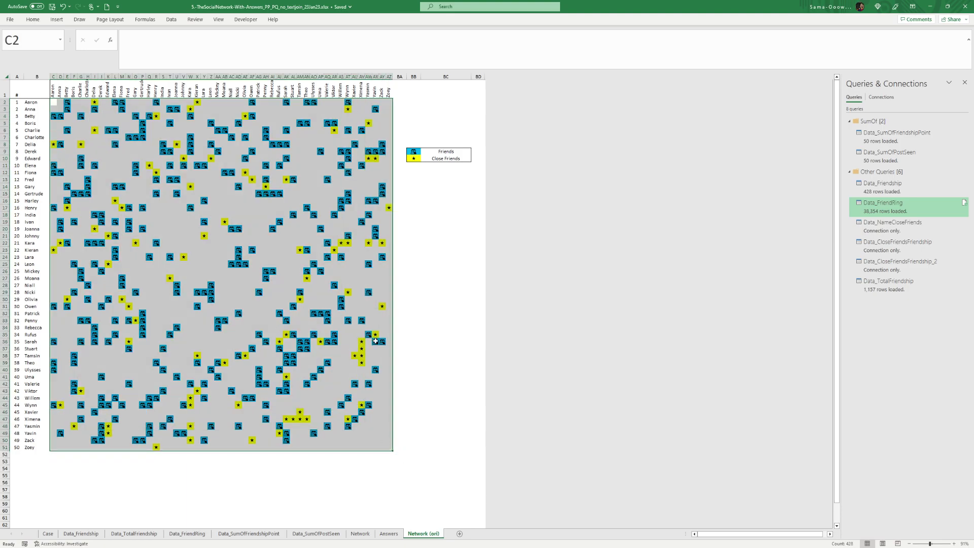
pyautogui.click(376, 342)
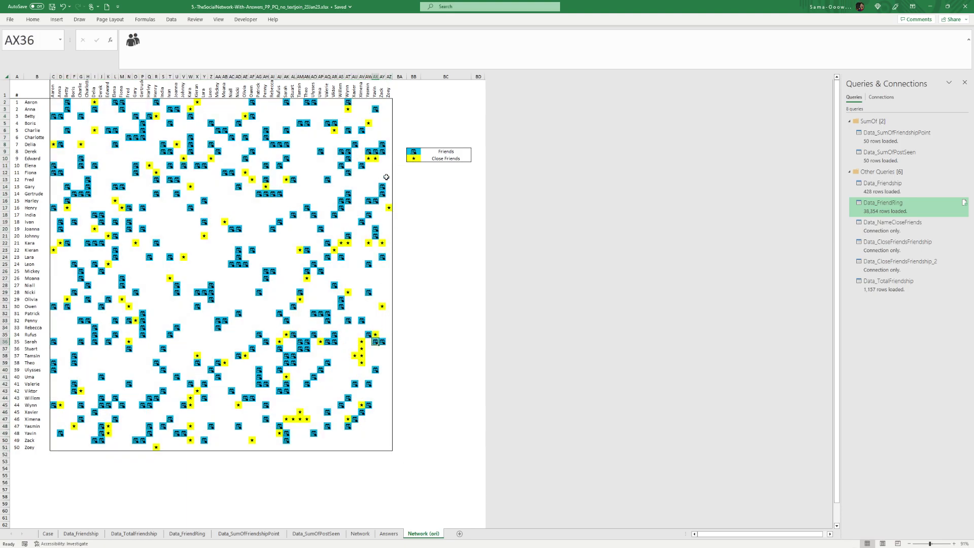
pyautogui.click(411, 158)
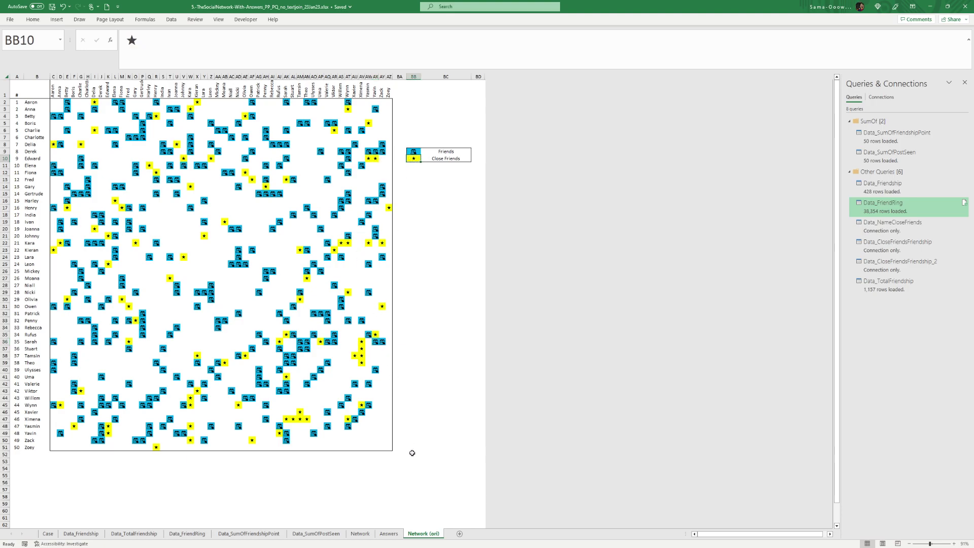
# - Switch to the Network sheet and examine the block of numeric friendship values between the names
pyautogui.click(360, 533)
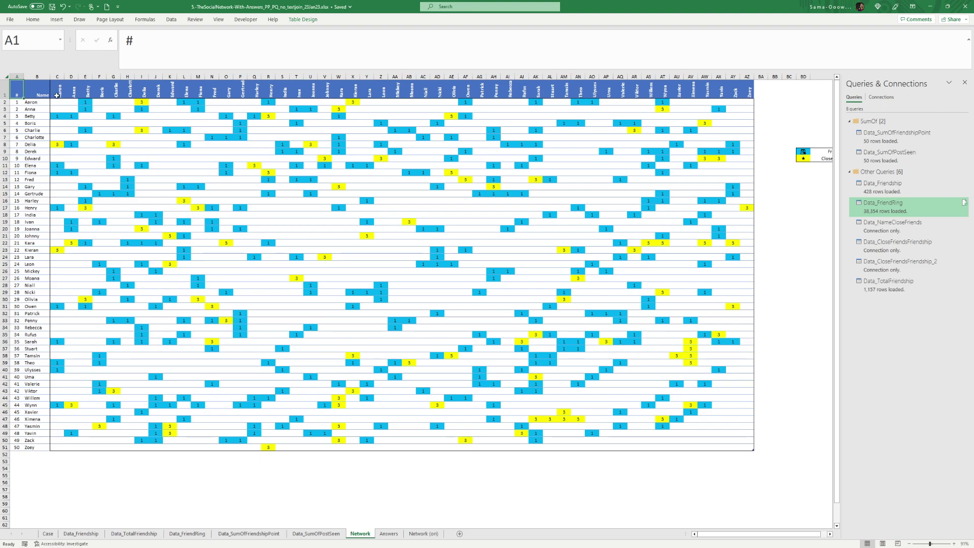
pyautogui.moveTo(57, 102); pyautogui.dragTo(113, 123)
pyautogui.moveTo(376, 270); pyautogui.dragTo(750, 458)
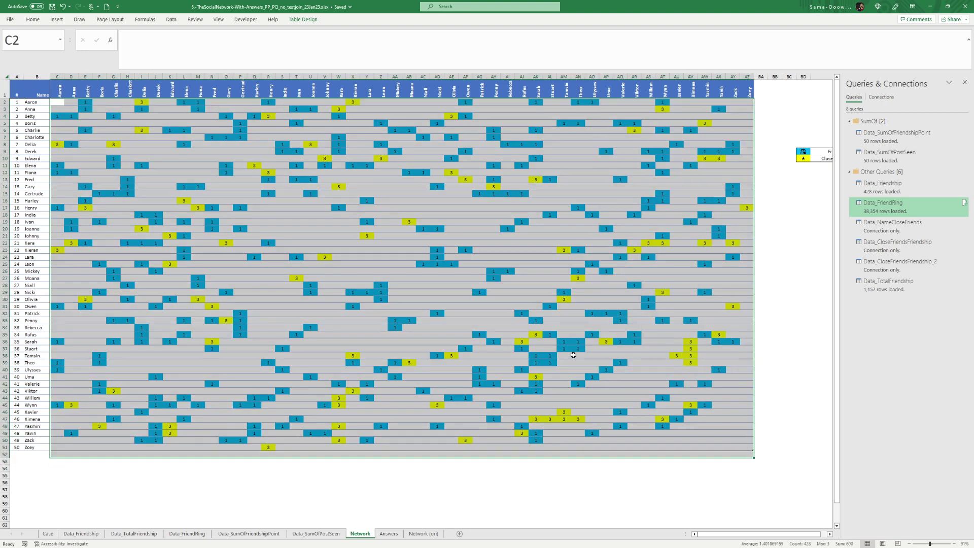
pyautogui.click(40, 91)
# - Select the whole Network table including its headers and look up the From Table/Range import command
pyautogui.moveTo(19, 92); pyautogui.dragTo(744, 449)
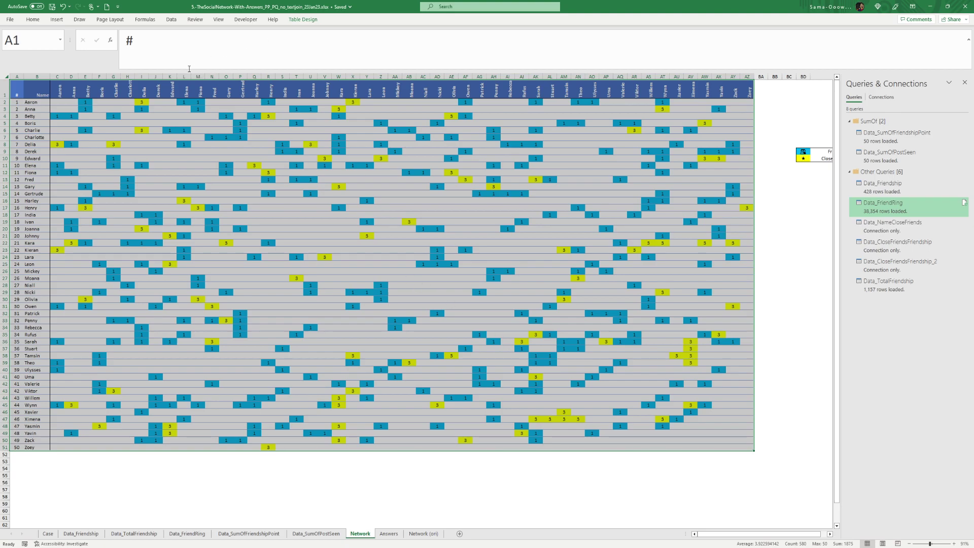
pyautogui.moveTo(187, 67); pyautogui.dragTo(186, 50)
pyautogui.click(170, 19)
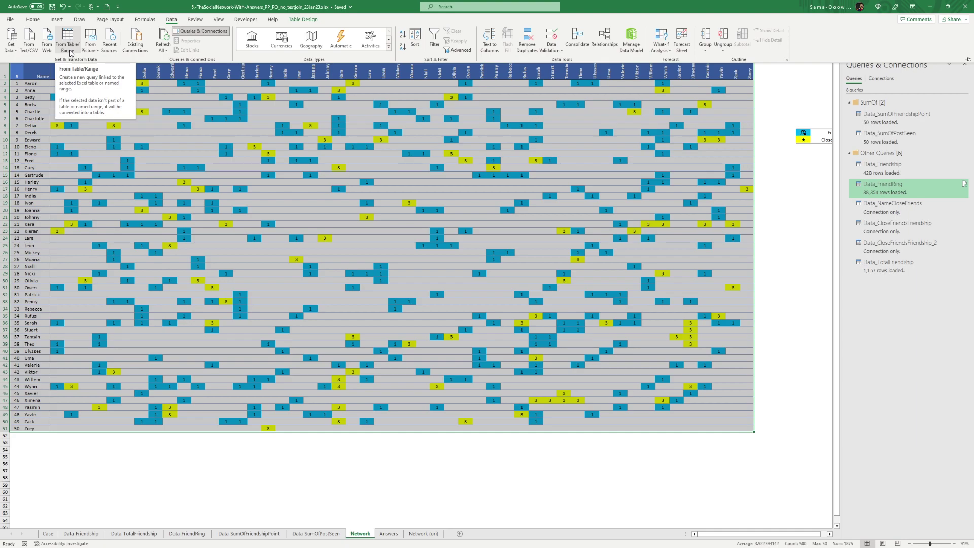
pyautogui.click(31, 80)
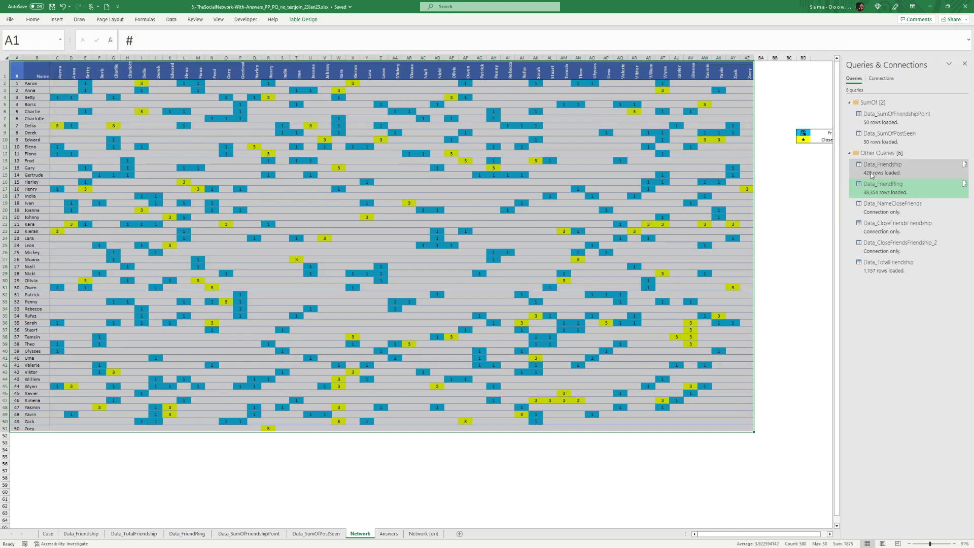
# - Open the Data_Friendship query for editing in the Power Query Editor and maximize the editor window
pyautogui.rightClick(872, 175)
pyautogui.click(890, 196)
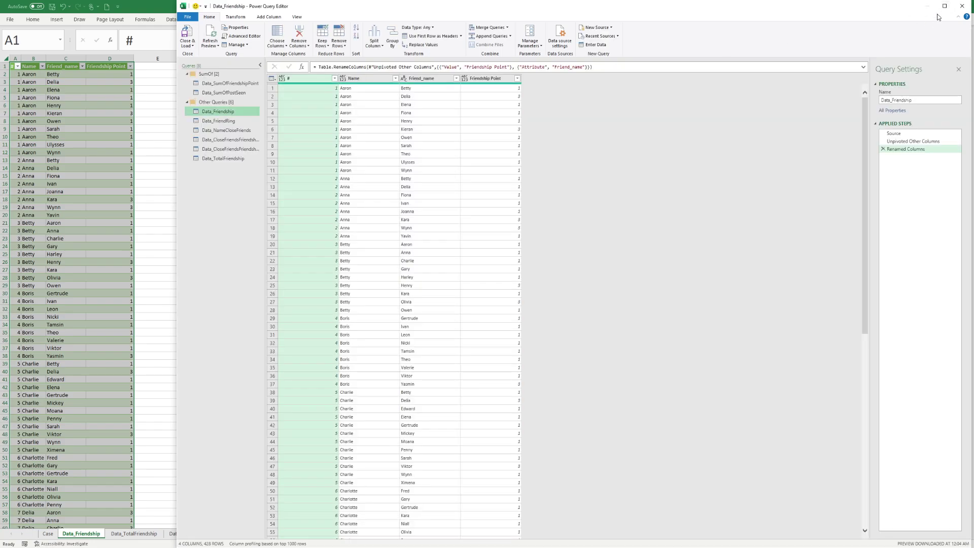
pyautogui.click(945, 7)
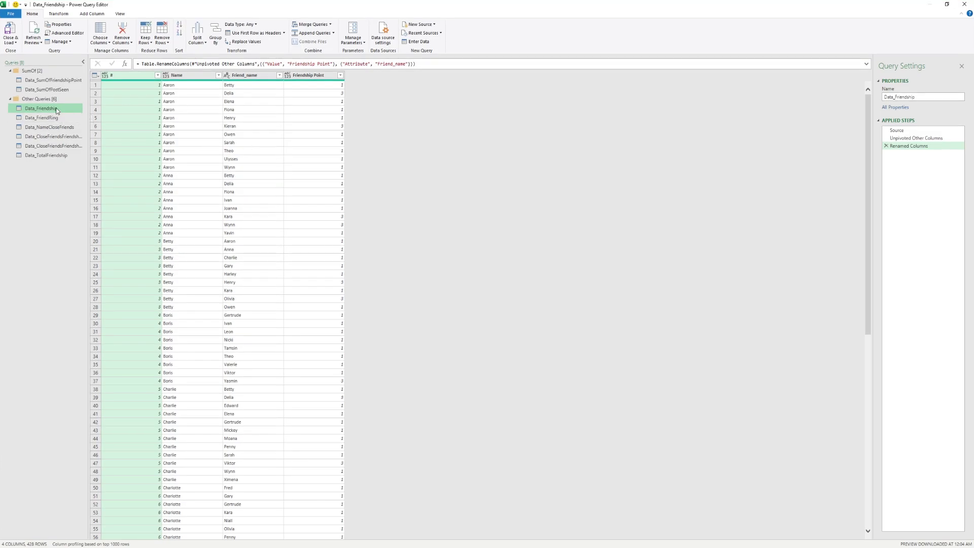
# - Review the Source, Unpivoted Other Columns and Renamed Columns steps of the Data_Friendship query
pyautogui.click(899, 131)
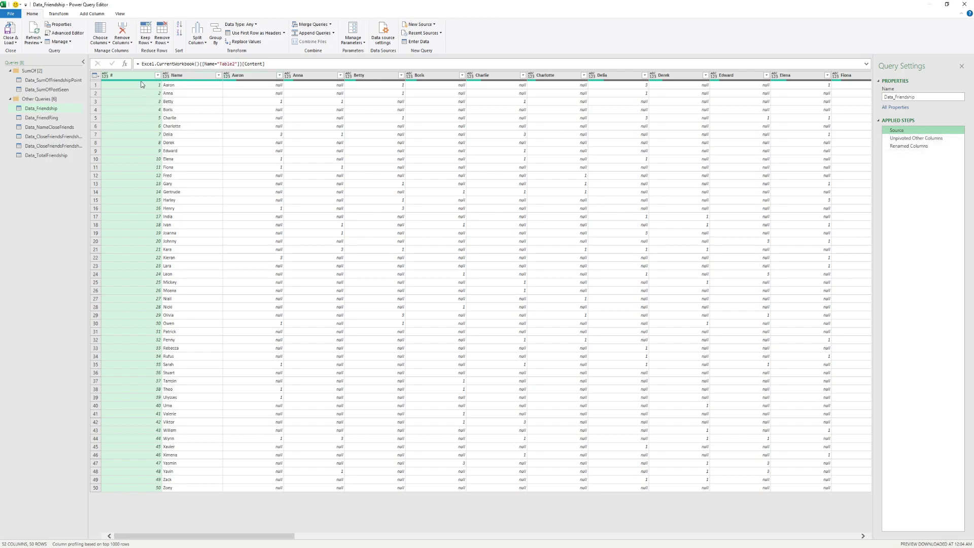
pyautogui.moveTo(138, 77); pyautogui.dragTo(159, 78)
pyautogui.click(916, 137)
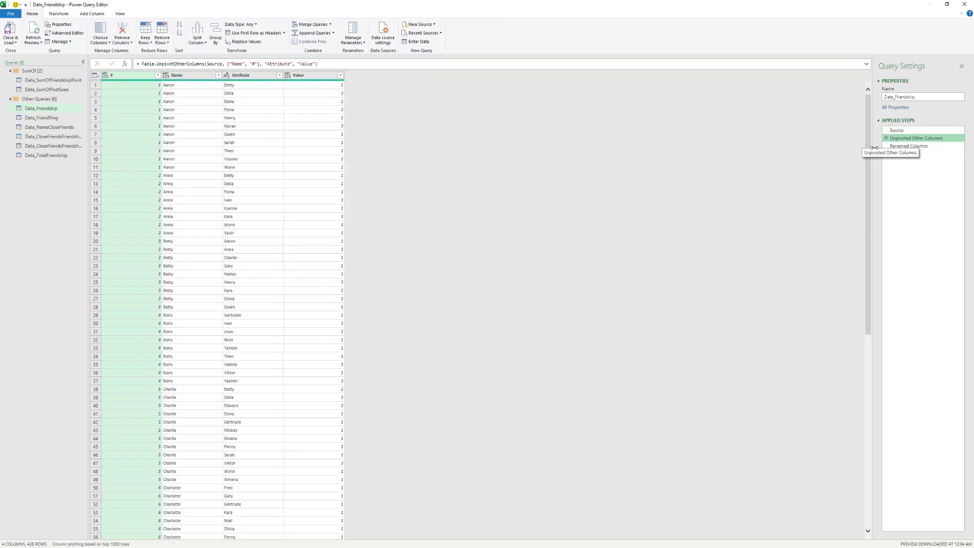
pyautogui.click(908, 146)
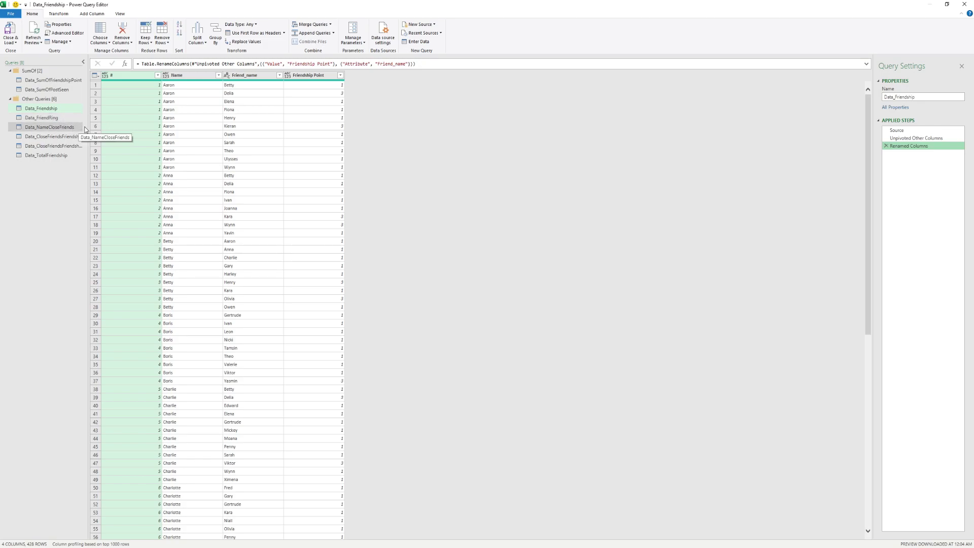
# - Review the Data_NameCloseFriends query through its Source, Filtered Rows, Removed Columns and Renamed Columns steps
pyautogui.click(84, 130)
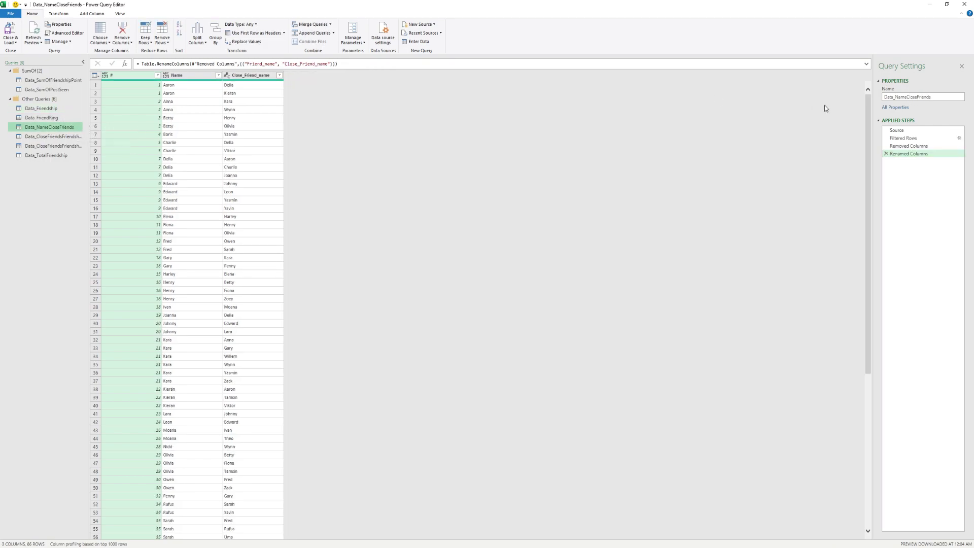
pyautogui.click(902, 130)
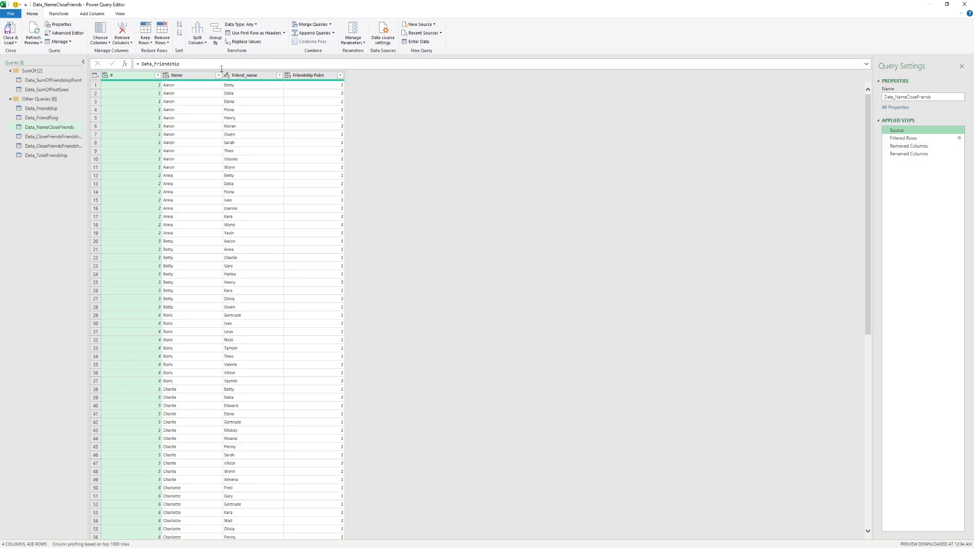
pyautogui.click(907, 138)
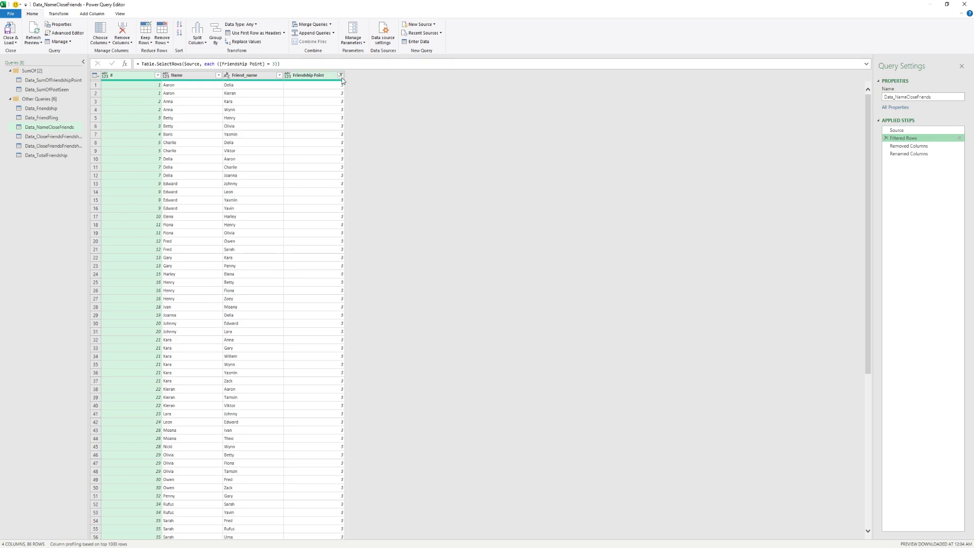
pyautogui.click(923, 146)
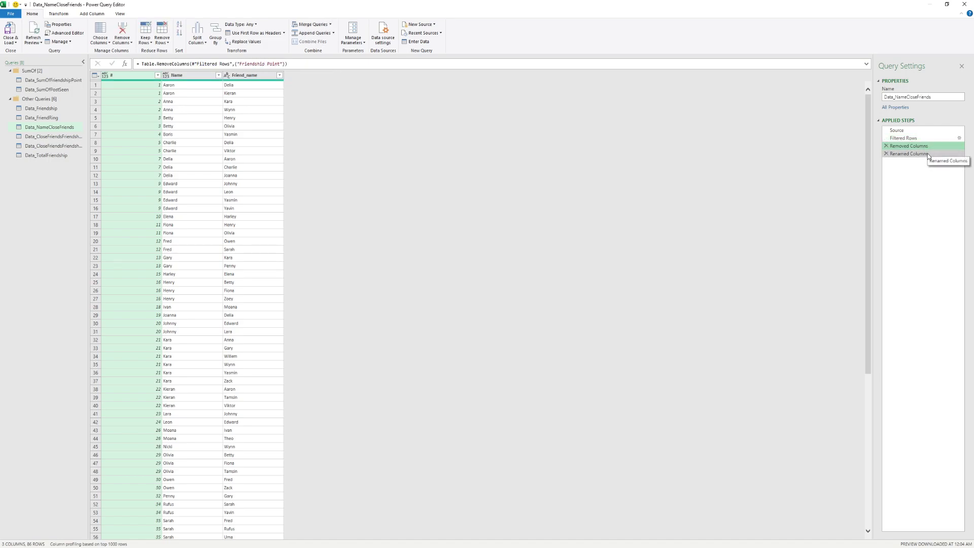
pyautogui.click(928, 154)
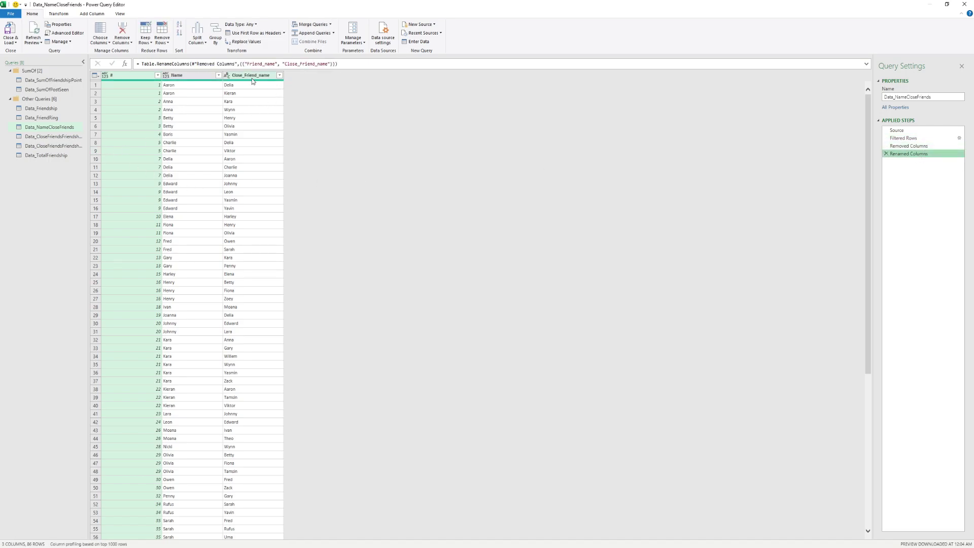
# - Widen the query list and compare the Source step of Data_CloseFriendsFriendship with the Data_NameCloseFriends query
pyautogui.moveTo(86, 150); pyautogui.dragTo(116, 151)
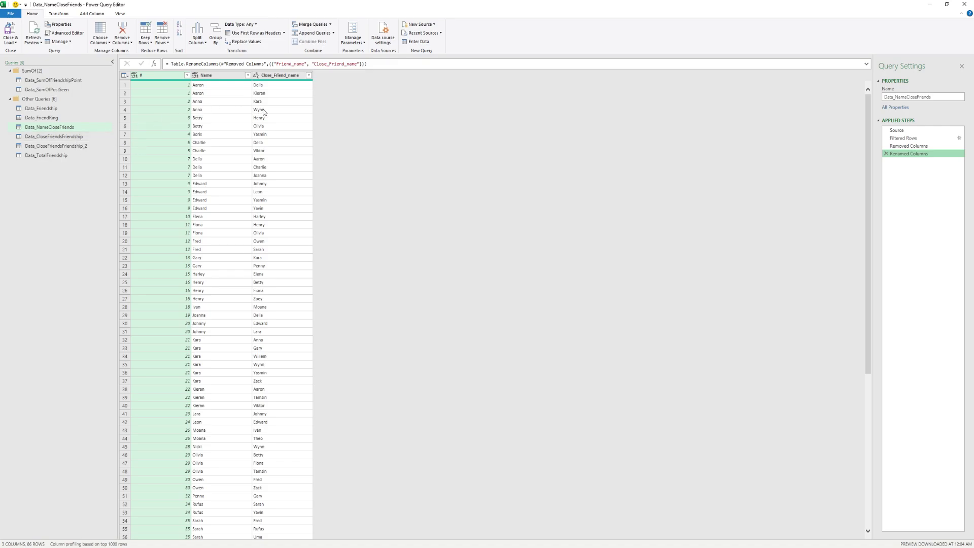
pyautogui.click(80, 139)
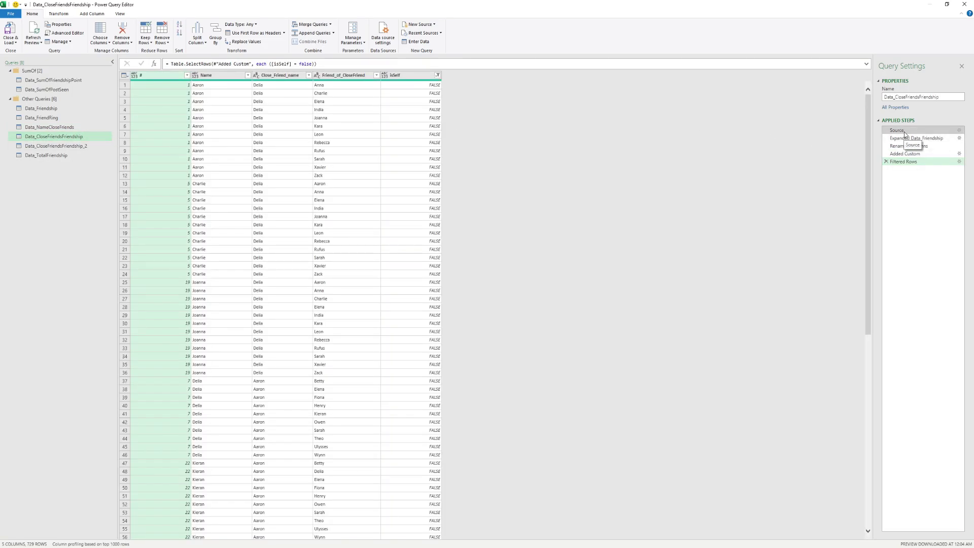
pyautogui.click(905, 132)
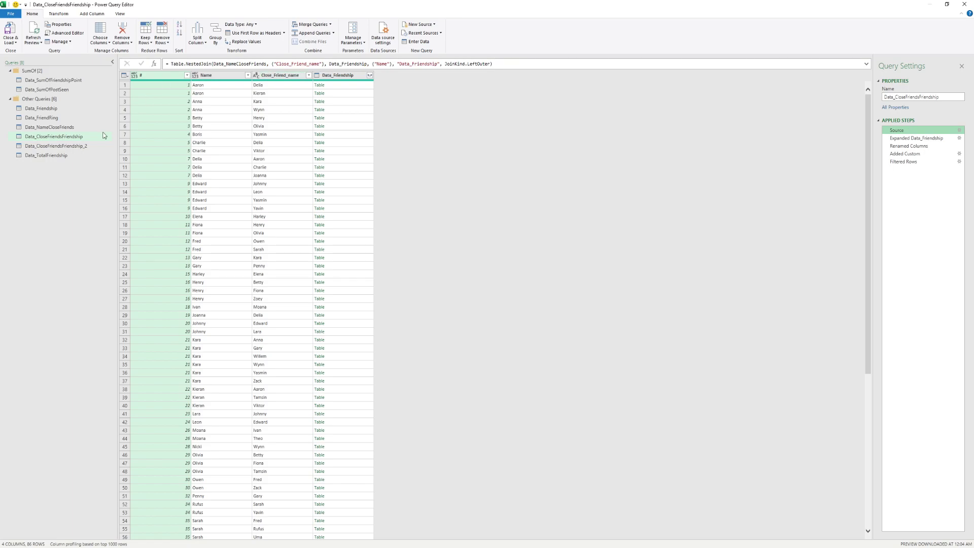
pyautogui.click(71, 129)
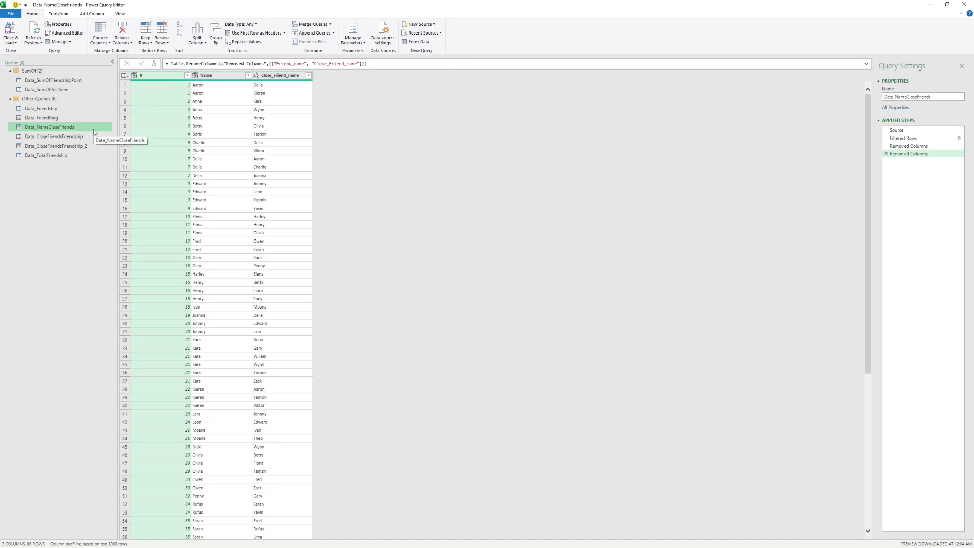
pyautogui.click(76, 136)
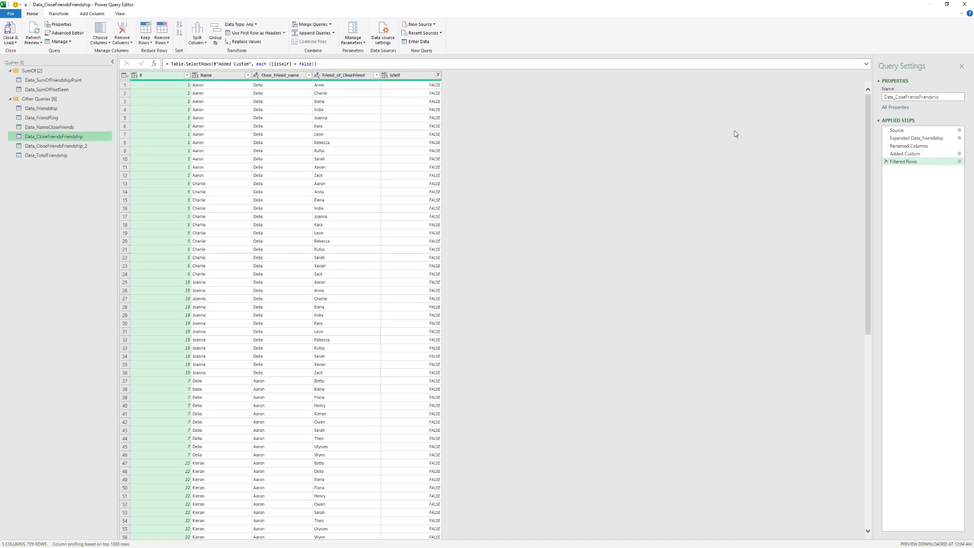
# - Inspect the merge settings in the Source step of Data_CloseFriendsFriendship and close them without changes
pyautogui.click(959, 131)
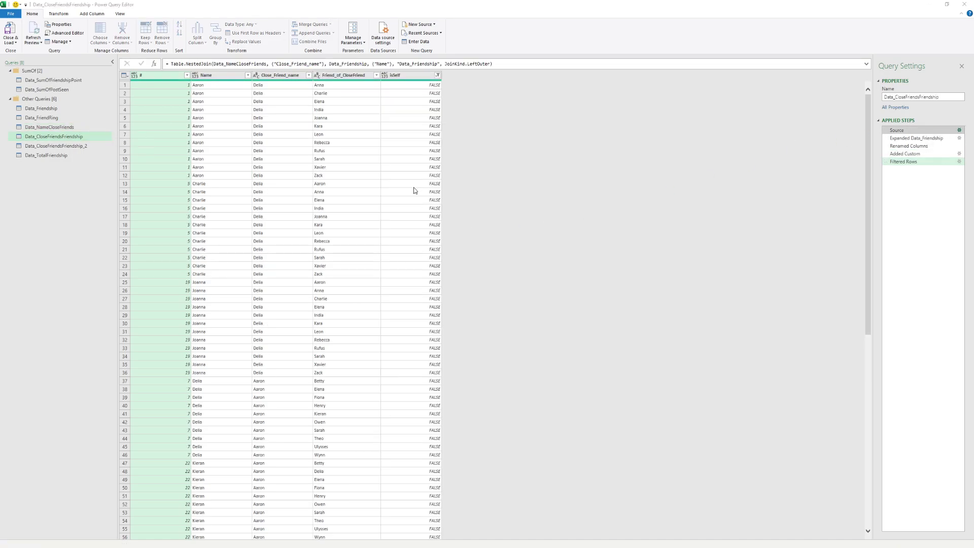
pyautogui.moveTo(414, 161); pyautogui.dragTo(252, 138)
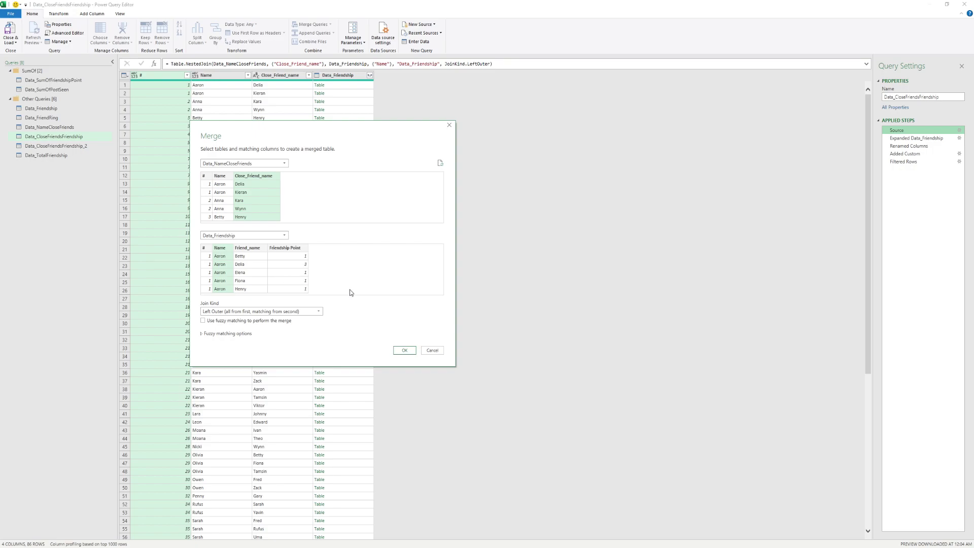
pyautogui.click(432, 351)
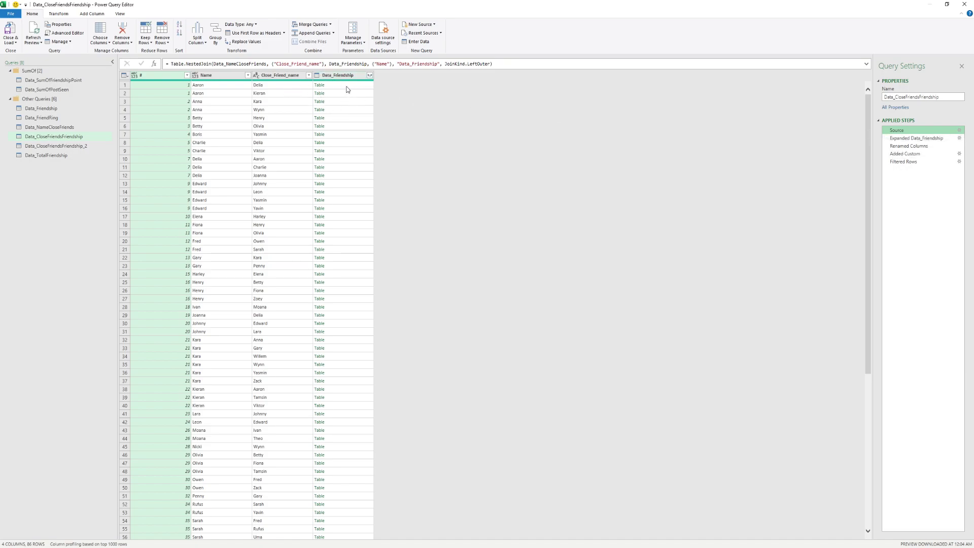
# - Review the Expanded Data_Friendship, Renamed Columns and Added Custom steps, and open the isSelf custom column's formula settings
pyautogui.click(931, 137)
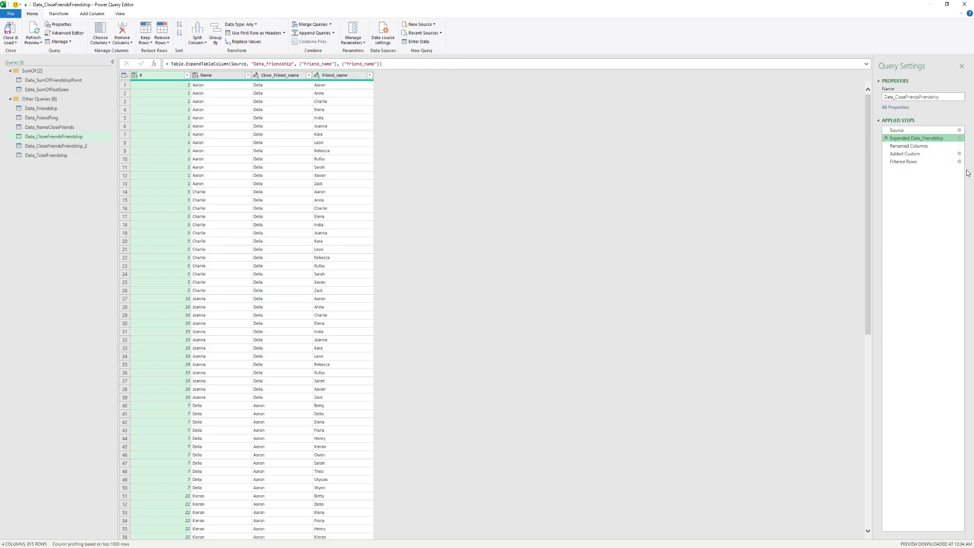
pyautogui.click(917, 146)
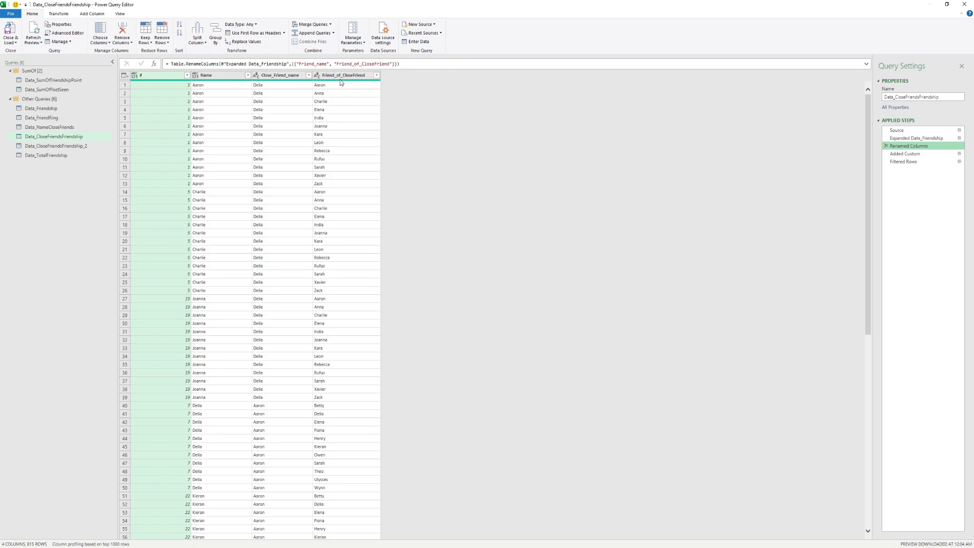
pyautogui.click(920, 153)
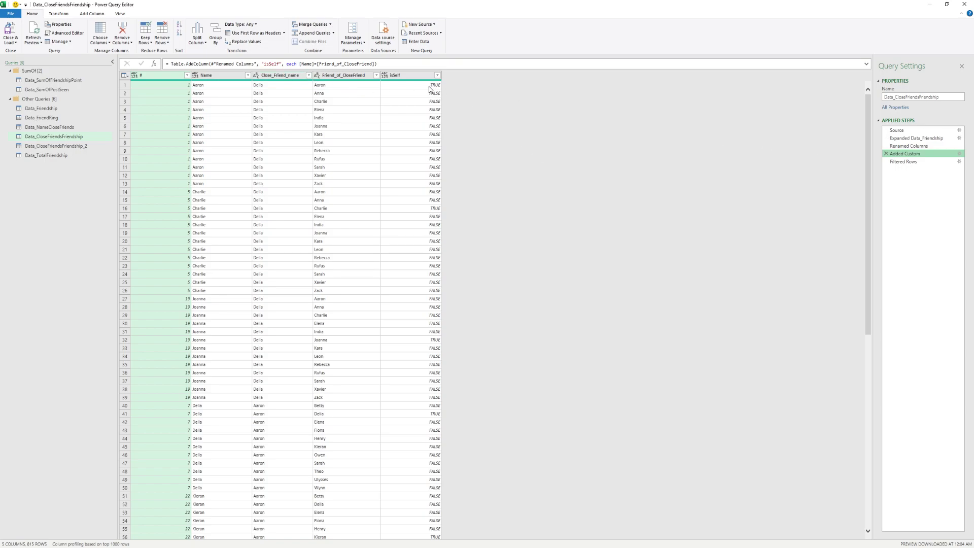
pyautogui.moveTo(946, 145); pyautogui.dragTo(954, 152)
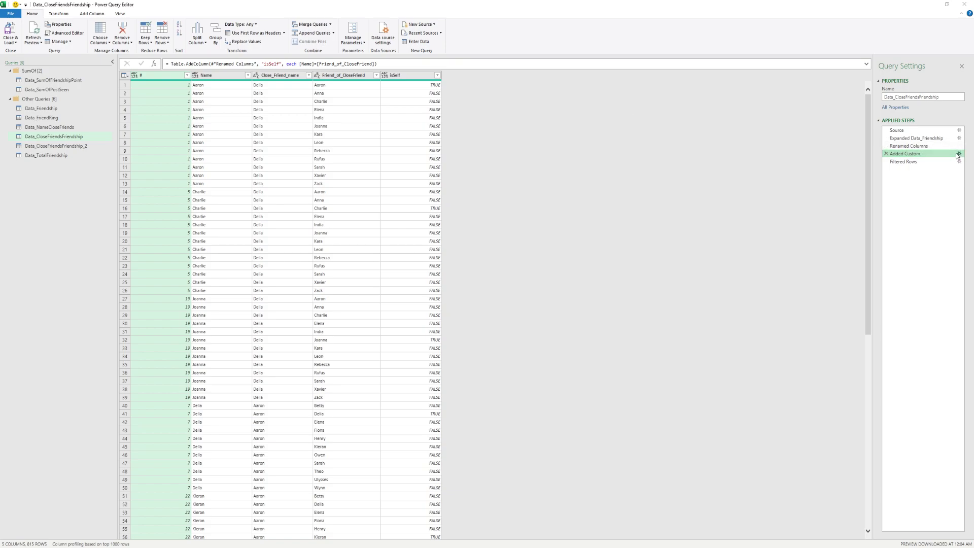
pyautogui.click(959, 153)
pyautogui.moveTo(540, 197); pyautogui.dragTo(371, 170)
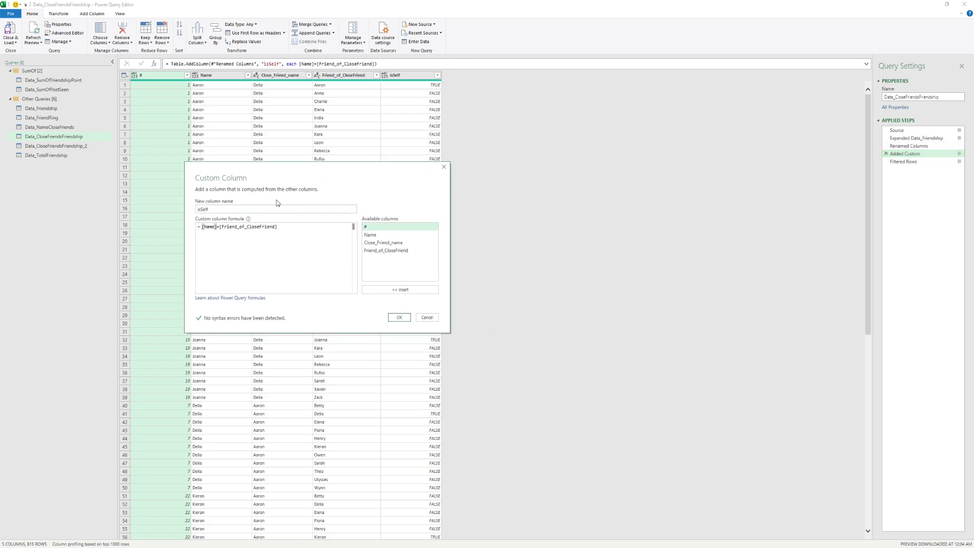
# - Close the isSelf formula settings without changes and inspect the isSelf column's filter values in the Filtered Rows step
pyautogui.click(211, 228)
pyautogui.click(426, 317)
pyautogui.click(919, 162)
pyautogui.click(437, 75)
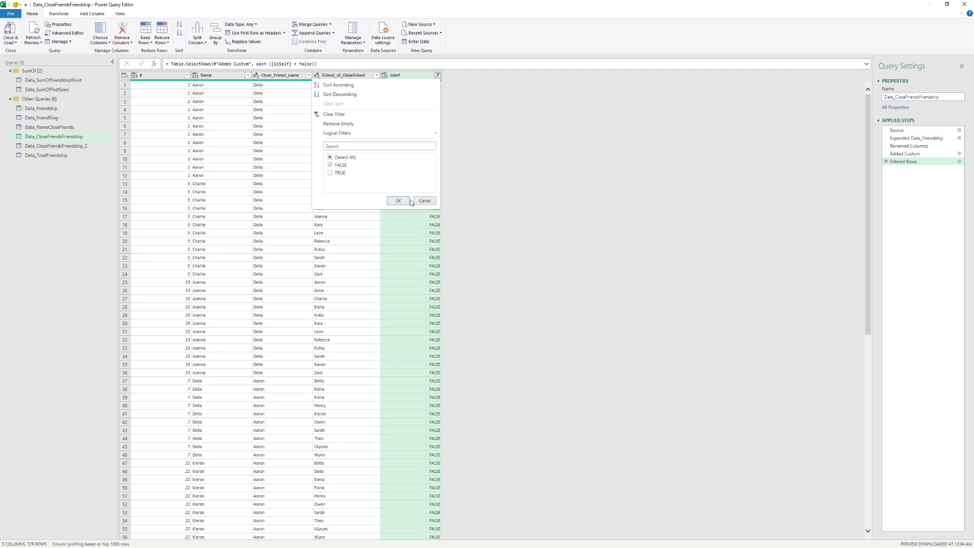
pyautogui.click(425, 202)
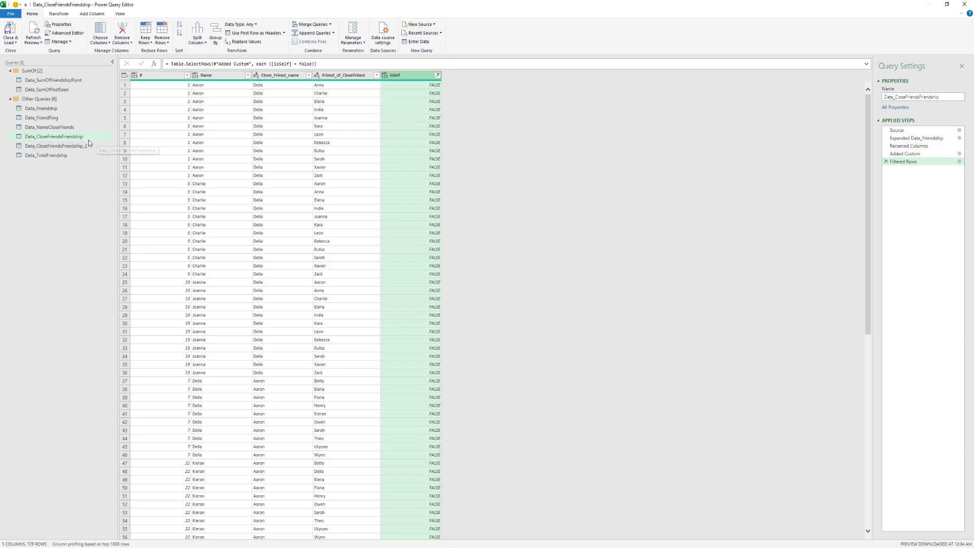
# - Compare the columns of the Data_Friendship query with those of Data_CloseFriendsFriendship
pyautogui.click(55, 110)
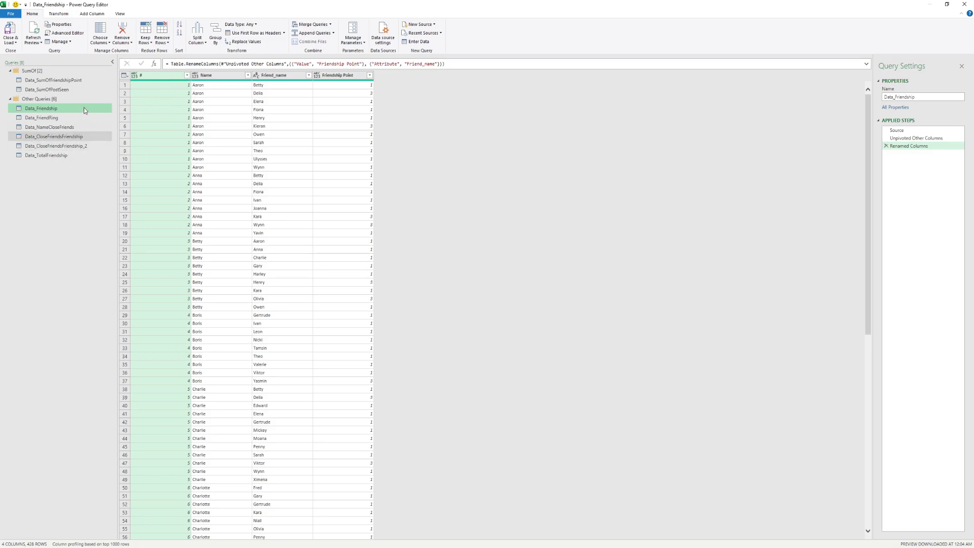
pyautogui.click(74, 137)
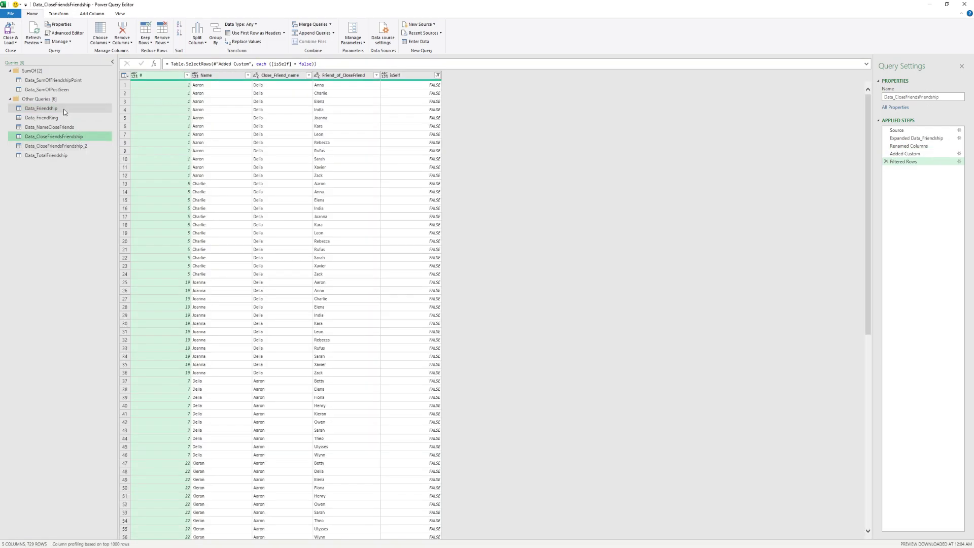
pyautogui.click(62, 108)
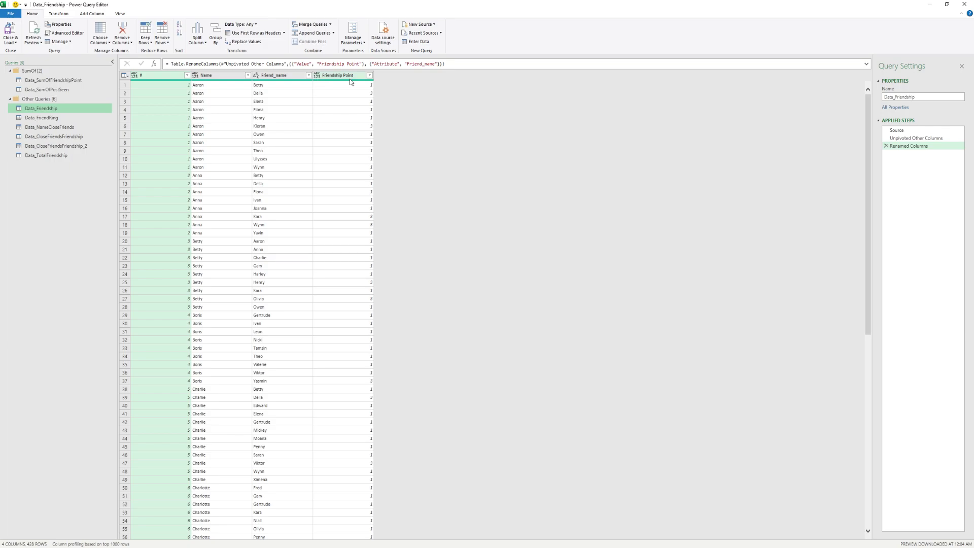
# - Inspect which columns the Source step of Data_CloseFriendsFriendship_2 keeps, and close its Choose Columns settings without changes
pyautogui.click(80, 146)
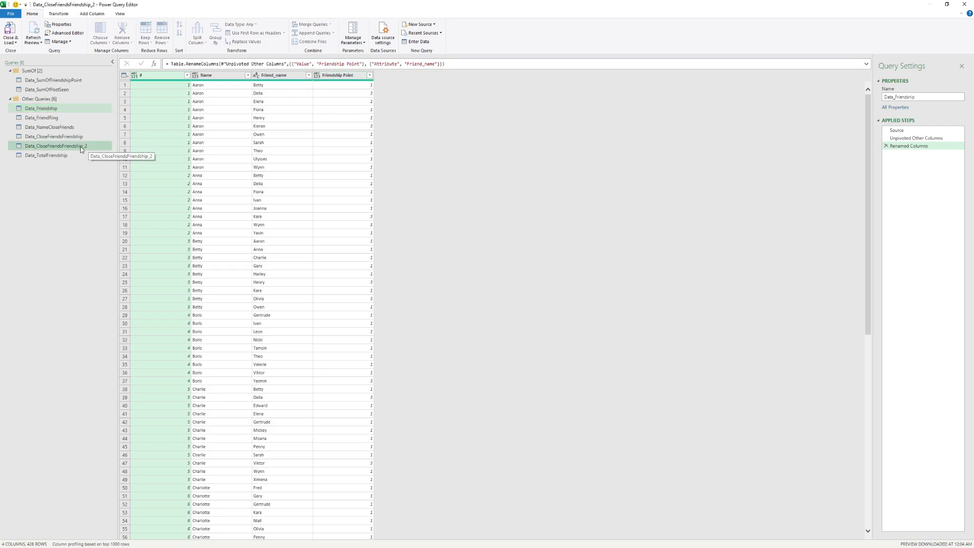
pyautogui.click(893, 130)
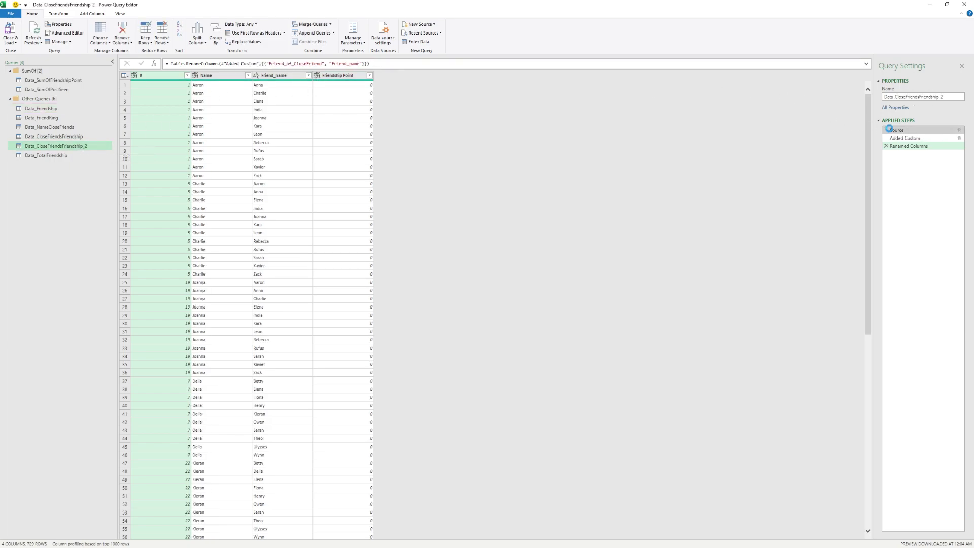
pyautogui.click(959, 131)
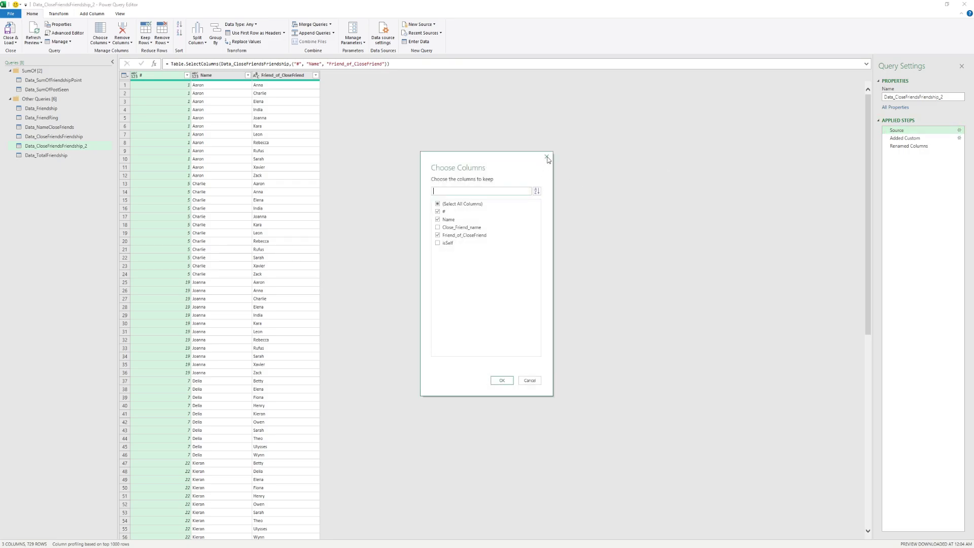
pyautogui.moveTo(532, 163); pyautogui.dragTo(256, 124)
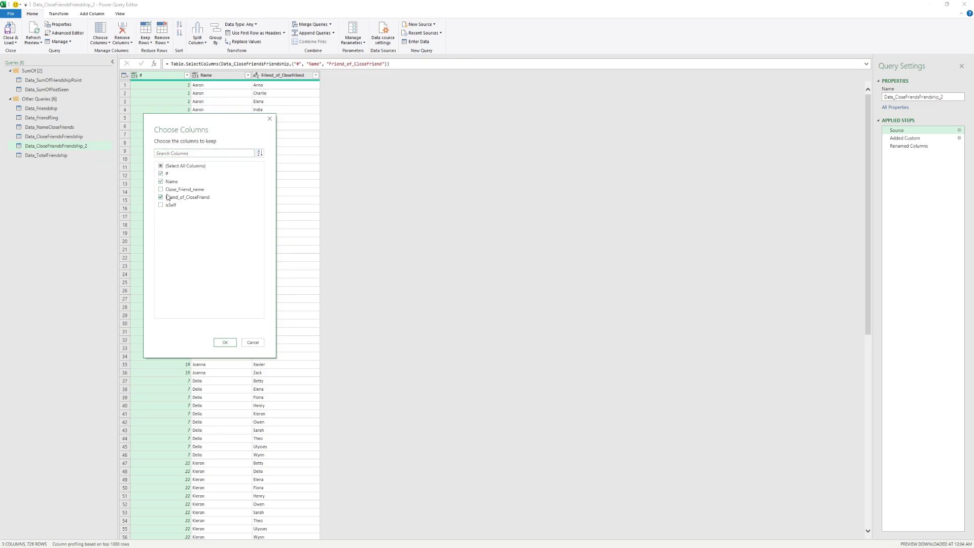
pyautogui.click(247, 342)
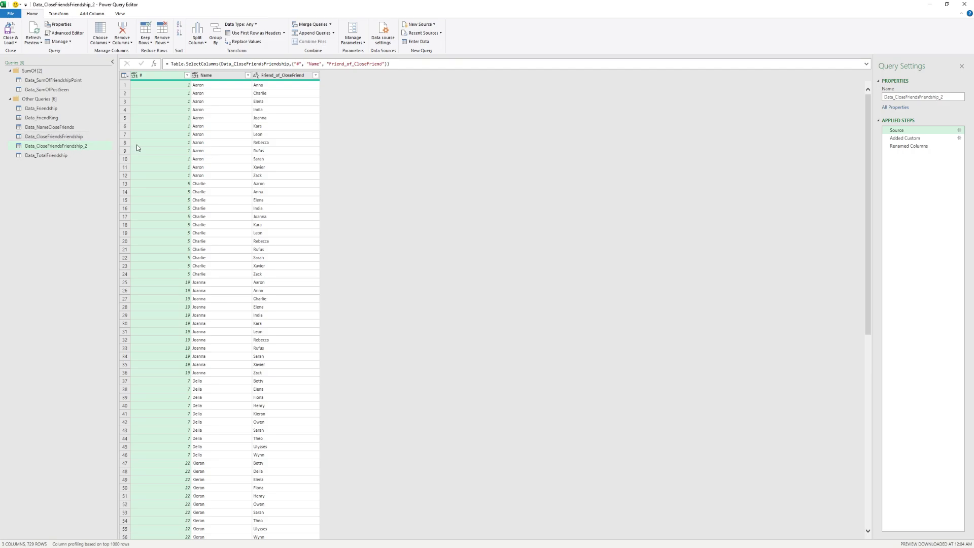
# - Compare Data_CloseFriendsFriendship with the columns kept in Data_CloseFriendsFriendship_2, and review the latter's Added Custom and Renamed Columns steps
pyautogui.click(62, 137)
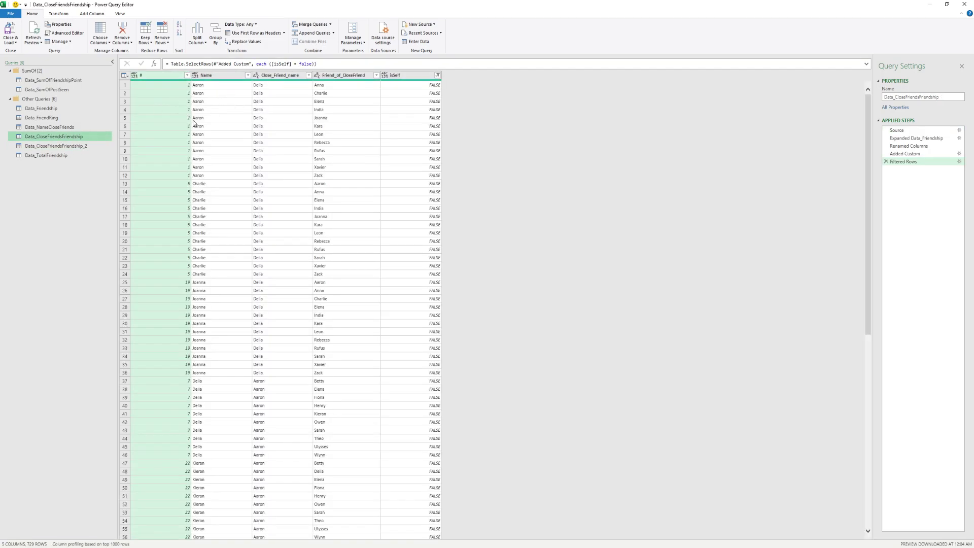
pyautogui.click(83, 146)
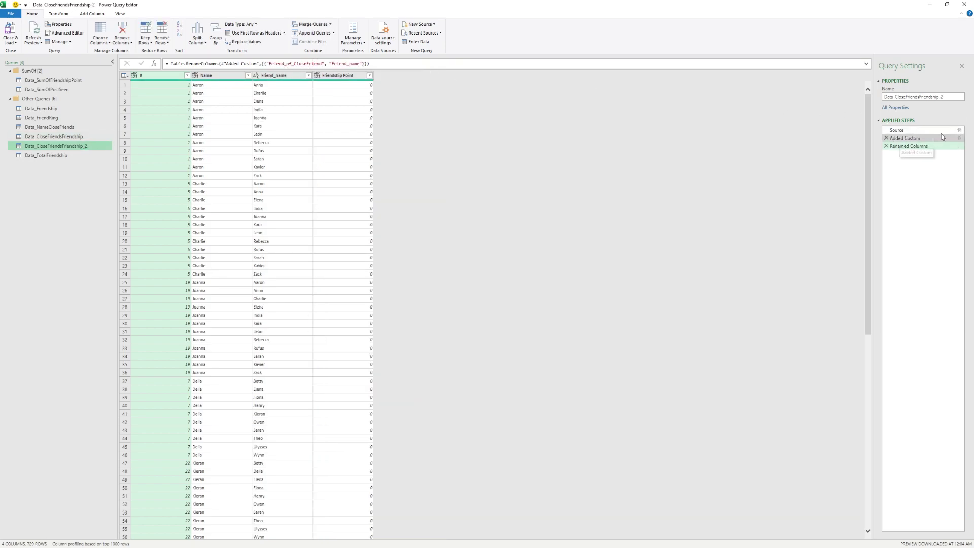
pyautogui.click(958, 131)
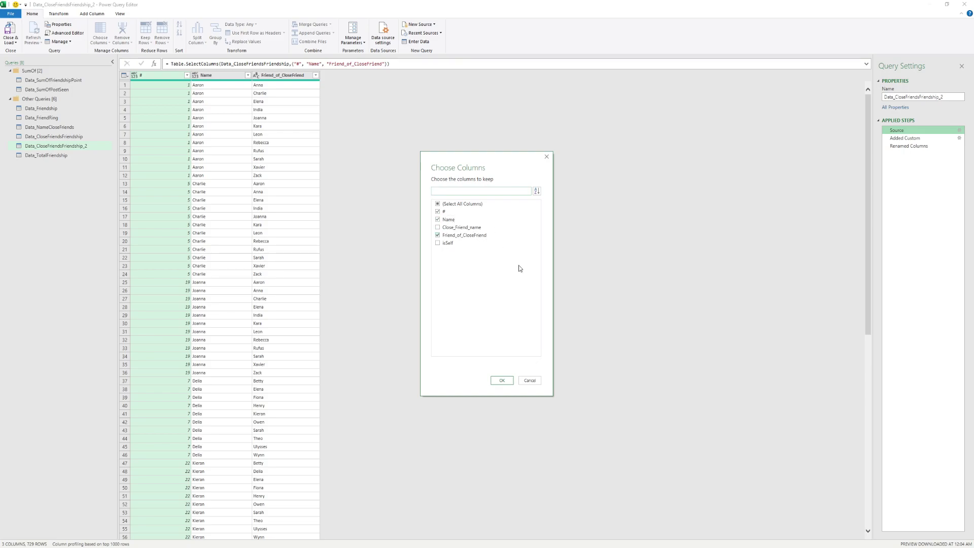
pyautogui.click(537, 380)
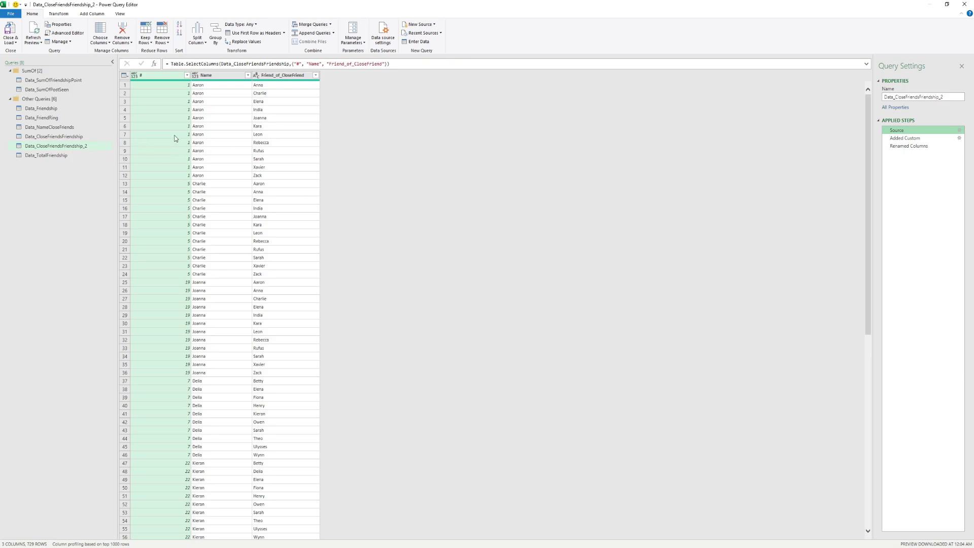
pyautogui.click(922, 138)
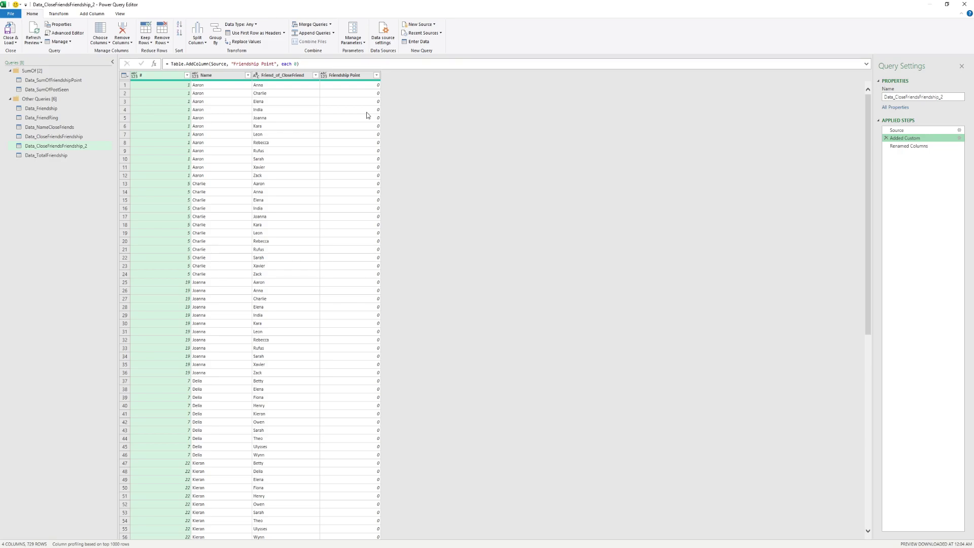
pyautogui.click(915, 147)
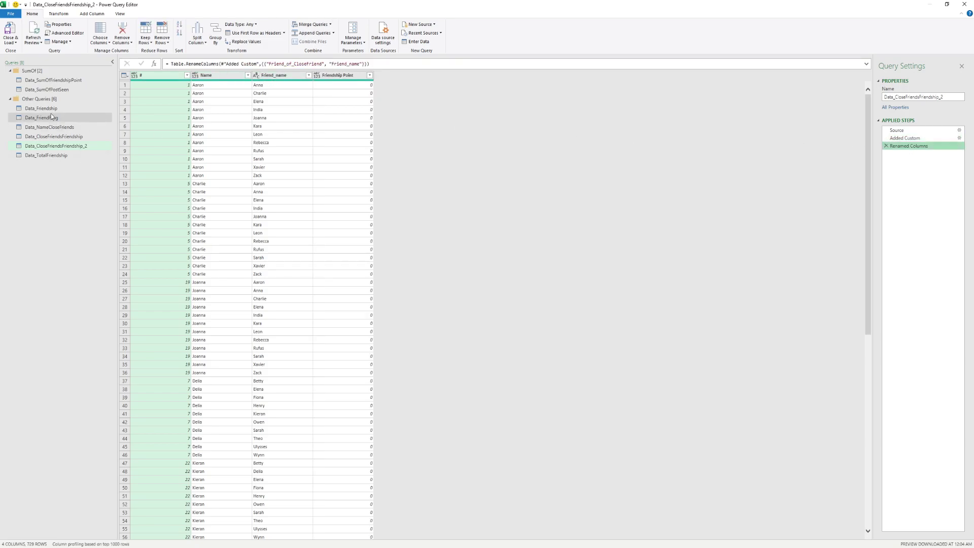
# - Inspect the Append settings in the Source step of Data_TotalFriendship and close them without changes
pyautogui.click(67, 158)
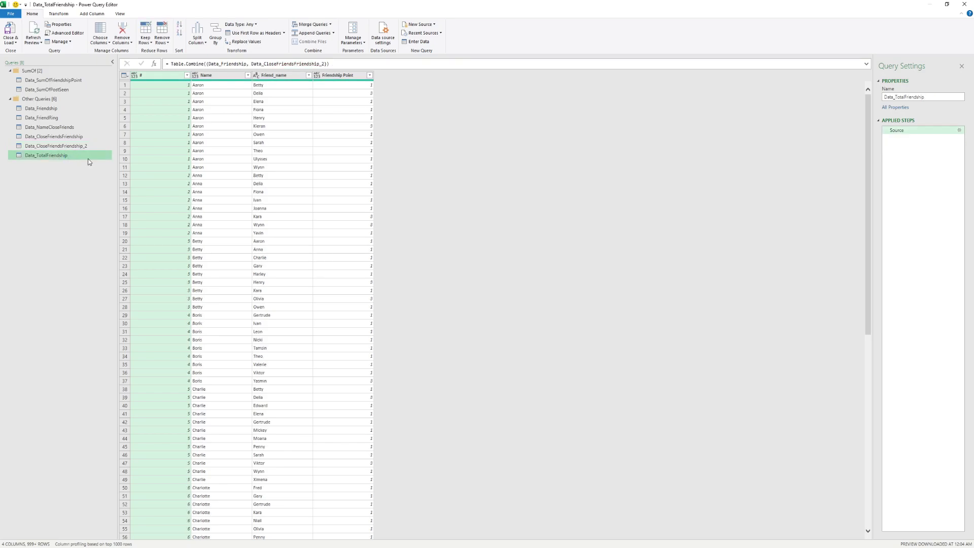
pyautogui.click(958, 130)
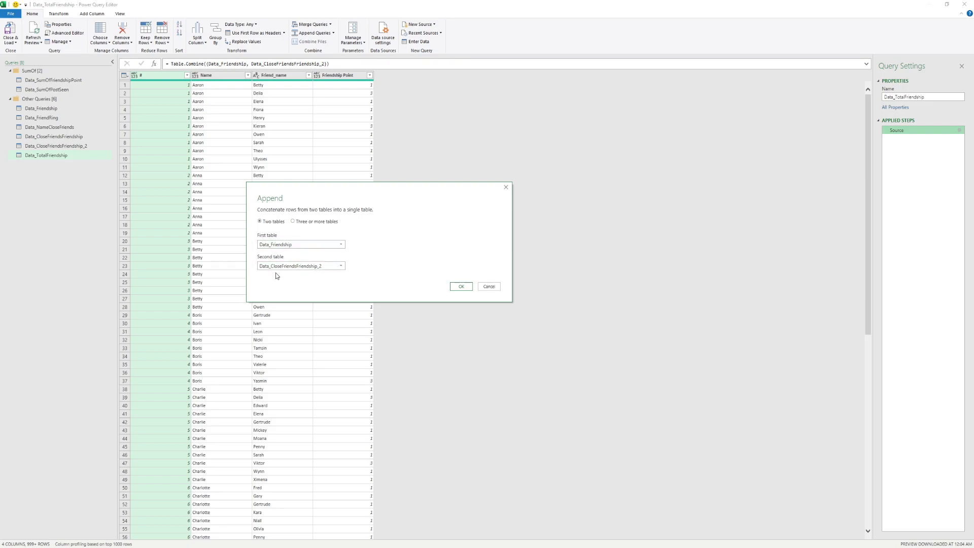
pyautogui.click(484, 287)
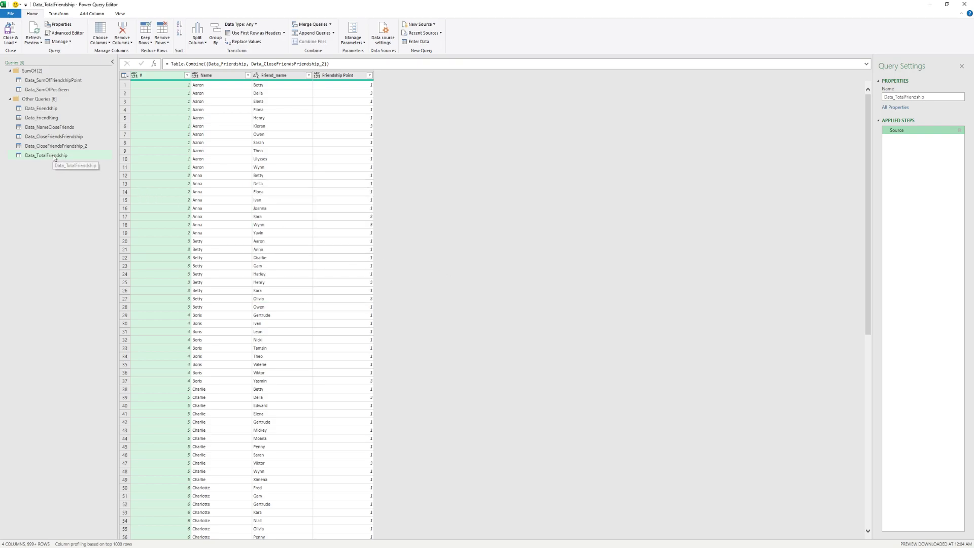
# - Compare the Source and Grouped Rows steps of Data_SumOfFriendshipPoint with the Data_Friendship query
pyautogui.click(73, 81)
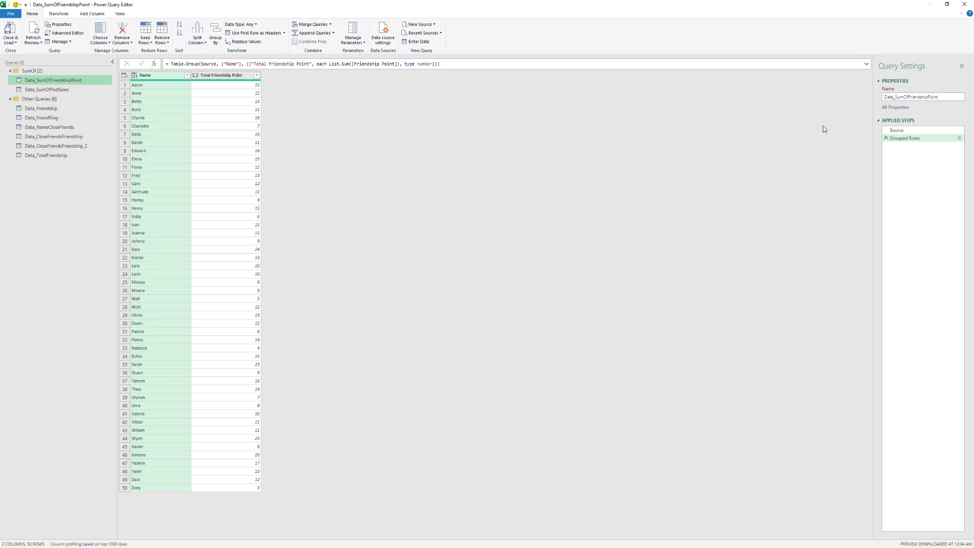
pyautogui.click(913, 130)
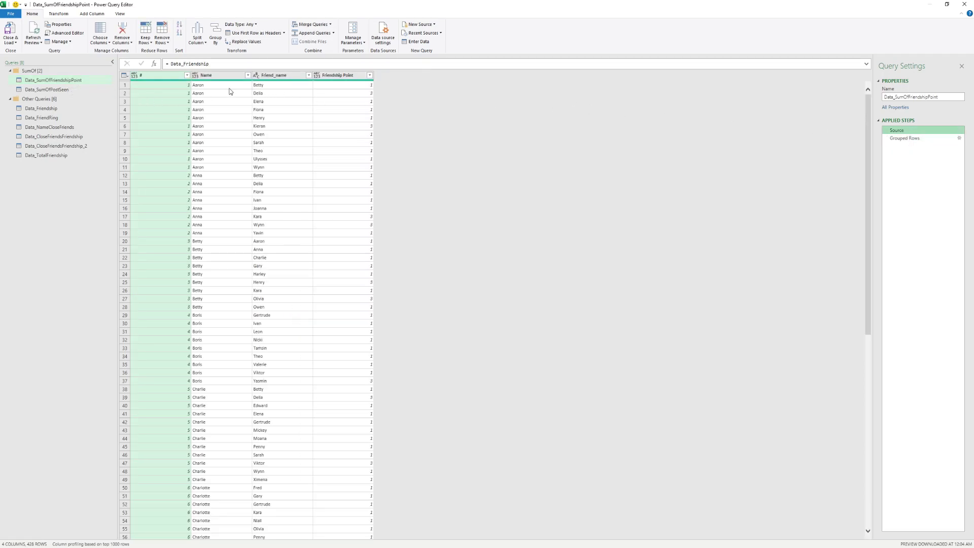
pyautogui.click(50, 109)
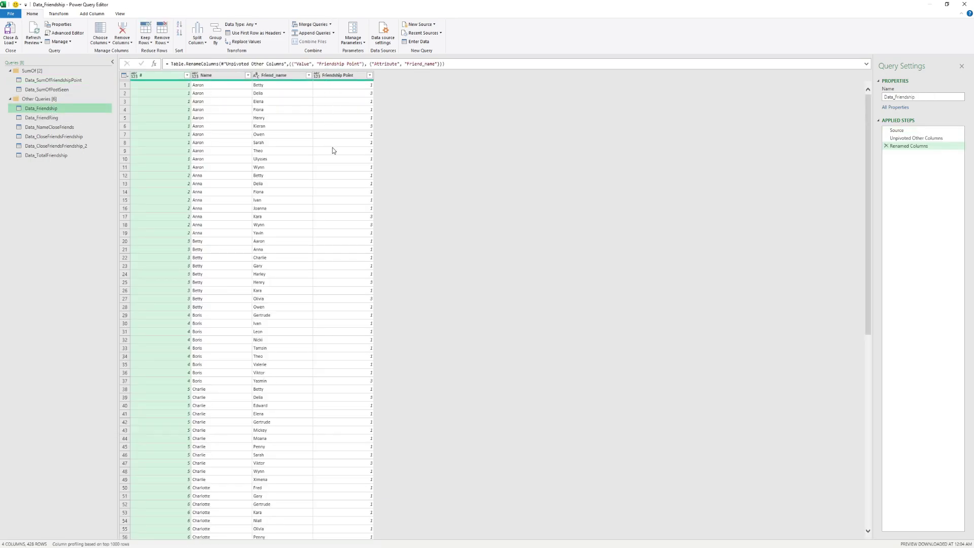
pyautogui.click(59, 80)
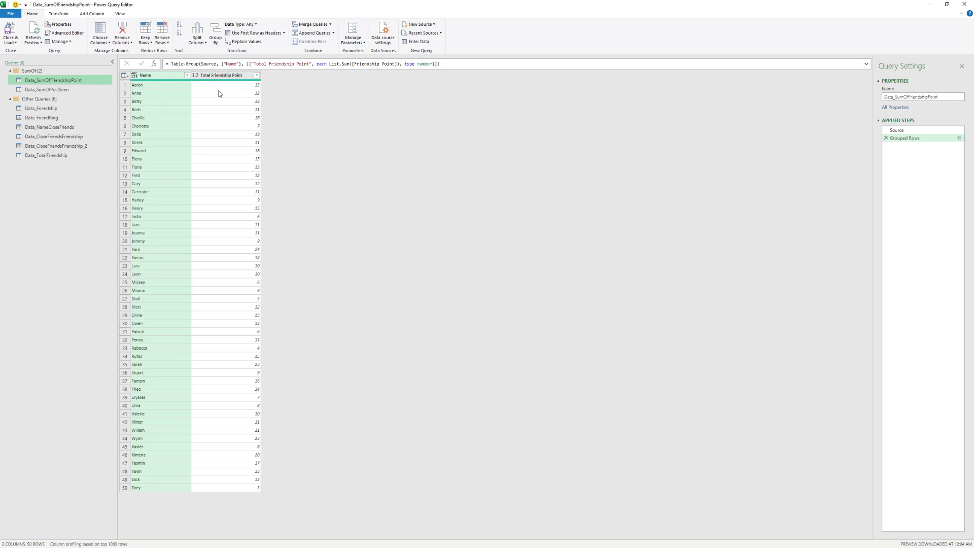
pyautogui.click(921, 130)
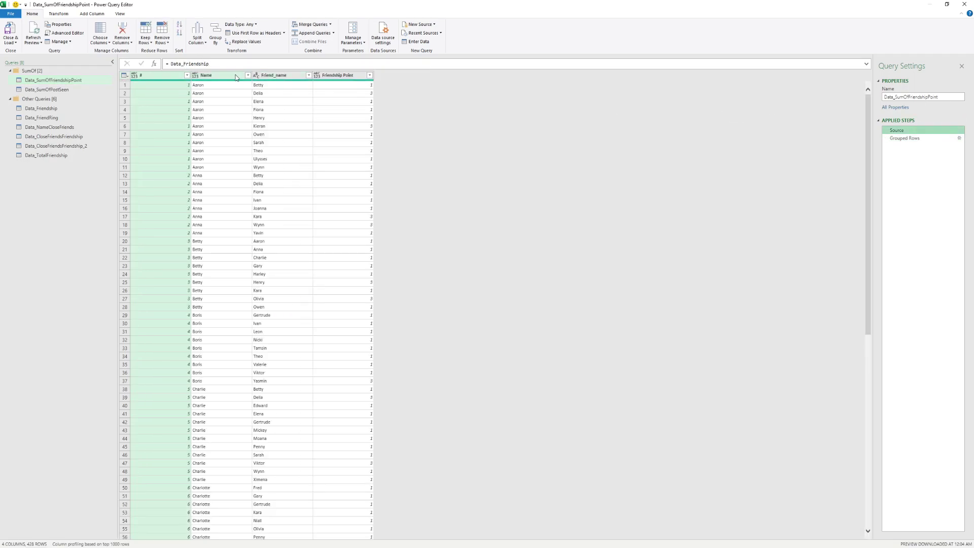
pyautogui.click(927, 139)
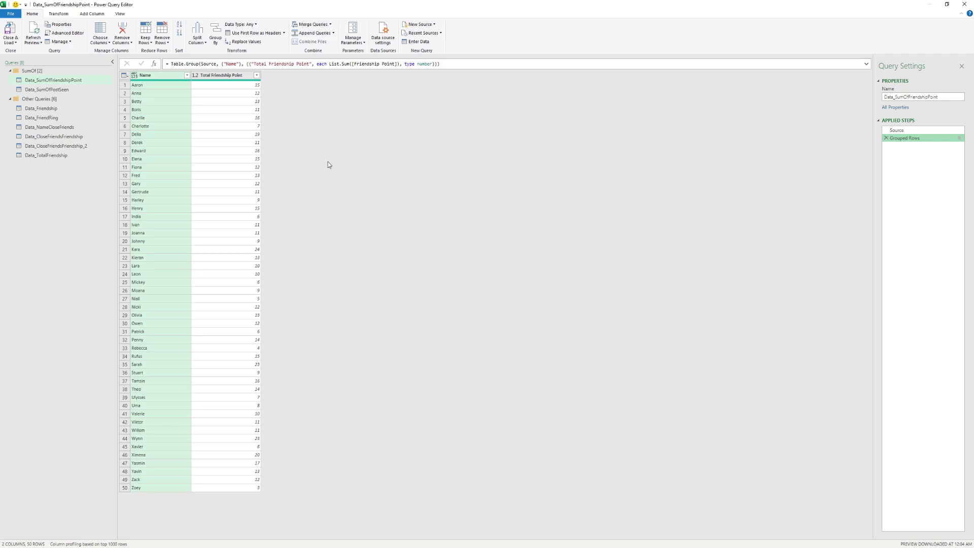
# - Inspect the Group By settings behind the Total Friendship Point column and close them without changes
pyautogui.click(958, 138)
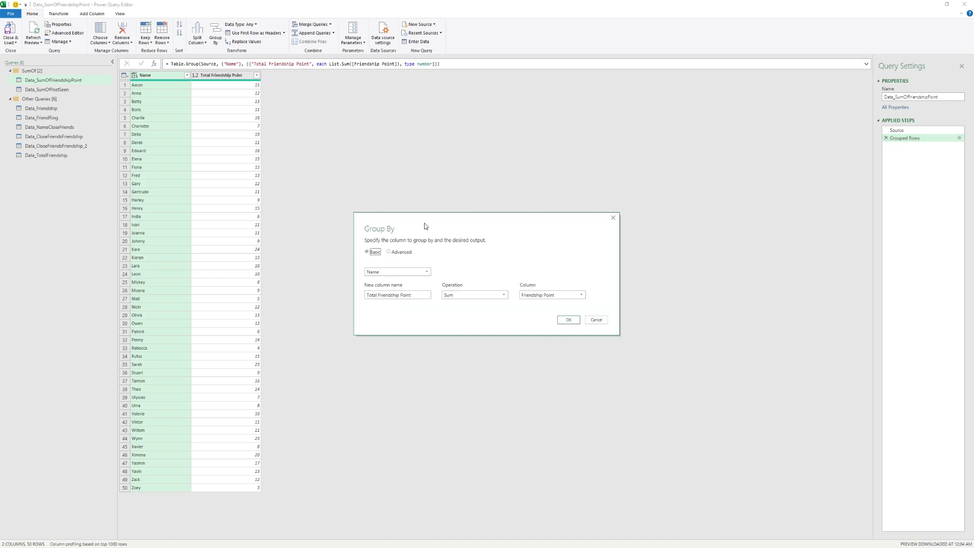
pyautogui.moveTo(424, 223); pyautogui.dragTo(201, 212)
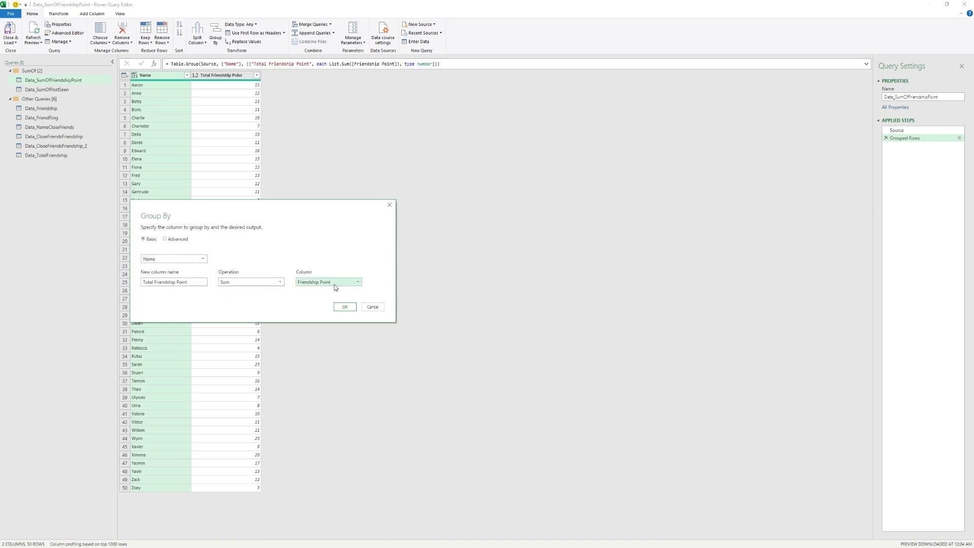
pyautogui.click(372, 308)
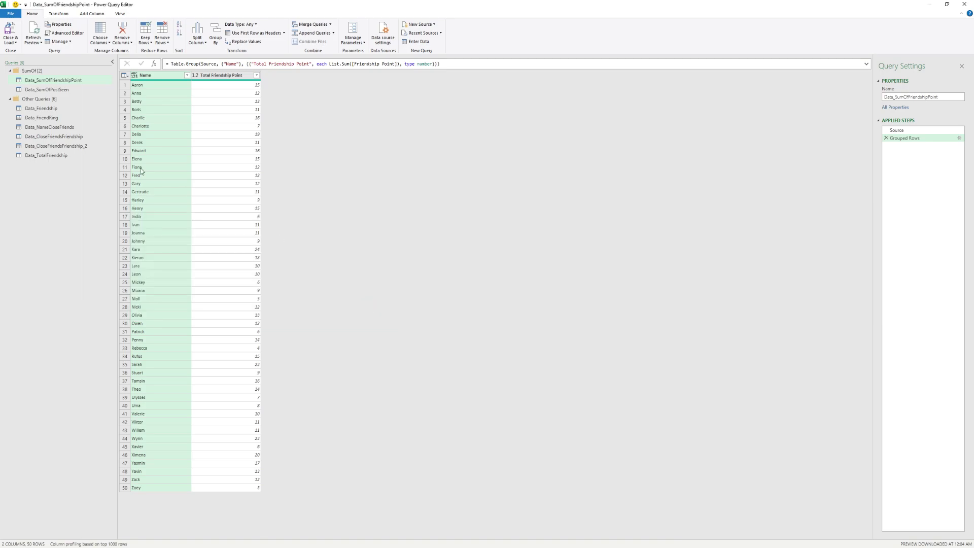
# - Review the Data_SumOfPostSeen query's Source, Removed Columns and Grouped Rows steps, checking the Friendship Point and # columns in its source
pyautogui.click(50, 89)
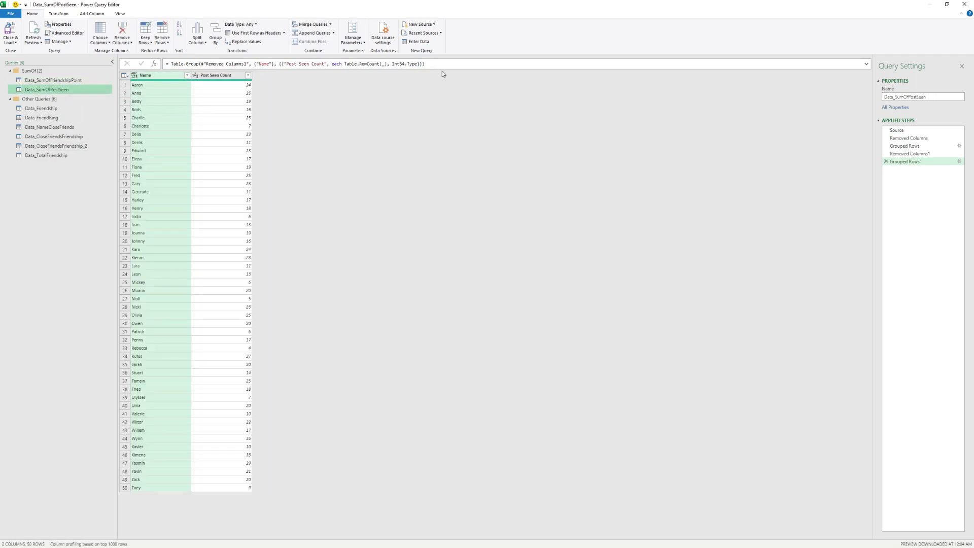
pyautogui.click(915, 130)
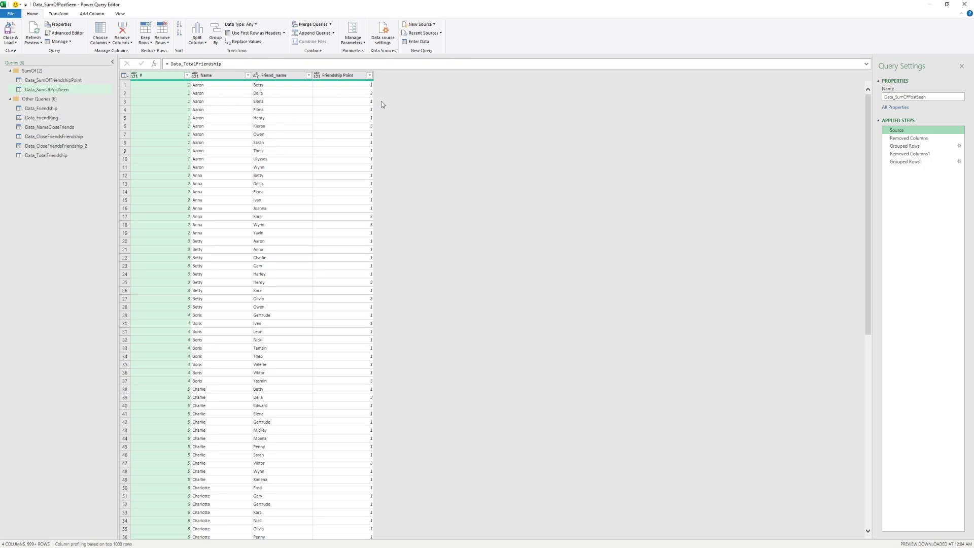
pyautogui.click(919, 138)
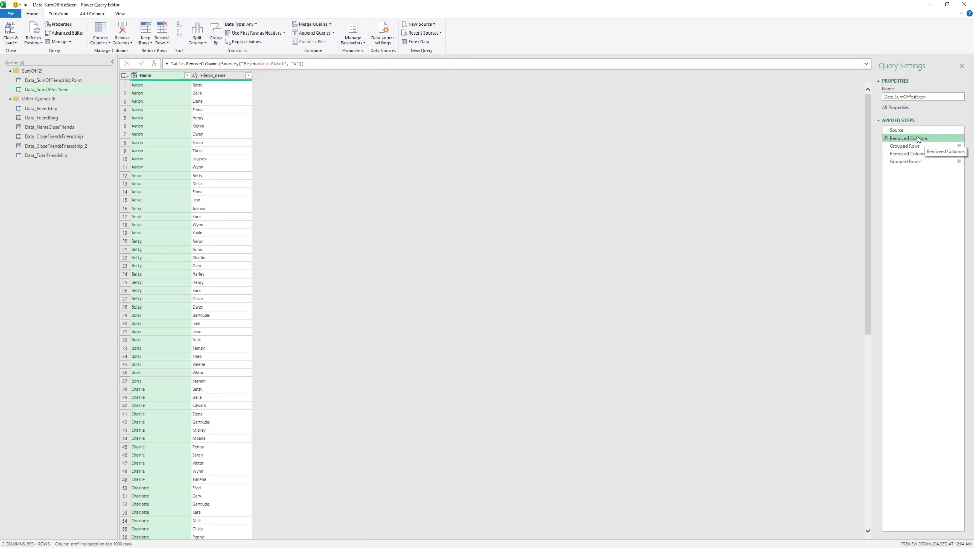
pyautogui.click(923, 130)
pyautogui.click(342, 74)
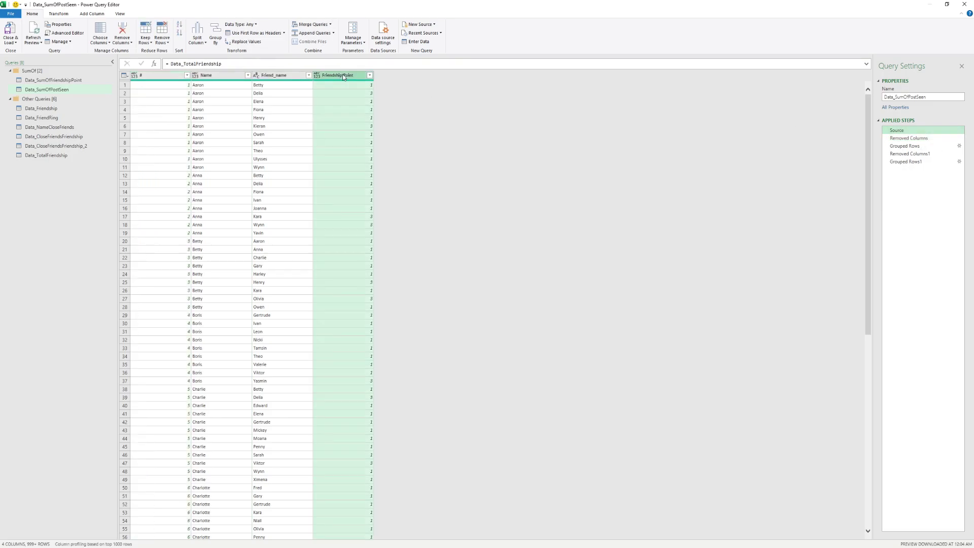
pyautogui.click(163, 74)
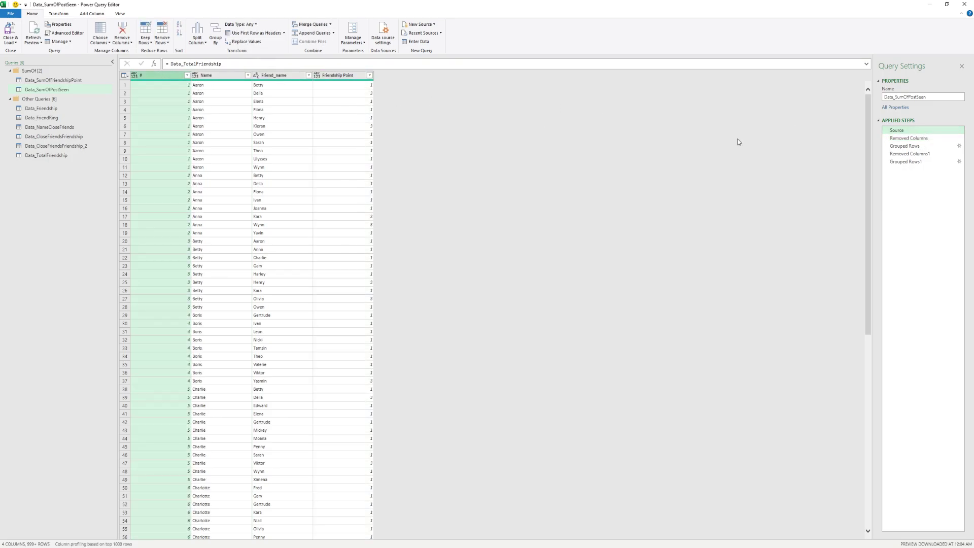
pyautogui.click(932, 136)
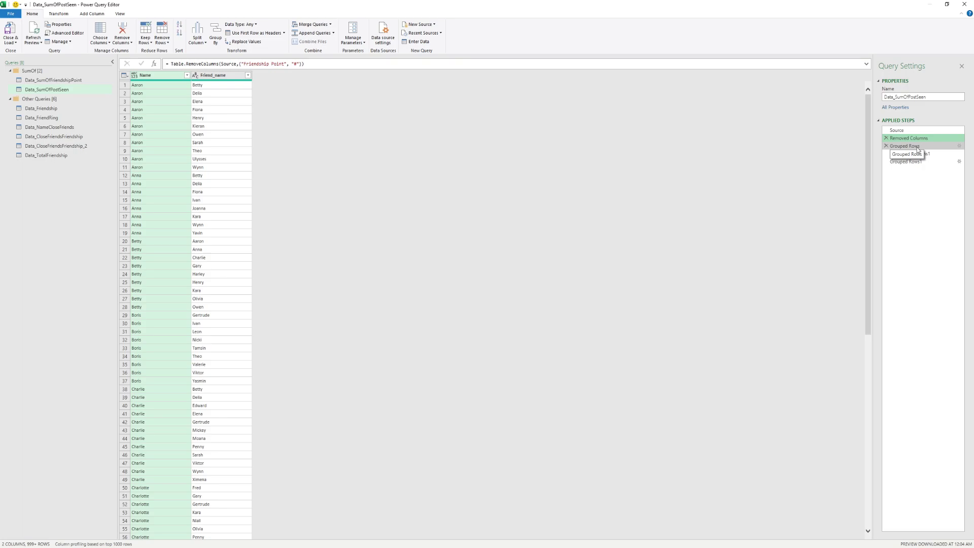
pyautogui.click(918, 147)
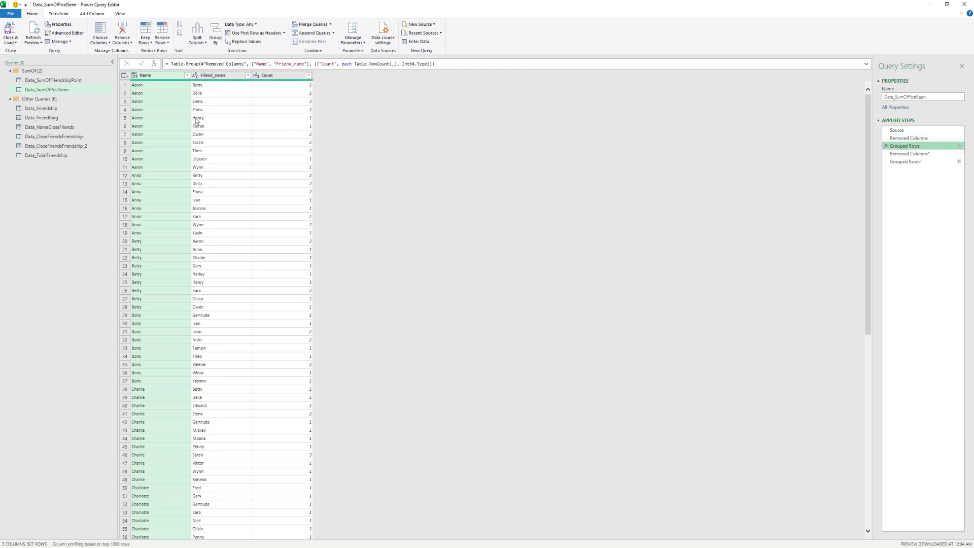
# - Inspect the Group By settings of Data_SumOfPostSeen's Grouped Rows step without changing them, and compare that step with Removed Columns1
pyautogui.click(959, 147)
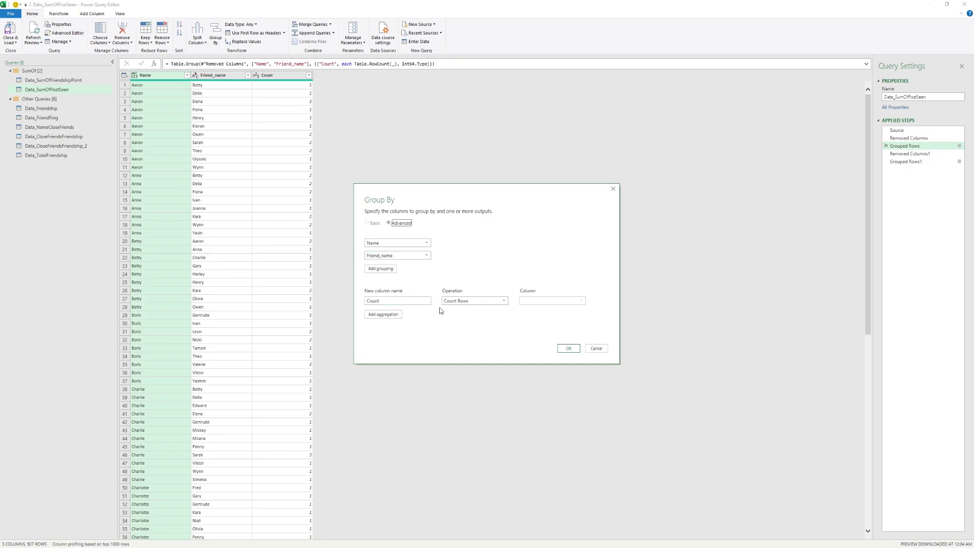
pyautogui.click(598, 348)
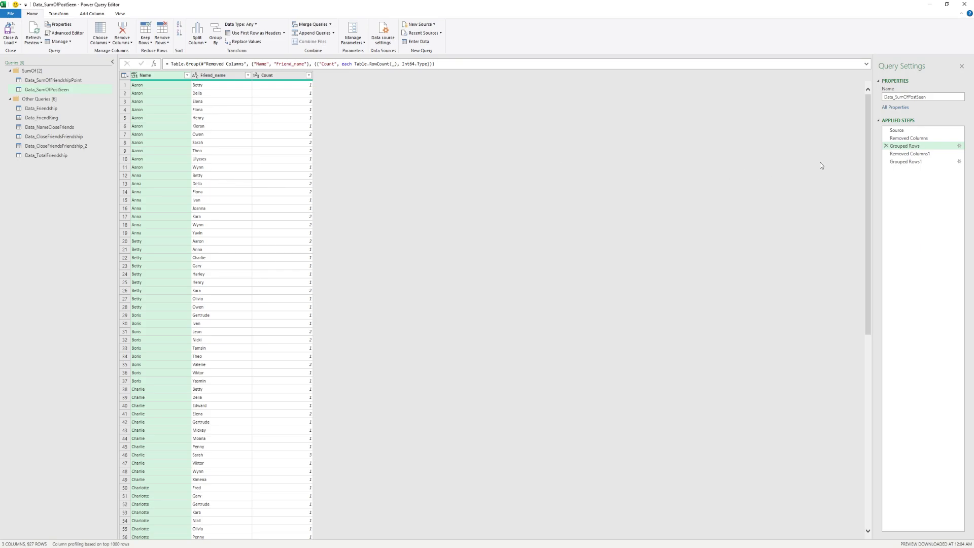
pyautogui.click(896, 153)
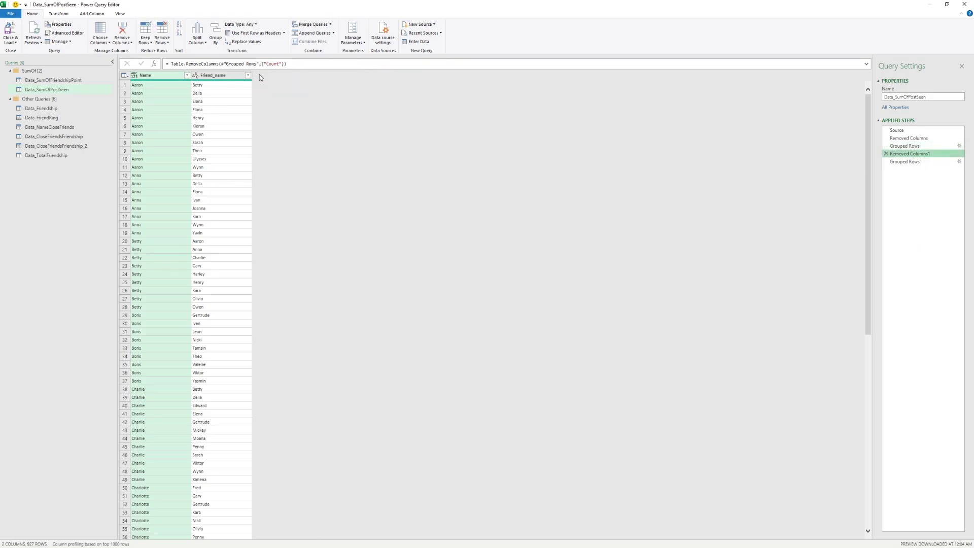
pyautogui.click(905, 145)
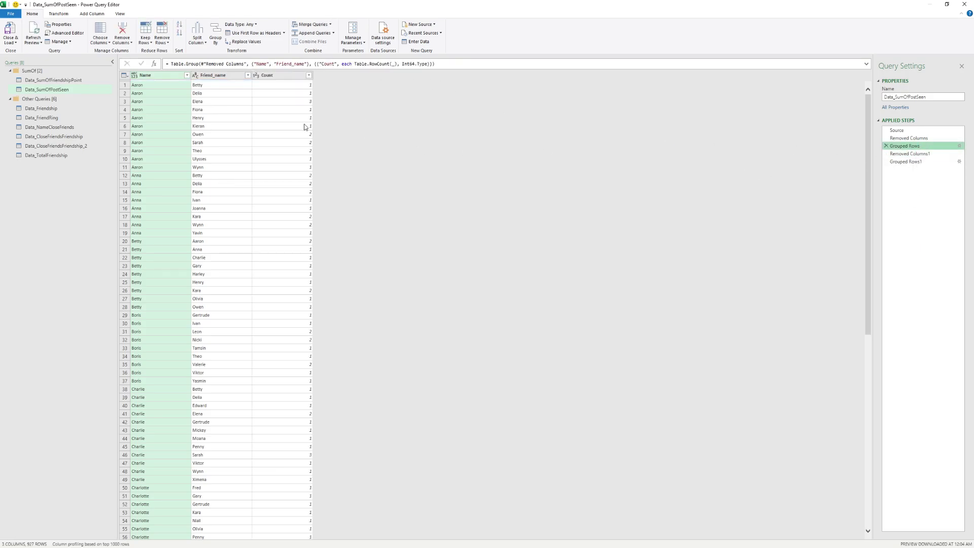
pyautogui.click(910, 154)
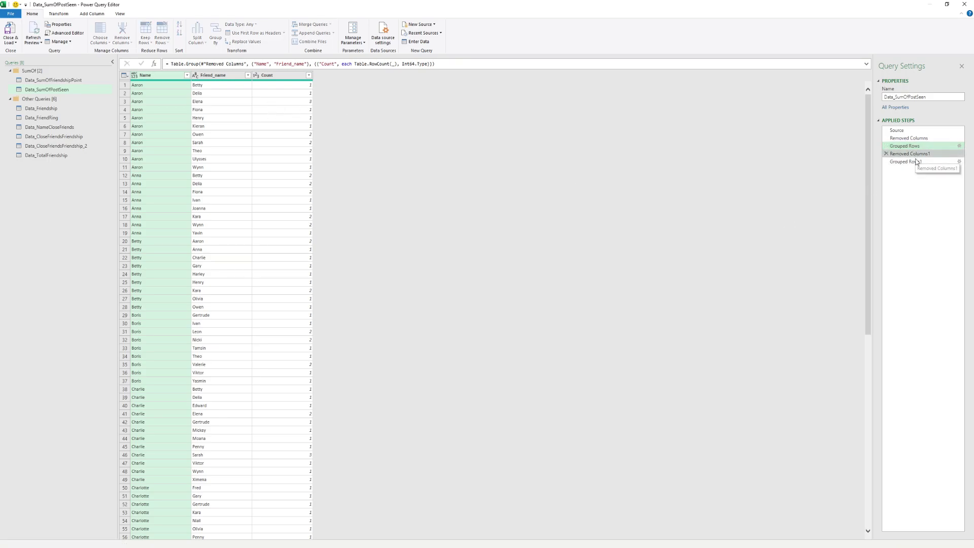
# - Inspect the Group By settings behind the Post Seen Count column in Grouped Rows1 and close them without changes
pyautogui.click(916, 162)
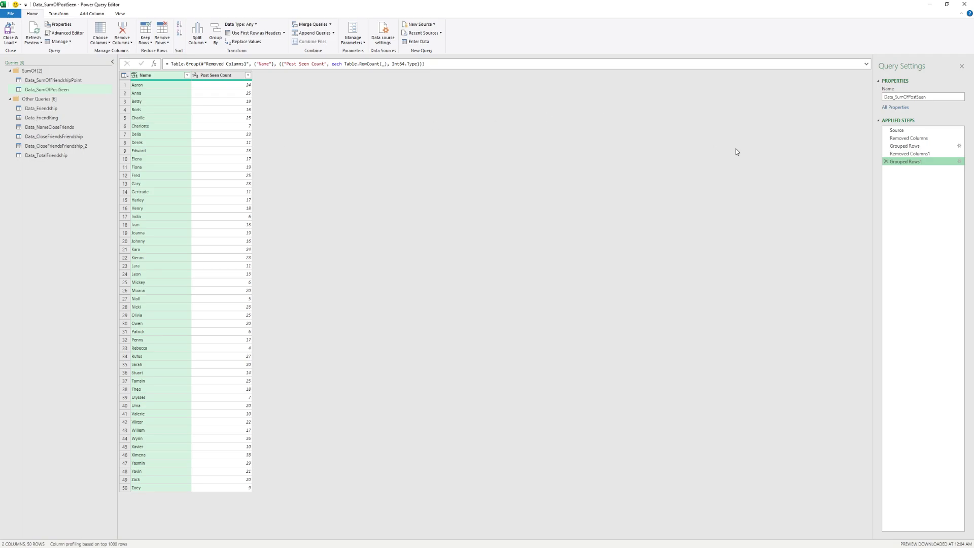
pyautogui.click(958, 161)
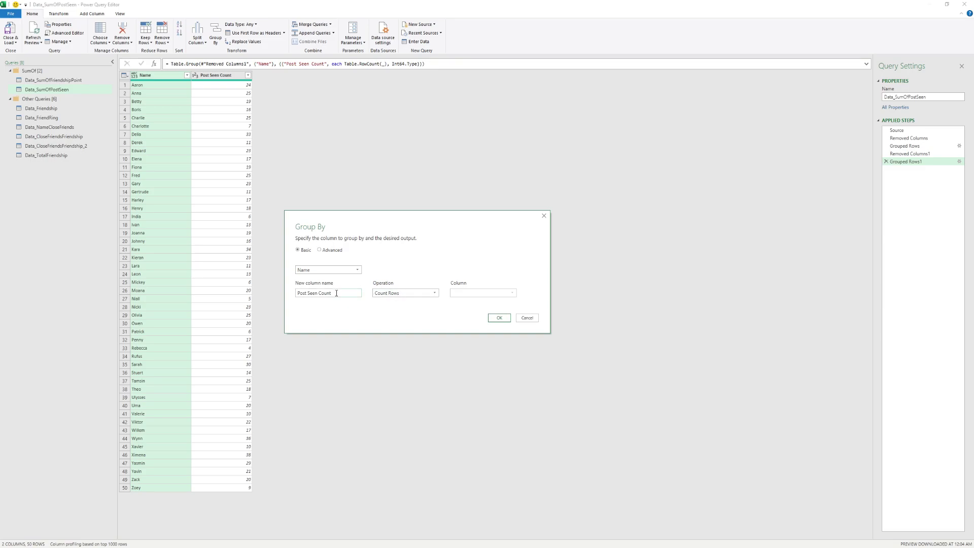
pyautogui.click(527, 318)
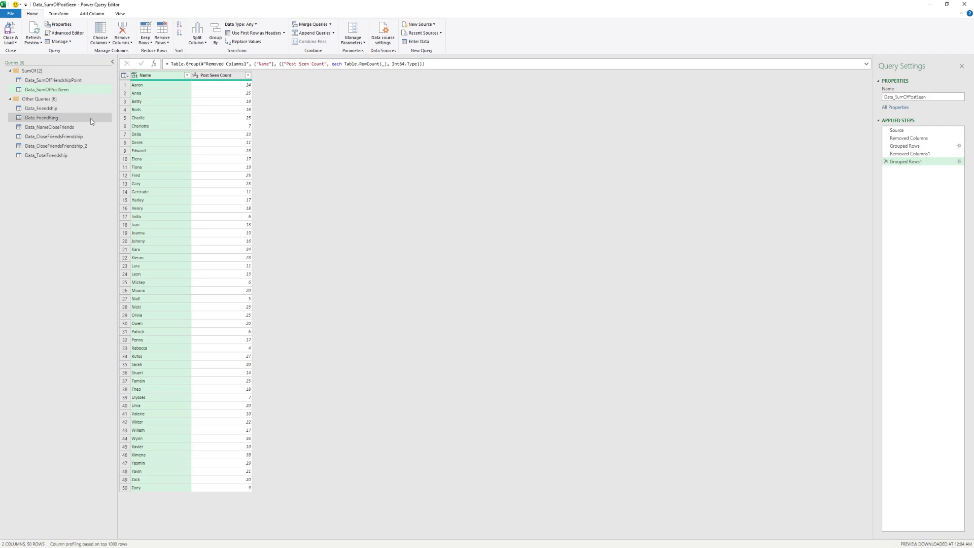
# - View the Data_Friendship query, and inspect the Merge settings in Data_FriendRing's Source step without changing them
pyautogui.click(57, 107)
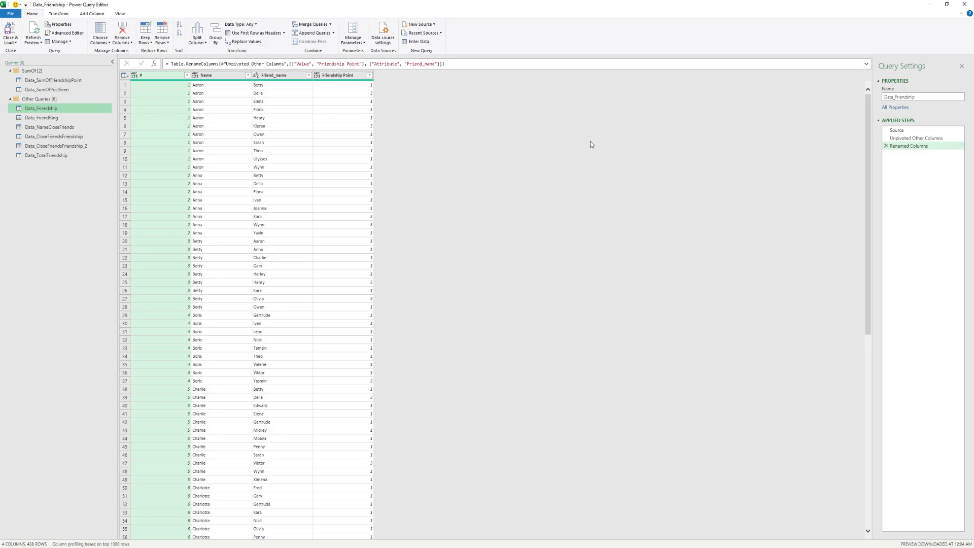
pyautogui.click(59, 118)
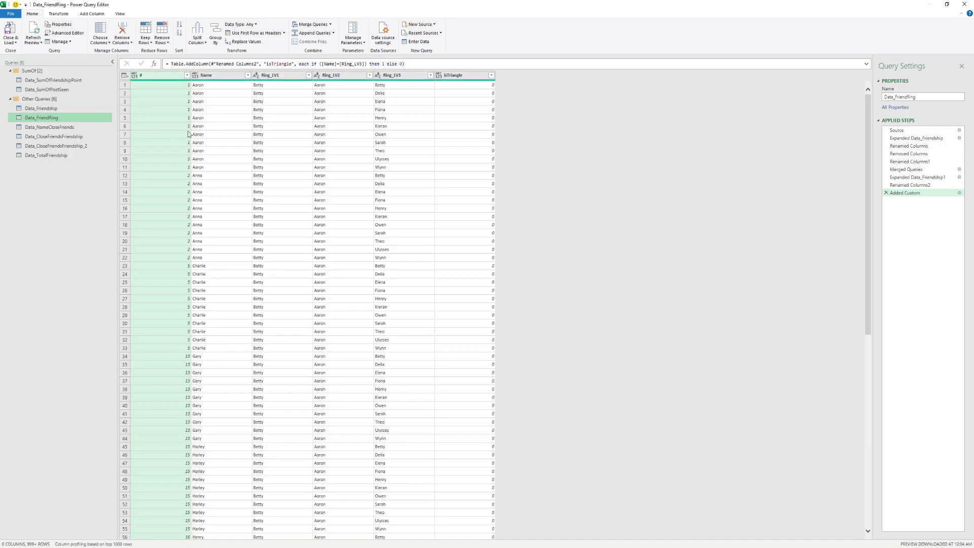
pyautogui.click(911, 129)
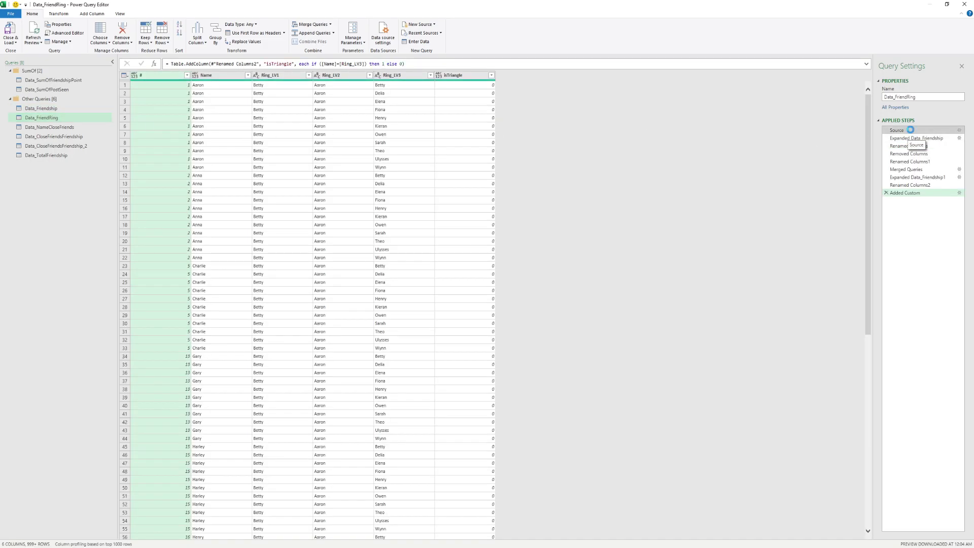
pyautogui.click(959, 131)
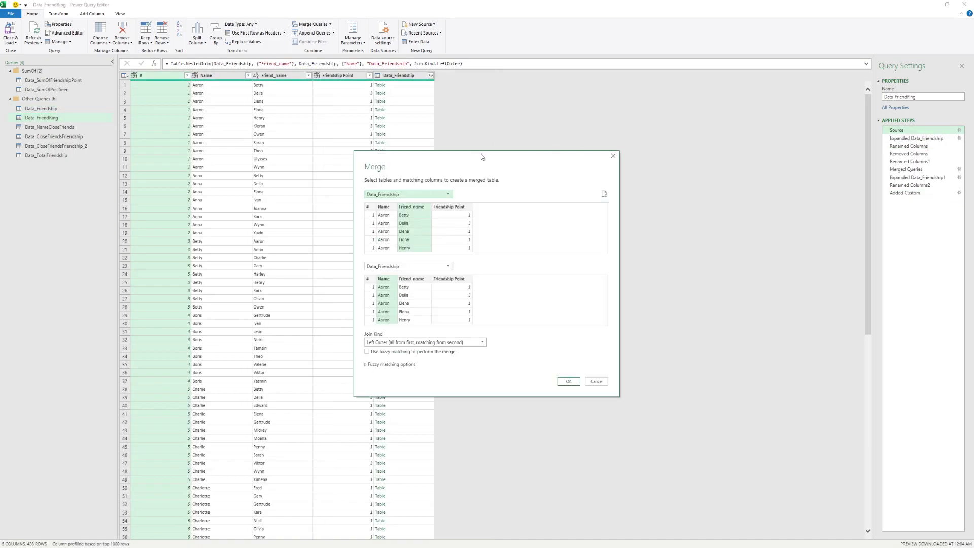
pyautogui.moveTo(469, 162); pyautogui.dragTo(371, 157)
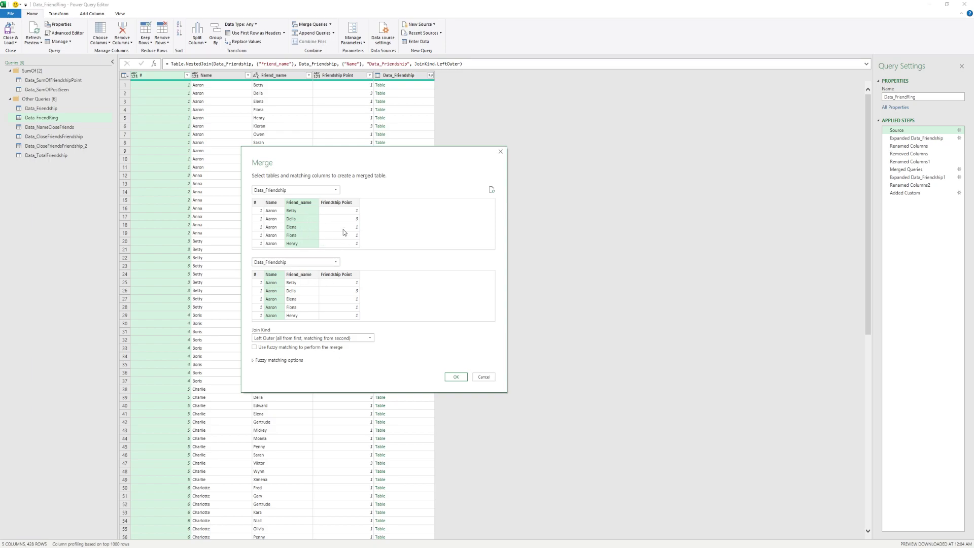
pyautogui.click(477, 379)
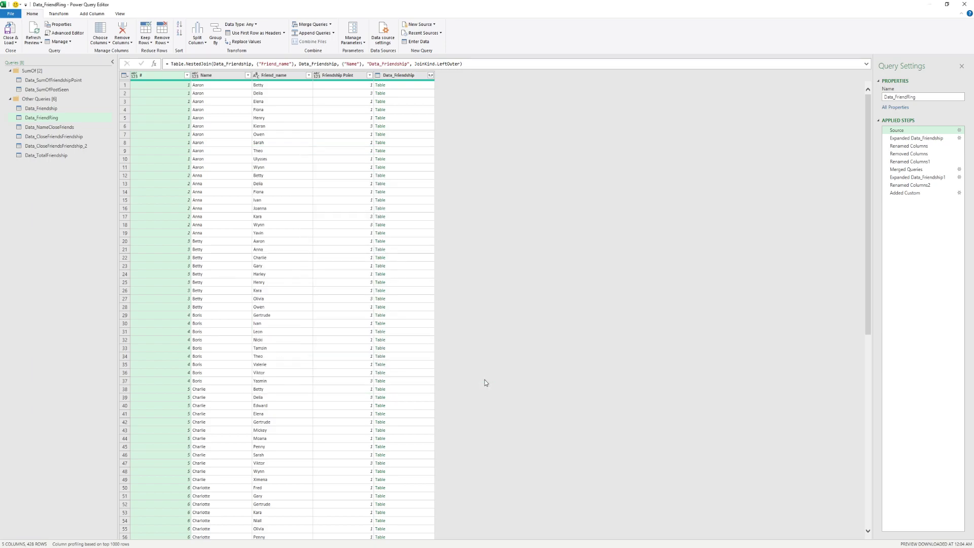
# - Review Data_FriendRing's Expanded Data_Friendship, Renamed Columns, Removed Columns and Renamed Columns1 steps, comparing the columns before and after the first renaming
pyautogui.click(916, 137)
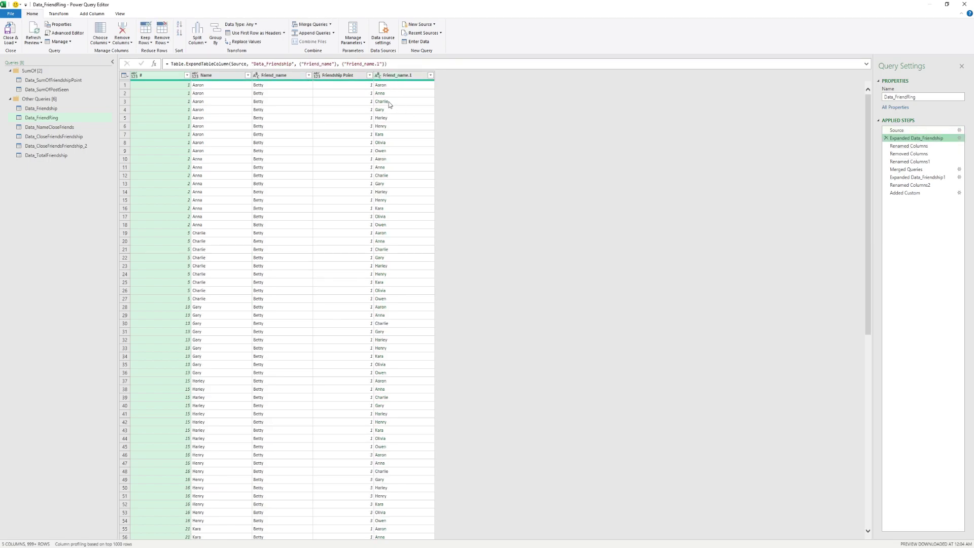
pyautogui.click(920, 146)
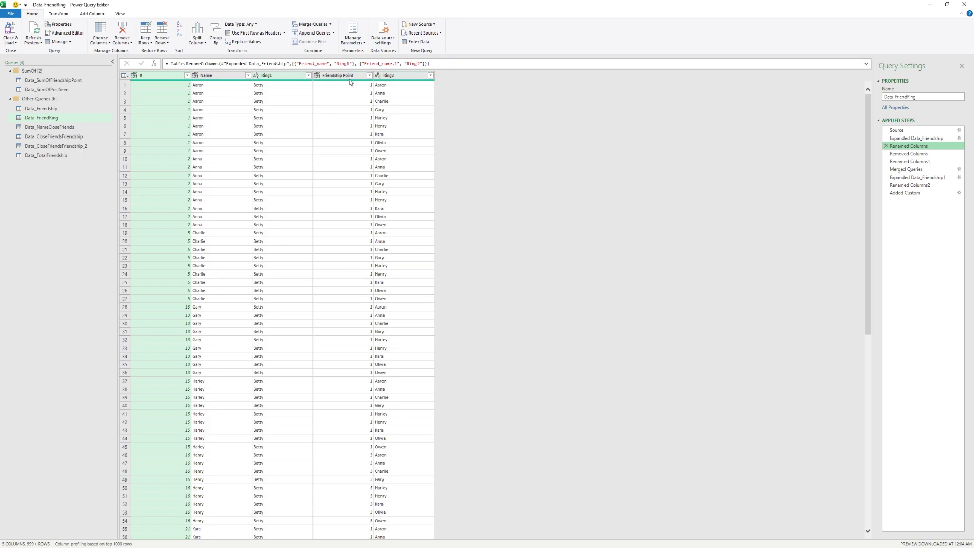
pyautogui.click(908, 137)
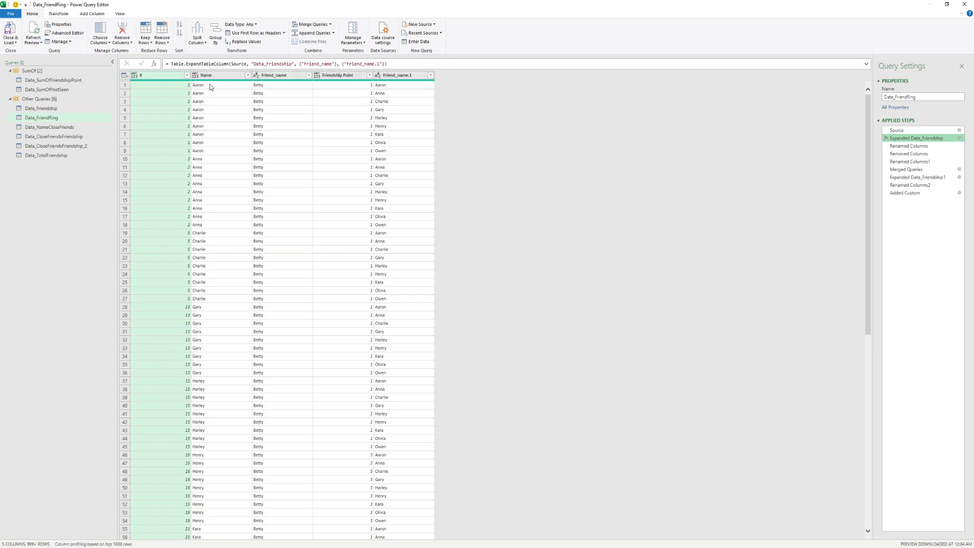
pyautogui.click(908, 145)
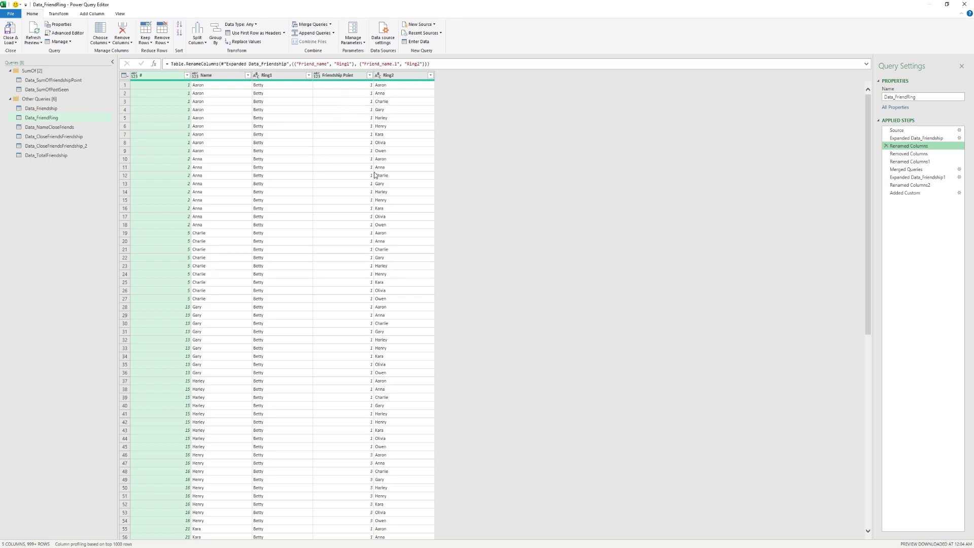
pyautogui.click(921, 154)
pyautogui.click(924, 162)
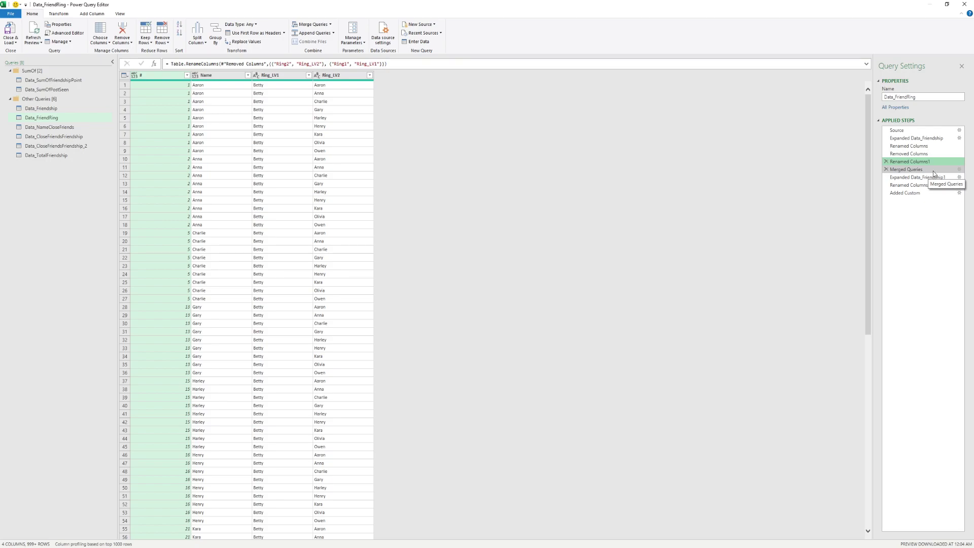
# - Inspect the Merge settings of the Merged Queries step without changes, and review the Expanded Data_Friendship1 and Renamed Columns2 steps
pyautogui.click(959, 169)
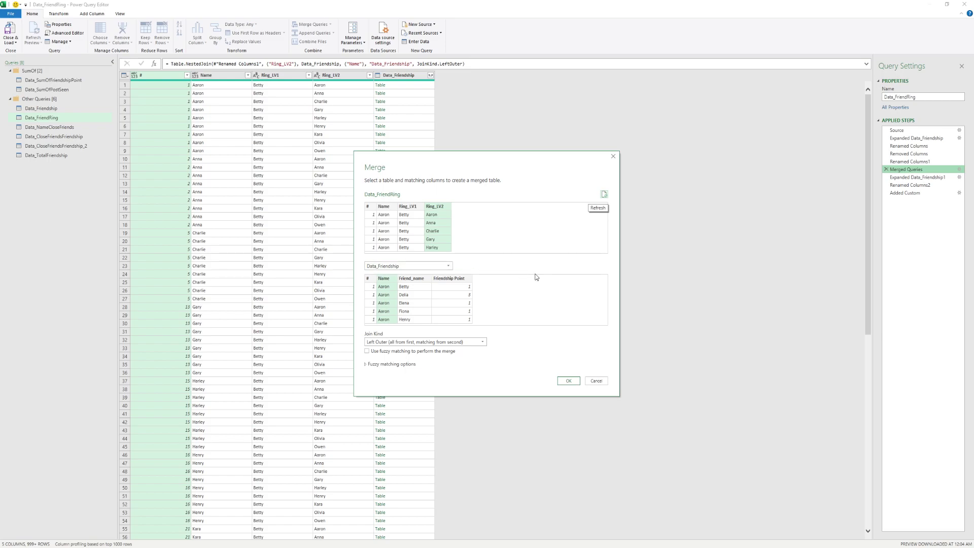
pyautogui.click(596, 380)
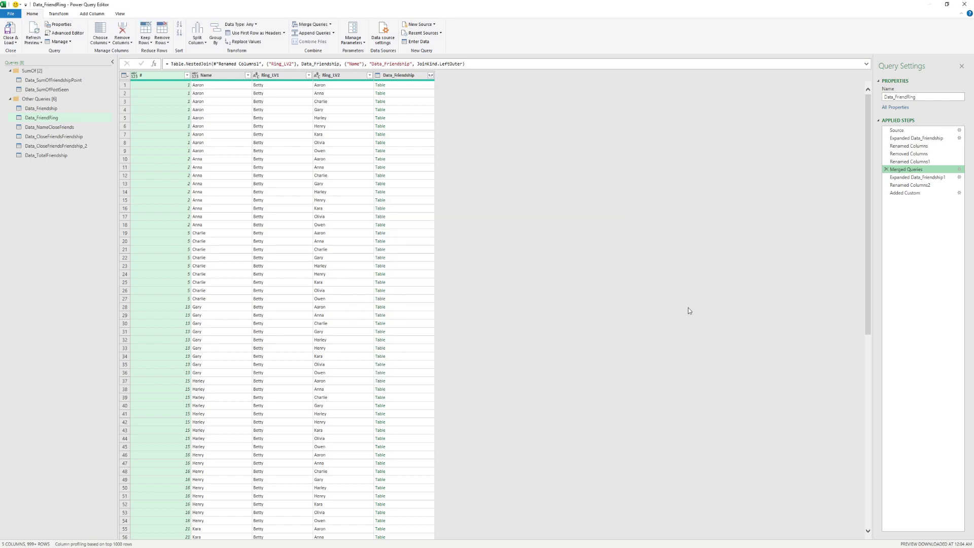
pyautogui.click(918, 177)
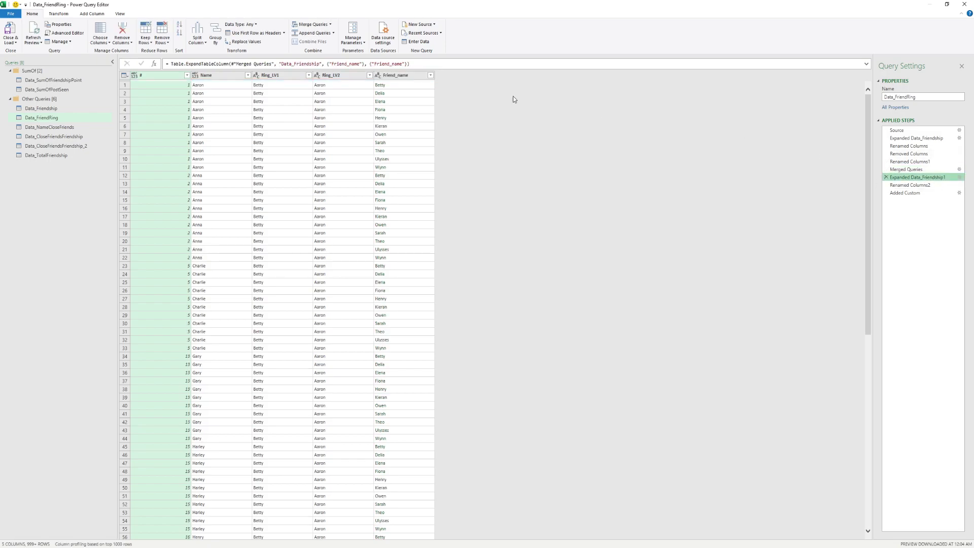
pyautogui.click(919, 185)
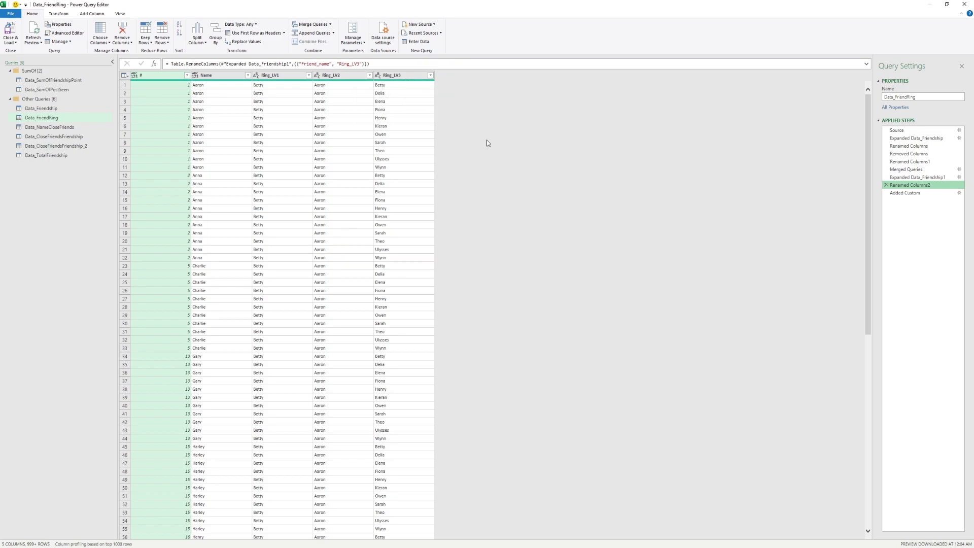
# - Inspect the conditional column settings behind isTriangle in the Added Custom step and close them without changes
pyautogui.click(920, 194)
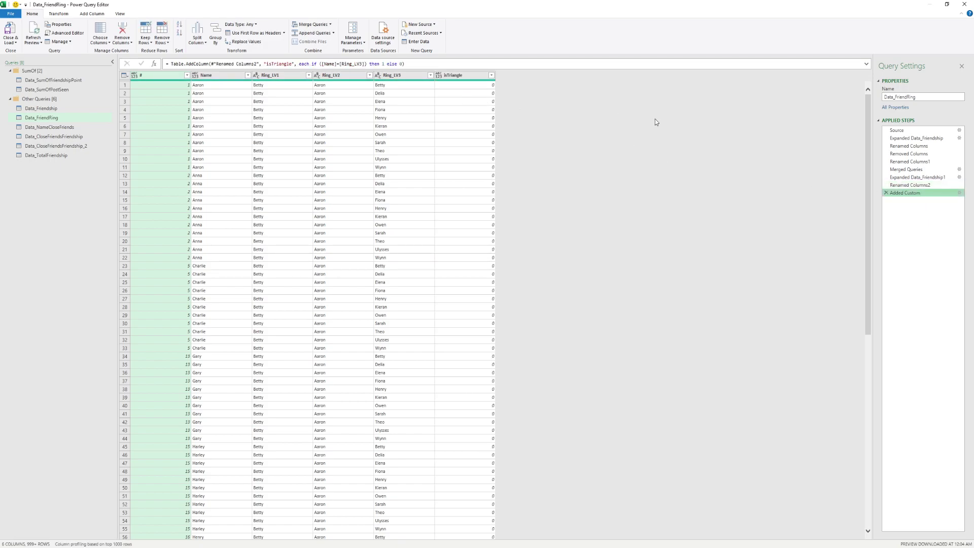
pyautogui.click(958, 193)
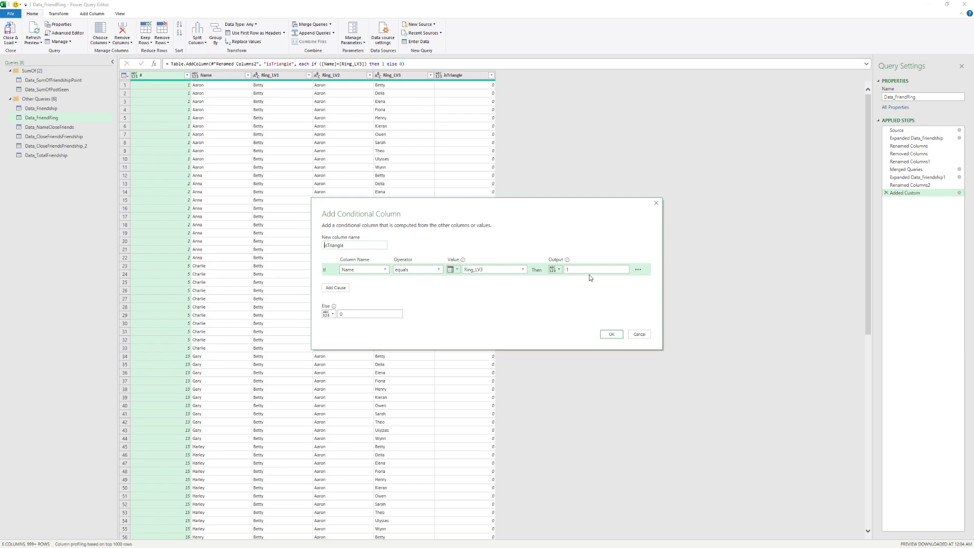
pyautogui.click(638, 334)
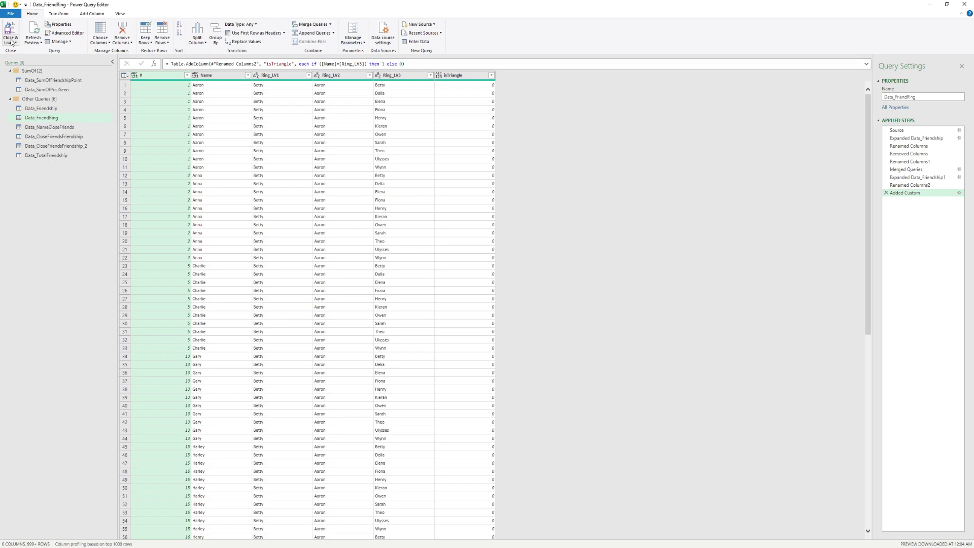
# - Close the Power Query Editor and view the Data_TotalFriendship, Data_FriendRing and Data_SumOfFriendshipPoint sheets in the Excel workbook
pyautogui.click(966, 5)
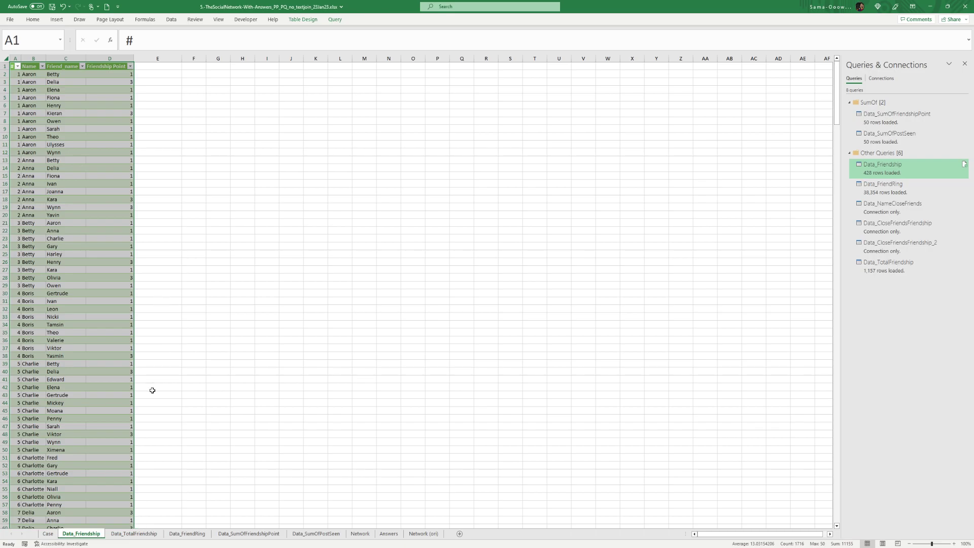
pyautogui.click(134, 533)
pyautogui.click(187, 533)
pyautogui.click(248, 533)
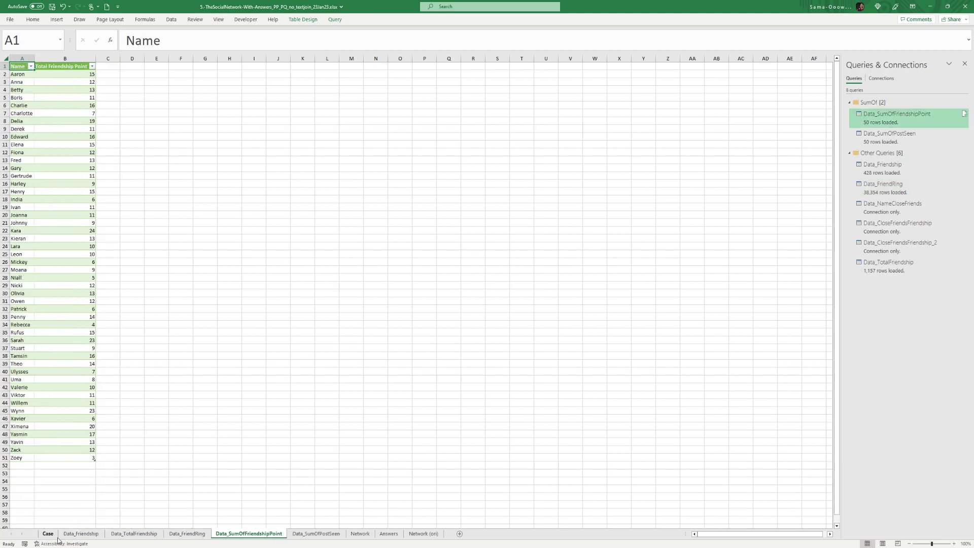
# - Compare the loaded tables on the Data_Friendship and Data_TotalFriendship sheets
pyautogui.click(92, 535)
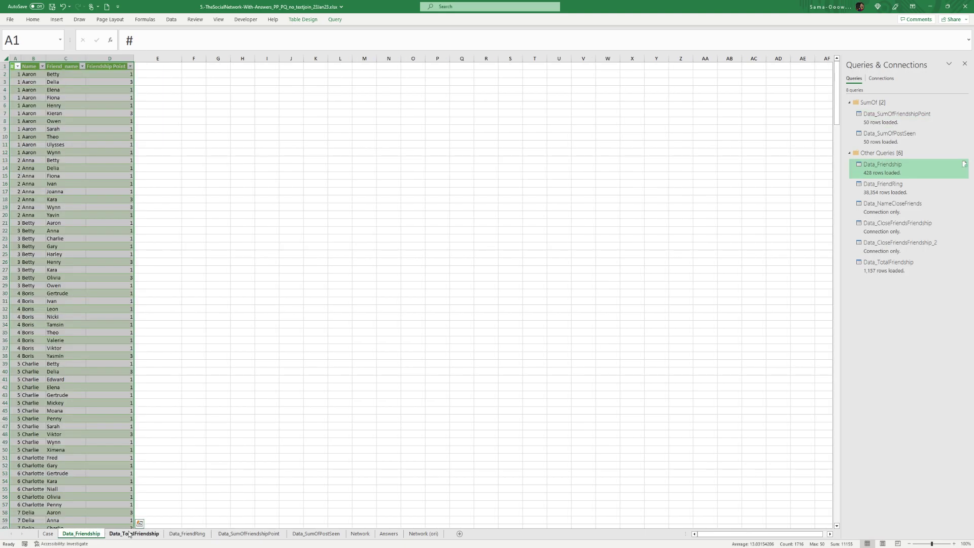
pyautogui.click(150, 534)
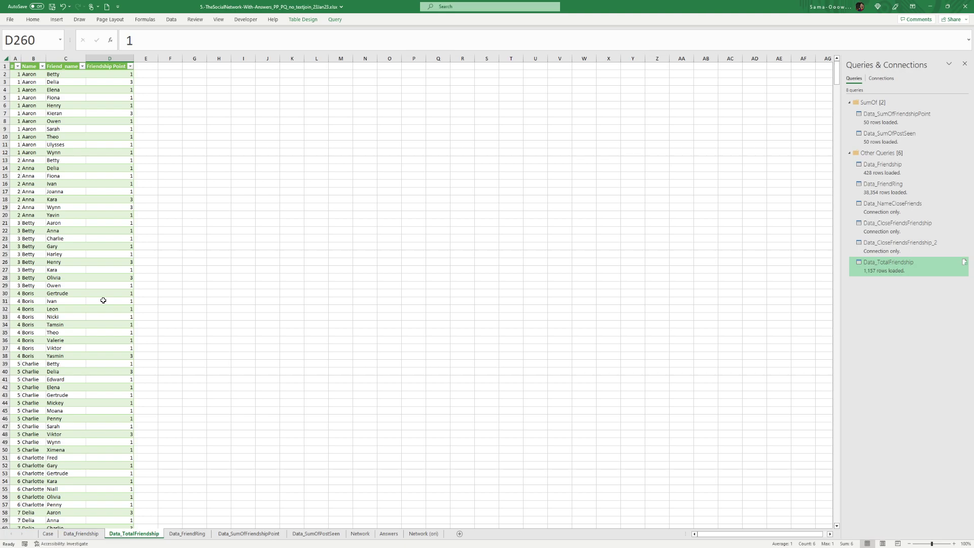
pyautogui.click(92, 534)
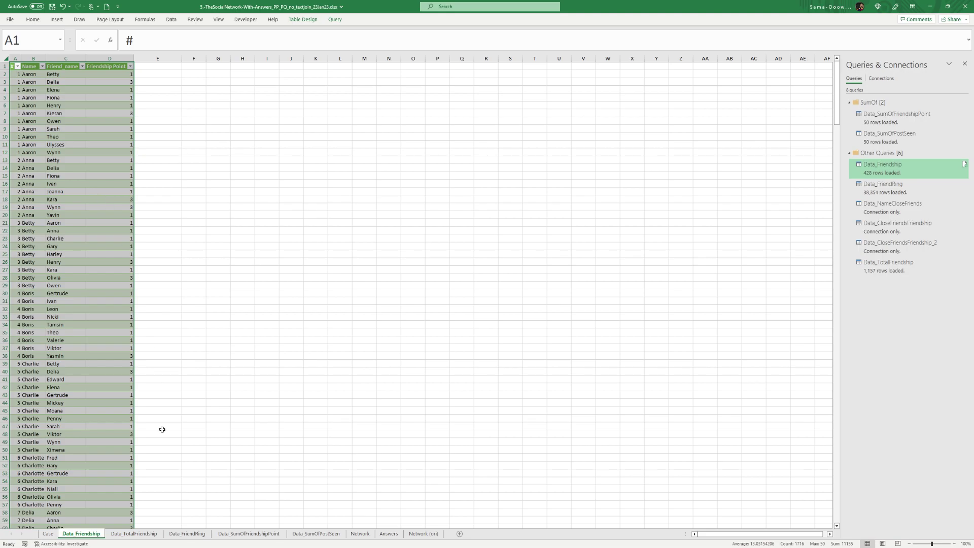
pyautogui.click(142, 534)
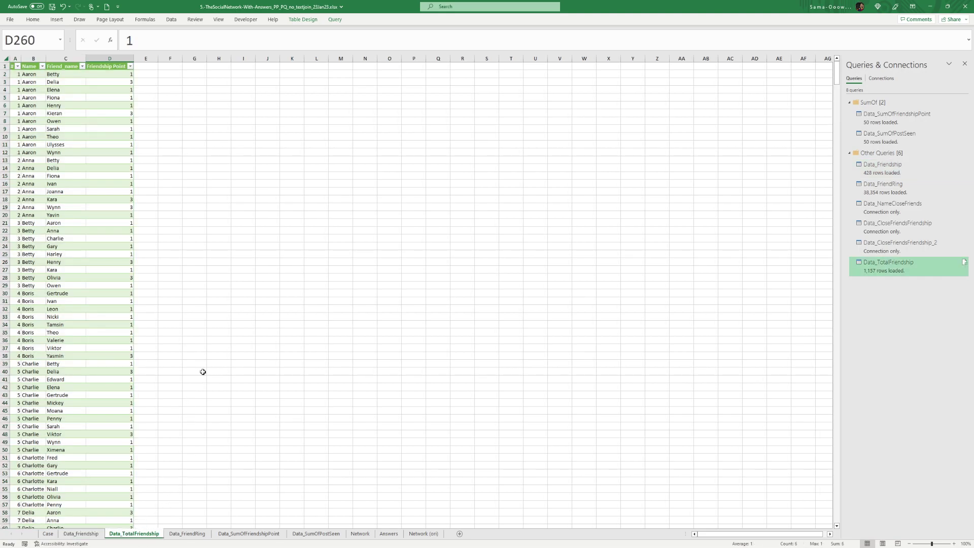
# - Review the Data_FriendRing, Data_SumOfFriendshipPoint and Data_SumOfPostSeen sheets, and return to the Case sheet
pyautogui.click(205, 534)
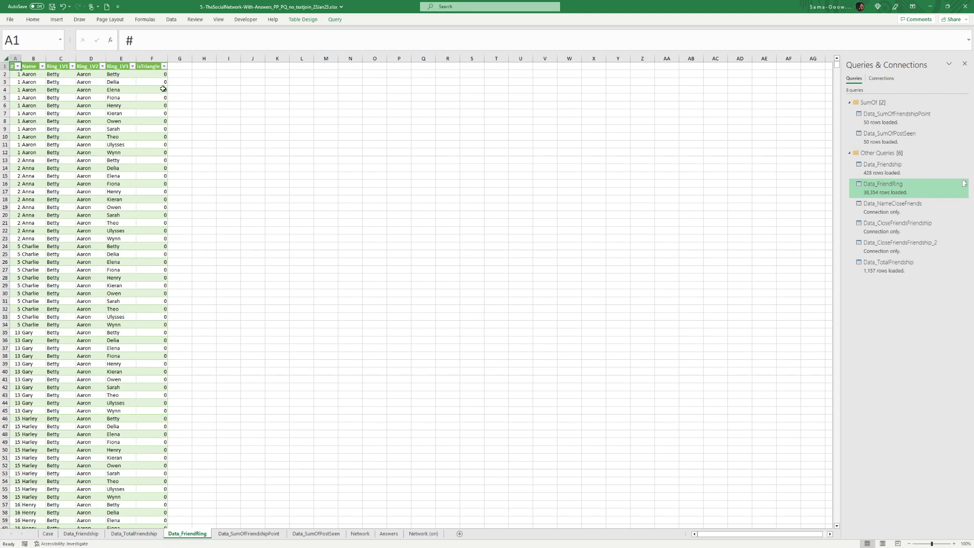
pyautogui.click(268, 533)
pyautogui.click(315, 536)
pyautogui.click(279, 538)
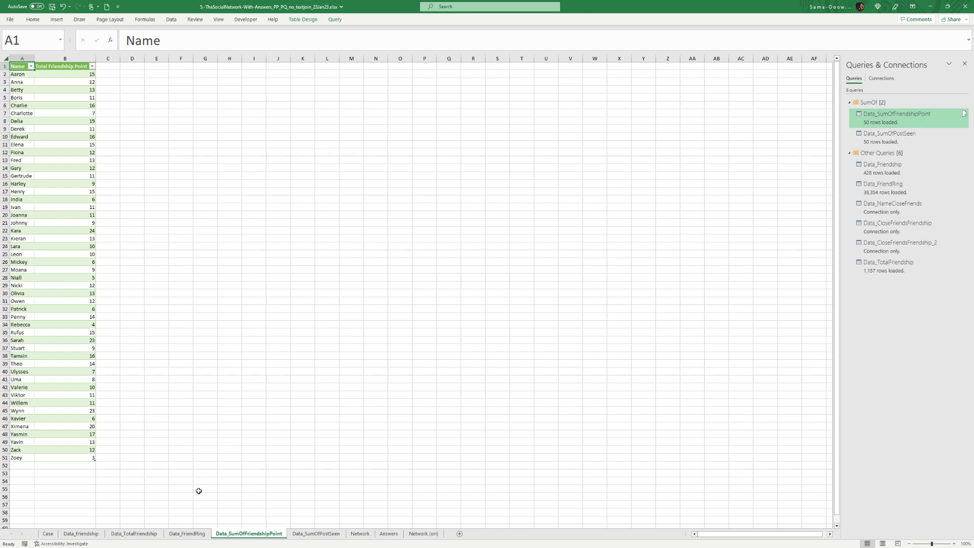
pyautogui.click(46, 534)
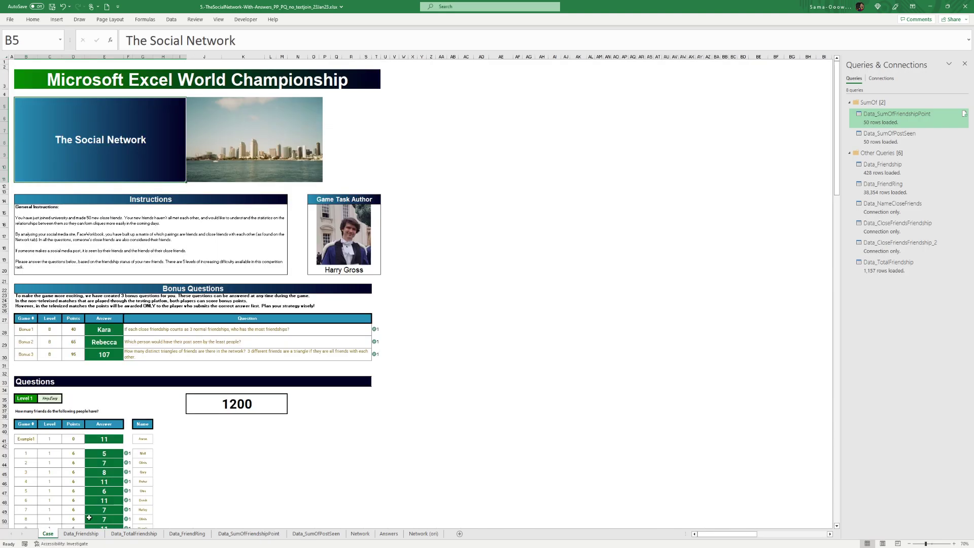
# - Inspect the COUNTIF formula in E43 behind the Level 1 answers on the Case sheet and leave it unchanged
pyautogui.scroll(-6, 220, 416)
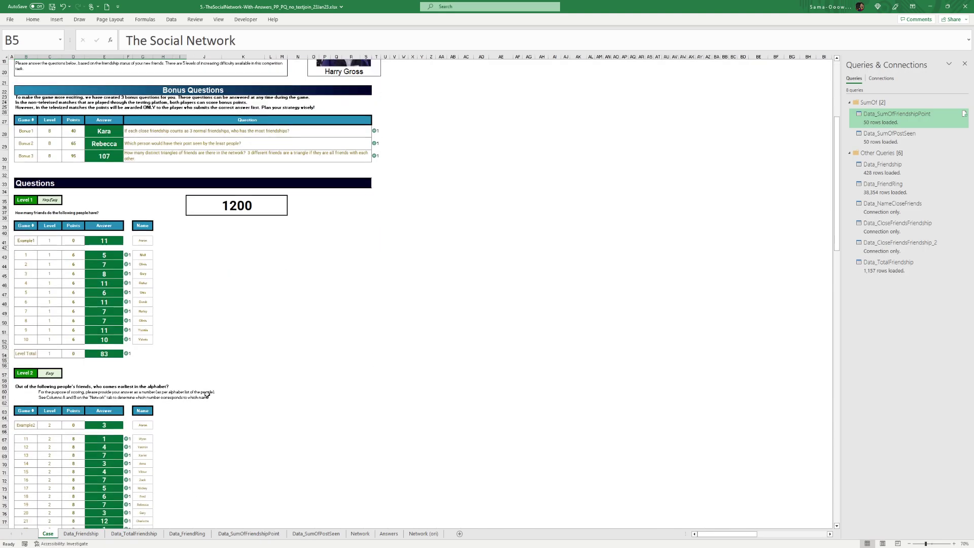
pyautogui.click(111, 255)
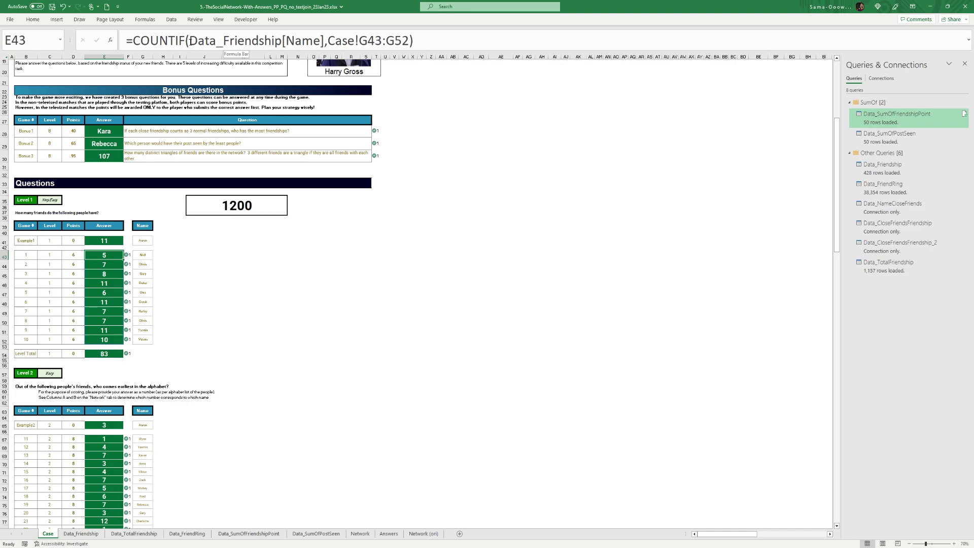
pyautogui.click(348, 41)
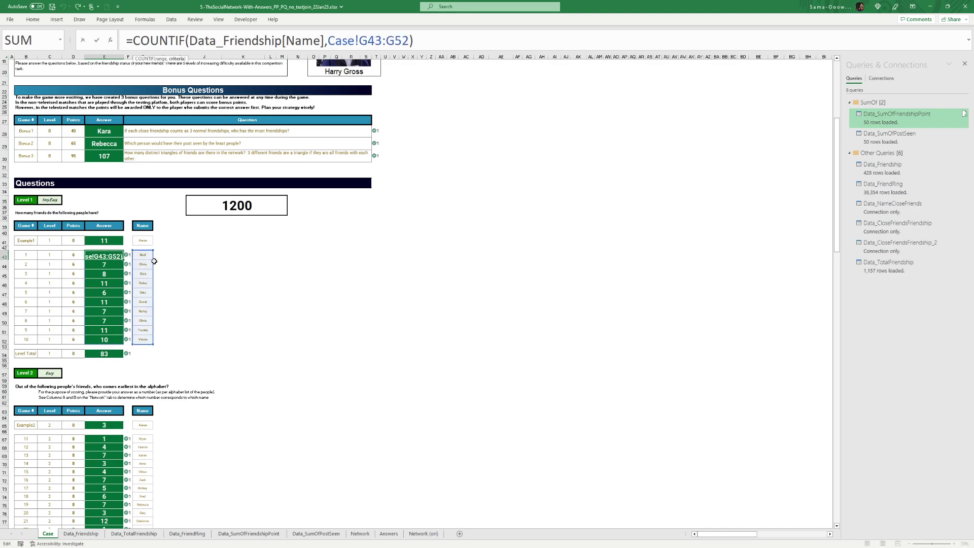
pyautogui.press('Escape')
# - Compare the Level 1 question with the Name column on the Data_Friendship sheet and return to the Case sheet
pyautogui.click(81, 533)
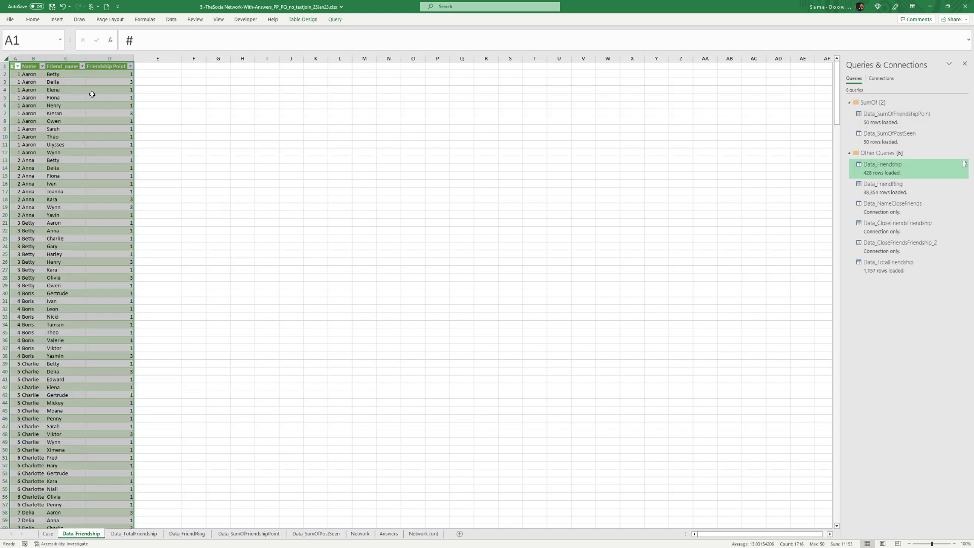
pyautogui.click(48, 533)
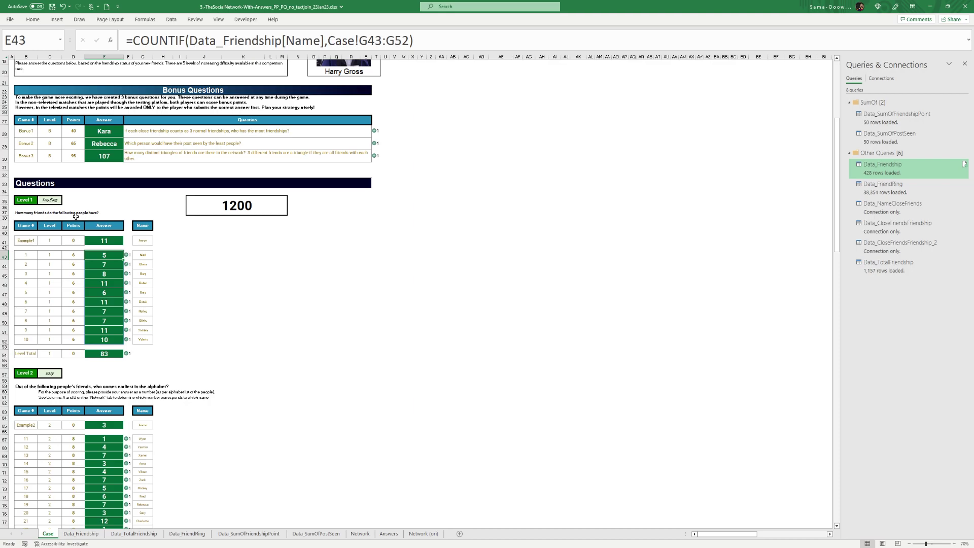
pyautogui.click(81, 533)
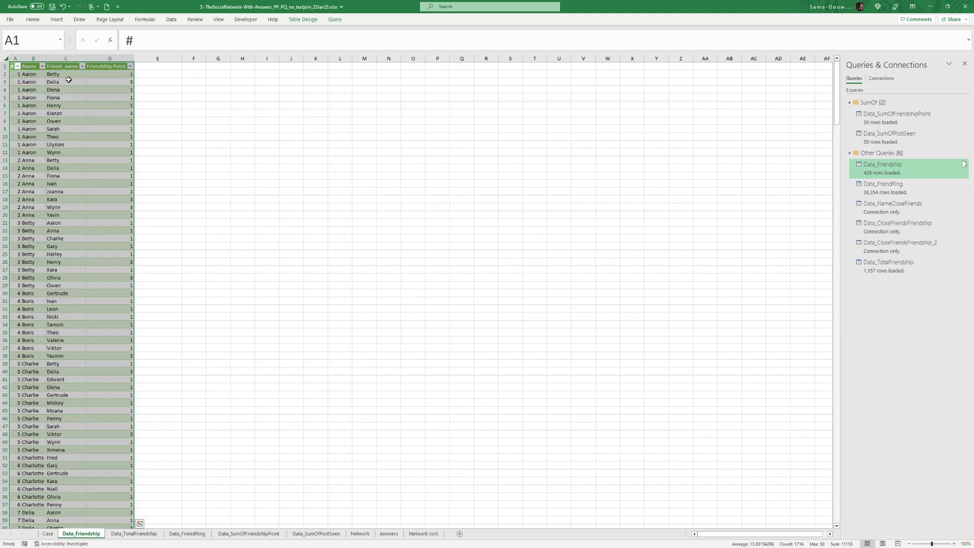
pyautogui.click(33, 75)
pyautogui.click(47, 533)
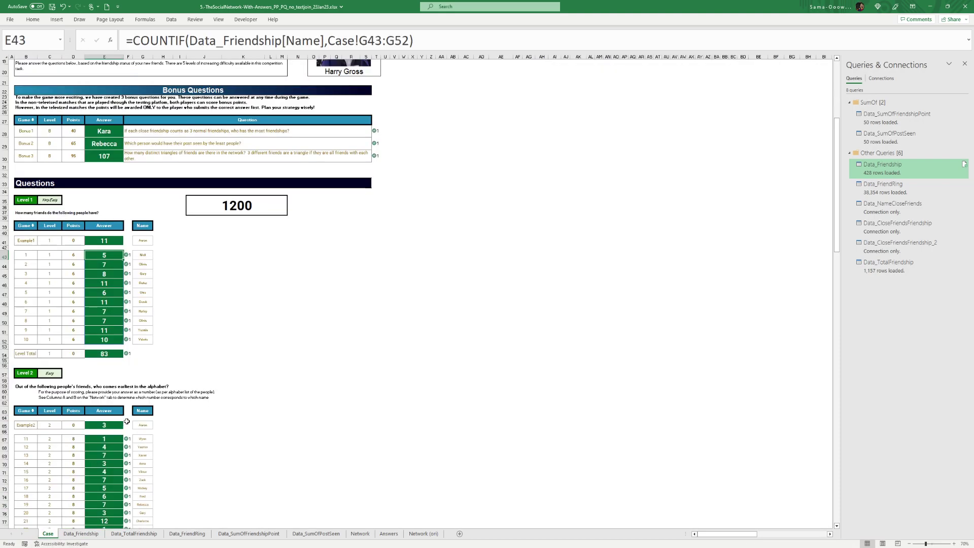
# - Read the Level 2 question, review the numbered name list B2:B51 on the Network sheet, and return to the Case sheet
pyautogui.scroll(-7, 122, 341)
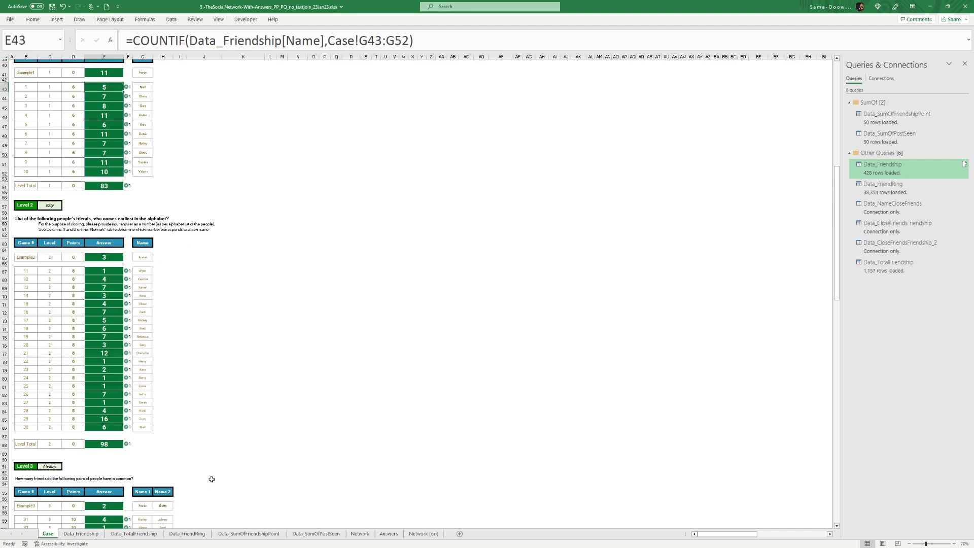
pyautogui.click(360, 533)
pyautogui.moveTo(25, 83); pyautogui.dragTo(26, 430)
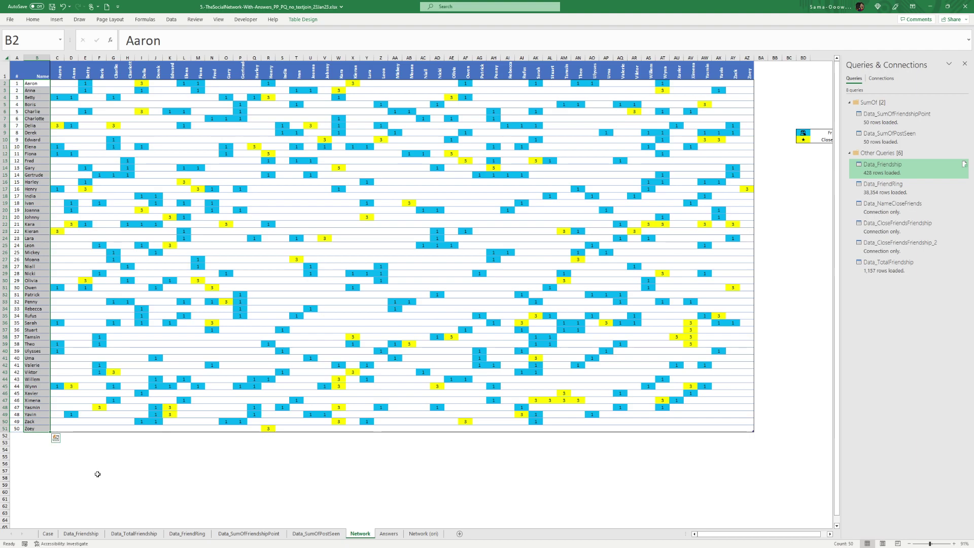
pyautogui.click(47, 533)
# - Inspect the MATCH and BYROW formula in E67 in an enlarged formula bar and check the name it evaluates in G67
pyautogui.click(104, 271)
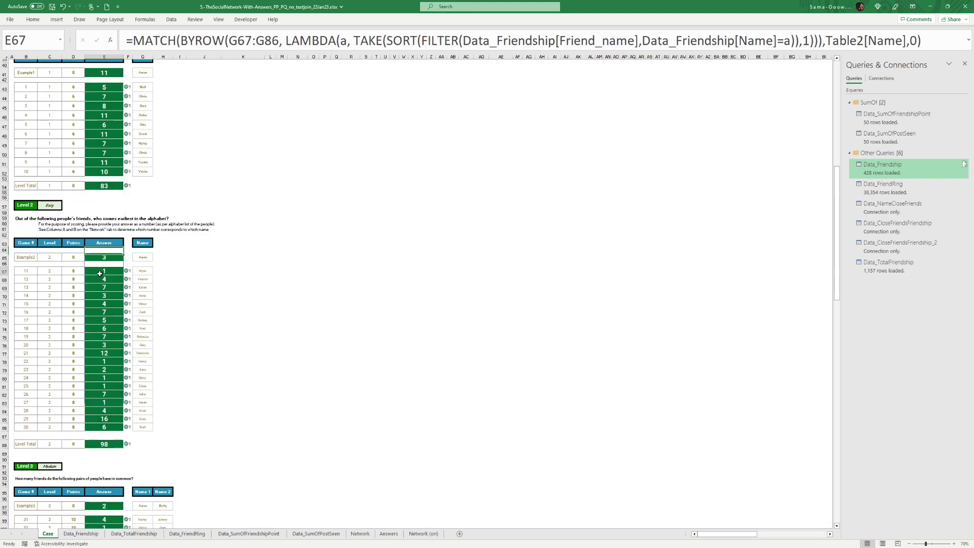
pyautogui.moveTo(214, 50); pyautogui.dragTo(213, 70)
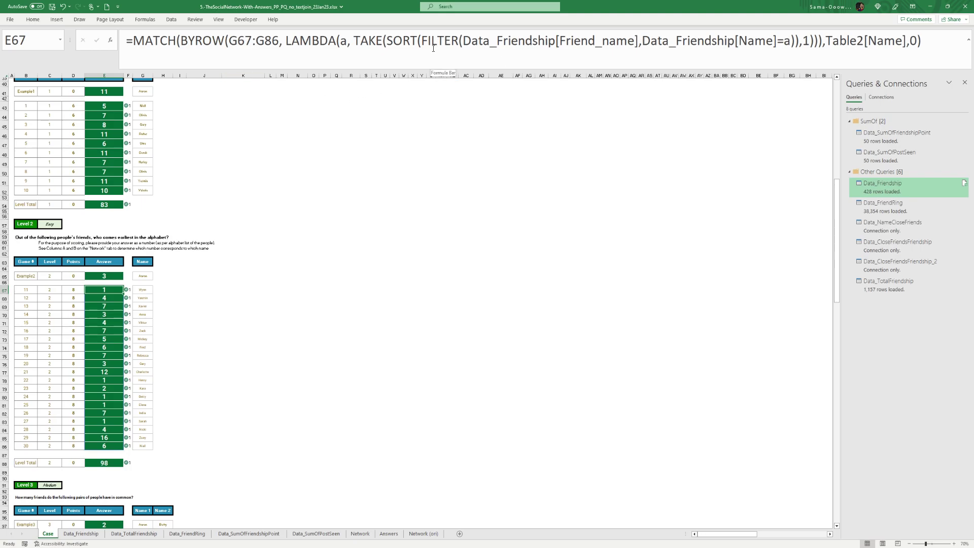
pyautogui.click(143, 290)
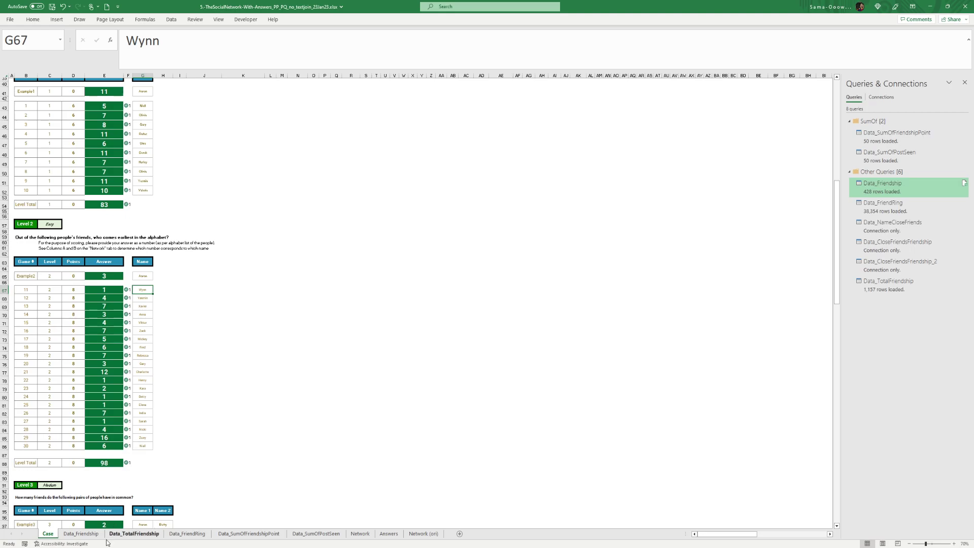
pyautogui.click(97, 291)
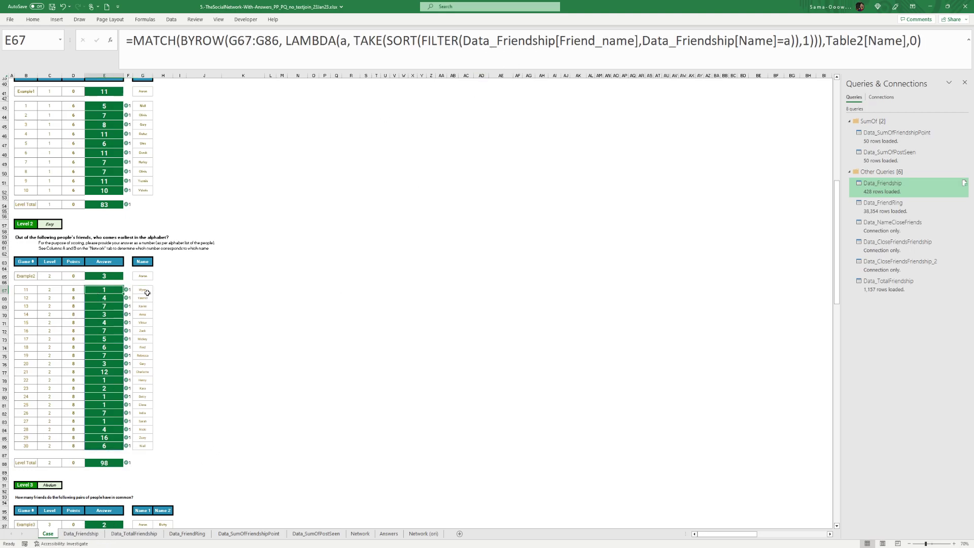
# - Filter the Name column on the Data_Friendship sheet to only the person listed in Case cell G67
pyautogui.click(81, 533)
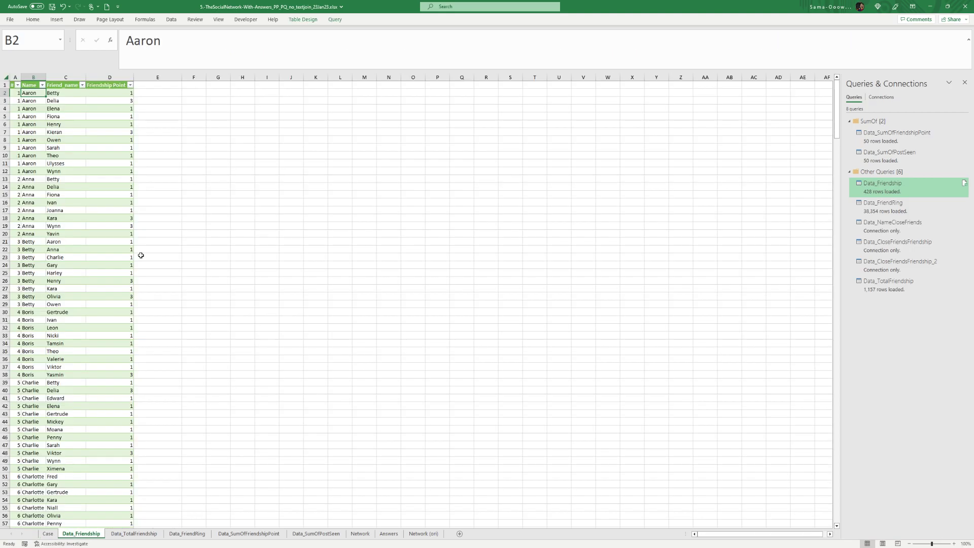
pyautogui.click(43, 85)
pyautogui.click(33, 177)
pyautogui.moveTo(95, 187); pyautogui.dragTo(95, 248)
pyautogui.click(23, 219)
pyautogui.click(53, 280)
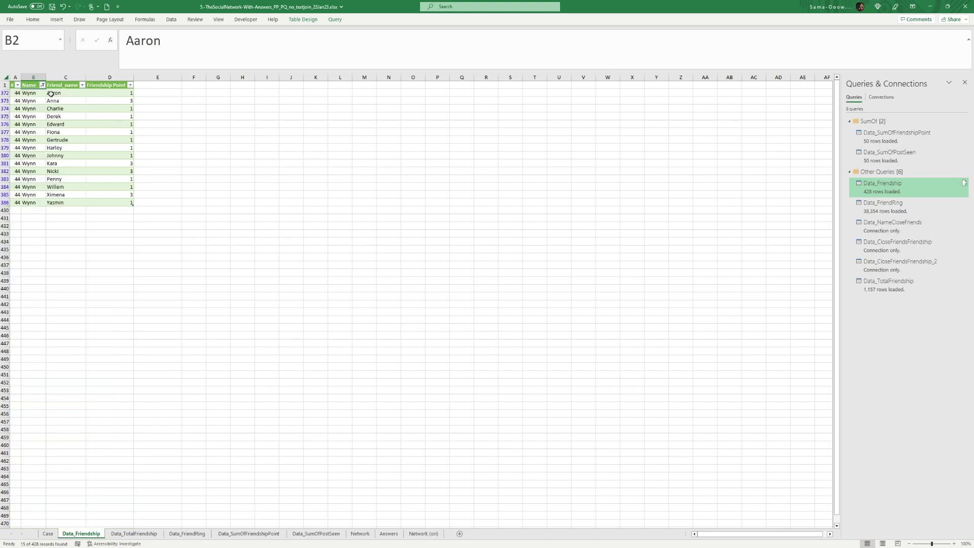
# - Review the filtered Friend_name list, look up its first friend in the Network sheet's name list, and return to Data_Friendship
pyautogui.moveTo(62, 93); pyautogui.dragTo(58, 201)
pyautogui.moveTo(66, 93); pyautogui.dragTo(65, 202)
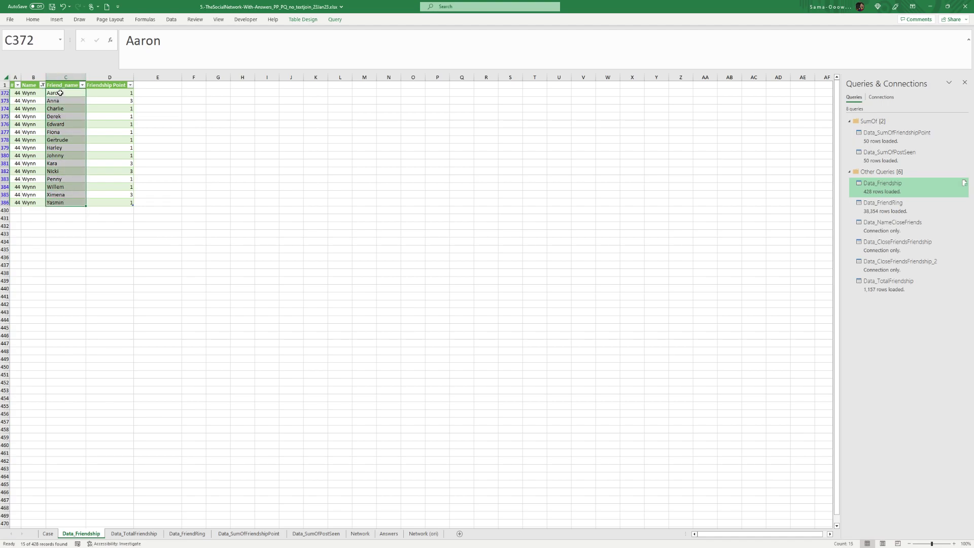
pyautogui.click(60, 91)
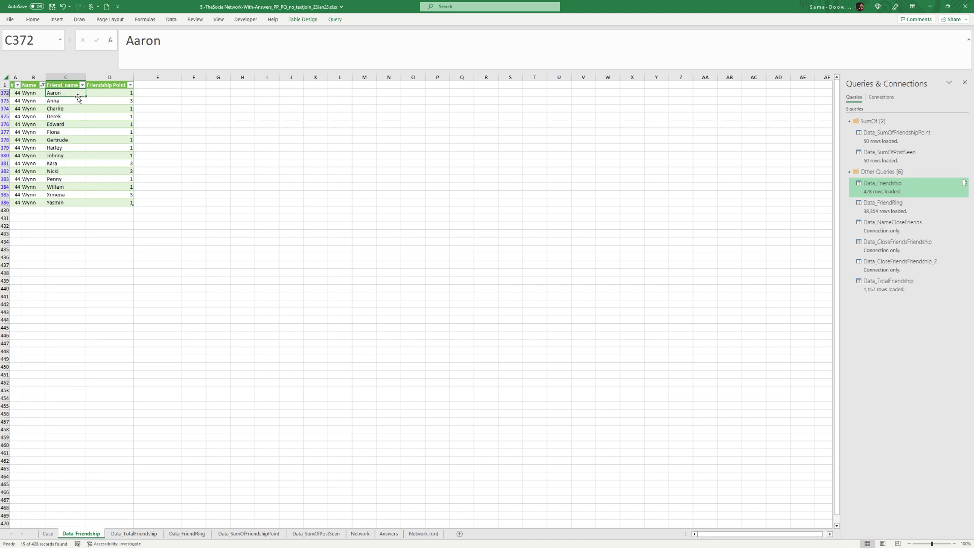
pyautogui.click(360, 533)
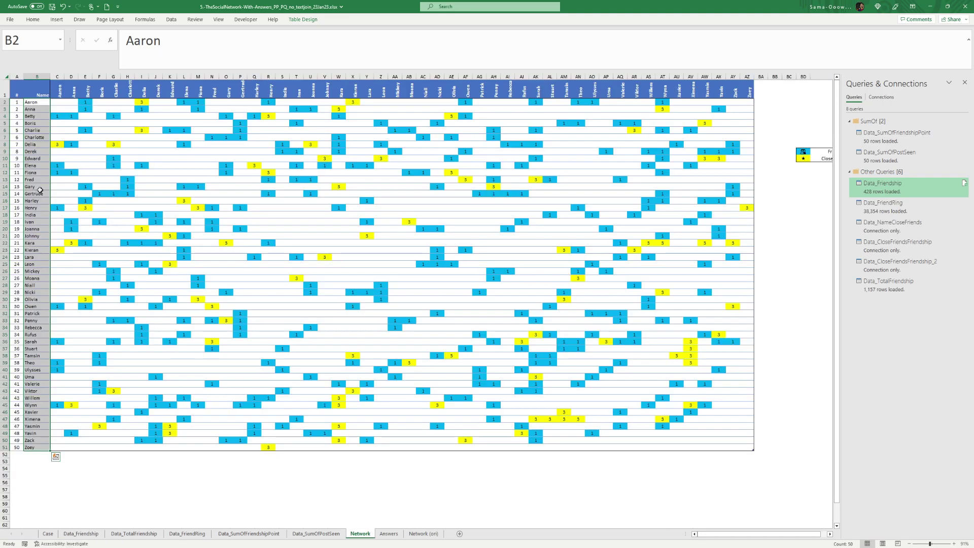
pyautogui.click(35, 107)
pyautogui.click(28, 101)
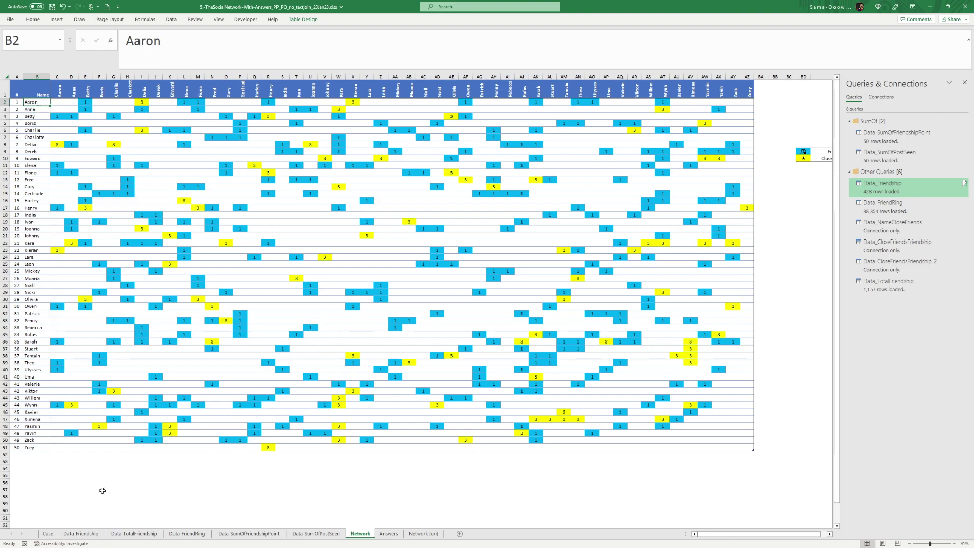
pyautogui.click(92, 533)
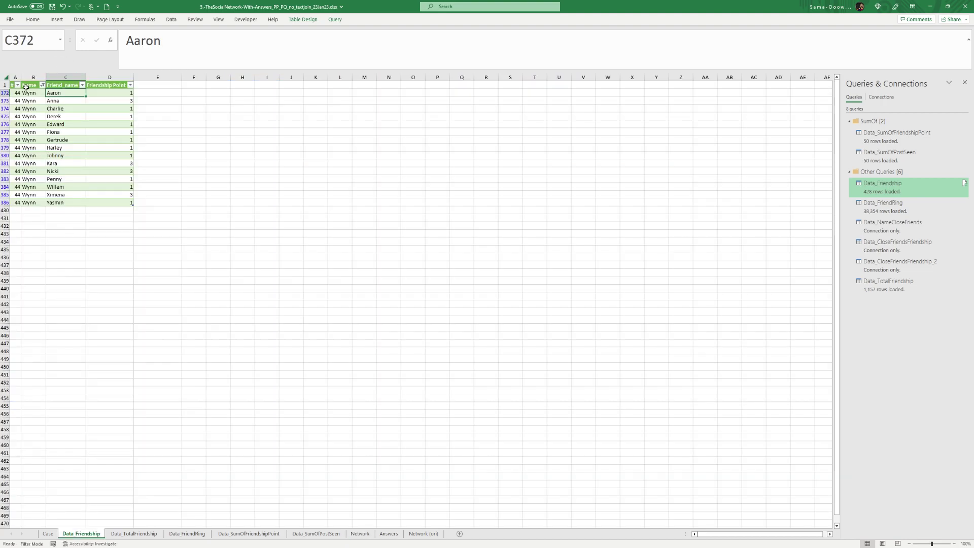
# - Show all names again in the Data_Friendship table and return to the Case sheet
pyautogui.click(42, 85)
pyautogui.click(36, 177)
pyautogui.click(54, 280)
pyautogui.click(48, 533)
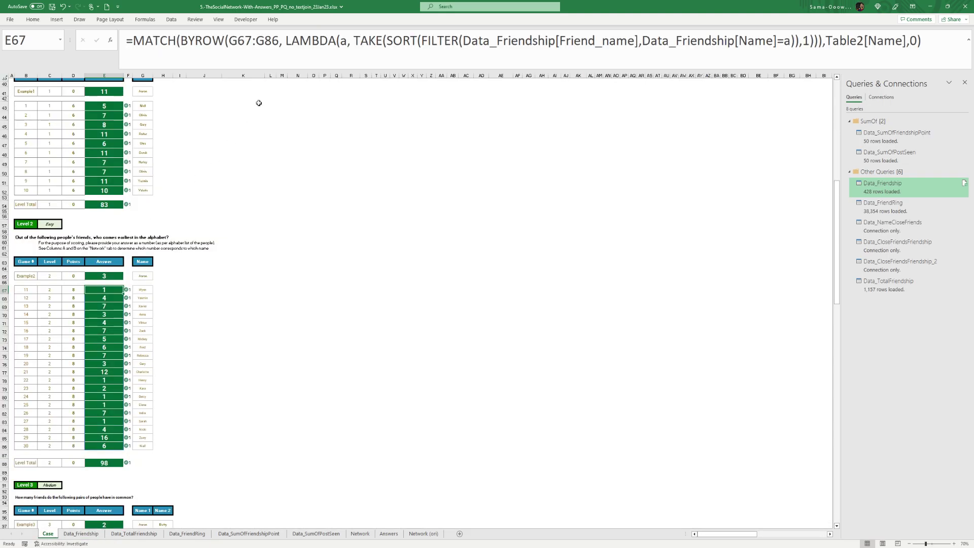
# - Examine the FILTER, SORT, TAKE and MATCH parts of the E67 formula, including Table2[Name], and leave it unchanged
pyautogui.moveTo(428, 40); pyautogui.dragTo(642, 40)
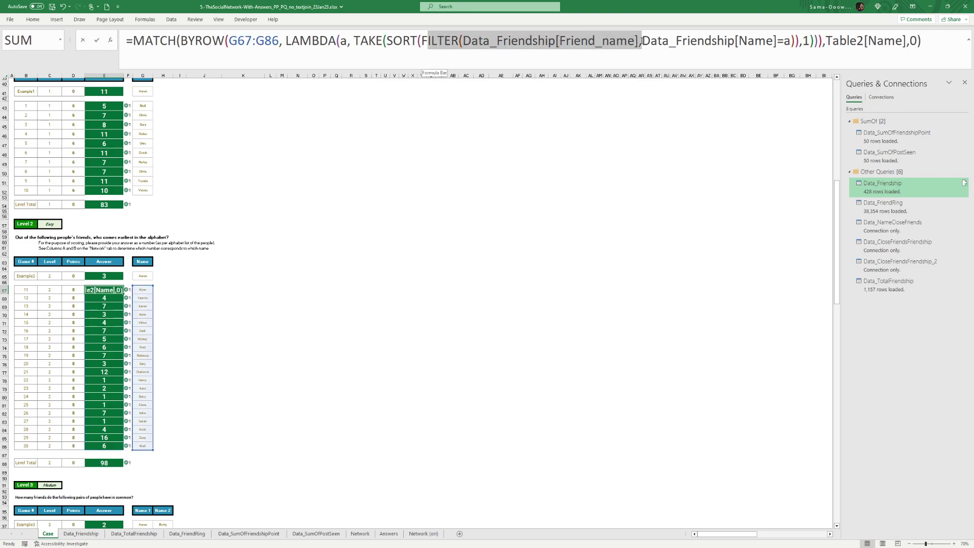
pyautogui.moveTo(484, 41); pyautogui.dragTo(772, 40)
pyautogui.moveTo(652, 41); pyautogui.dragTo(790, 40)
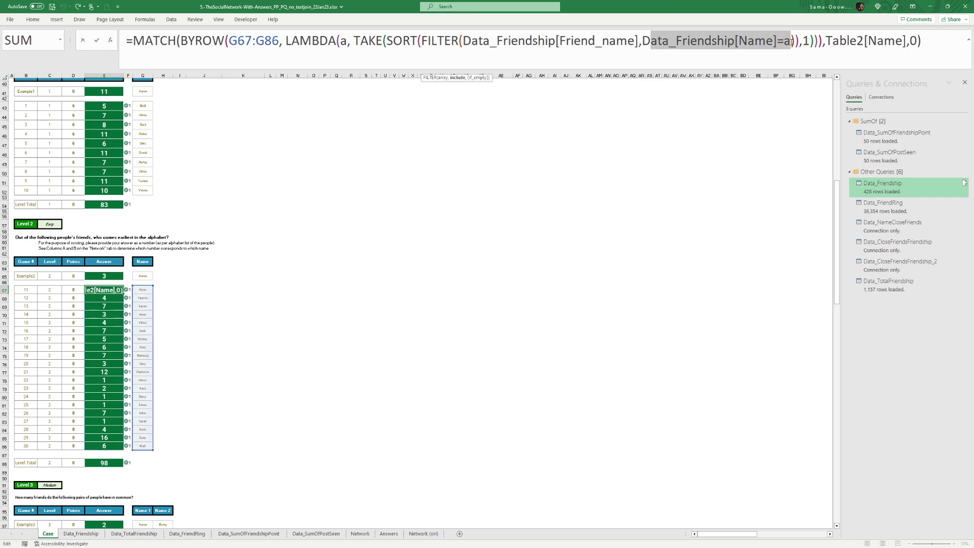
pyautogui.moveTo(385, 41); pyautogui.dragTo(766, 54)
pyautogui.moveTo(354, 42); pyautogui.dragTo(800, 42)
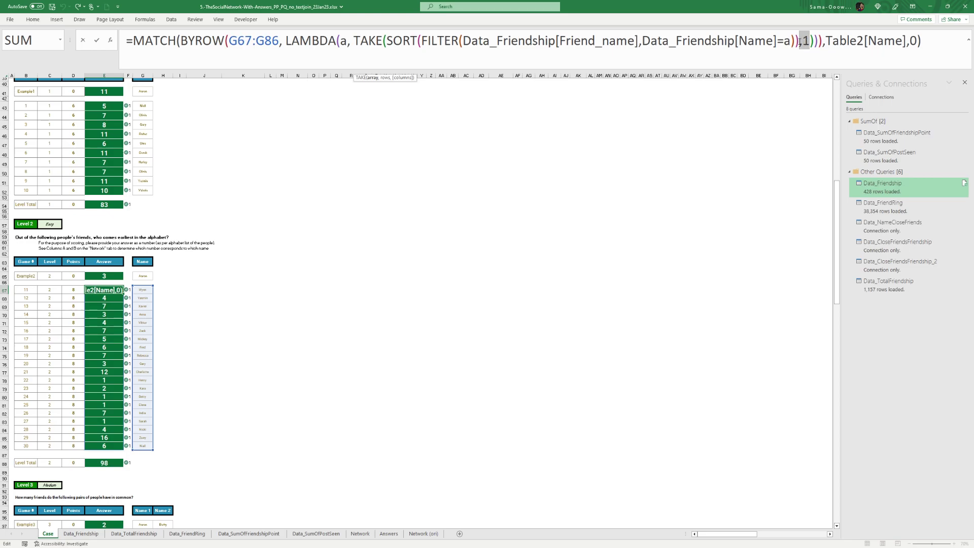
pyautogui.doubleClick(356, 42)
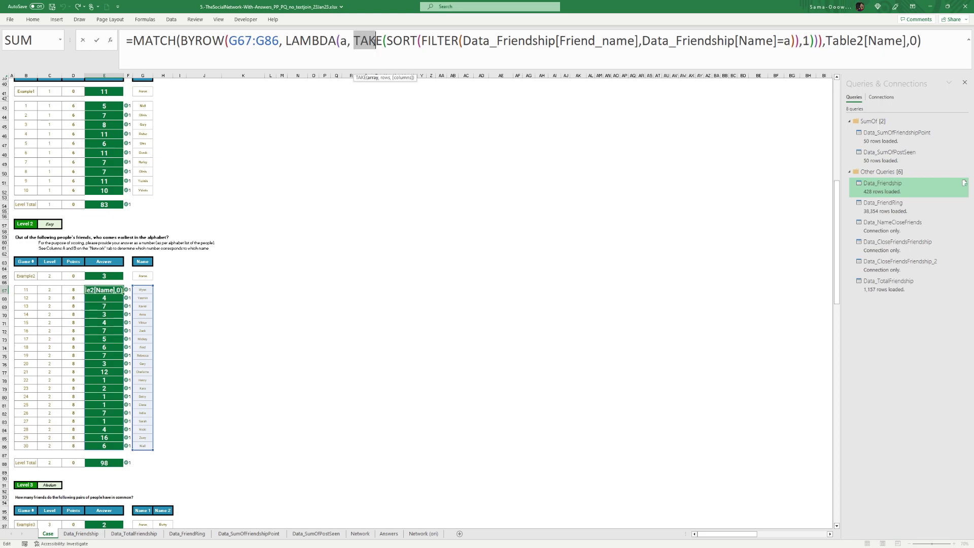
pyautogui.moveTo(134, 42); pyautogui.dragTo(181, 42)
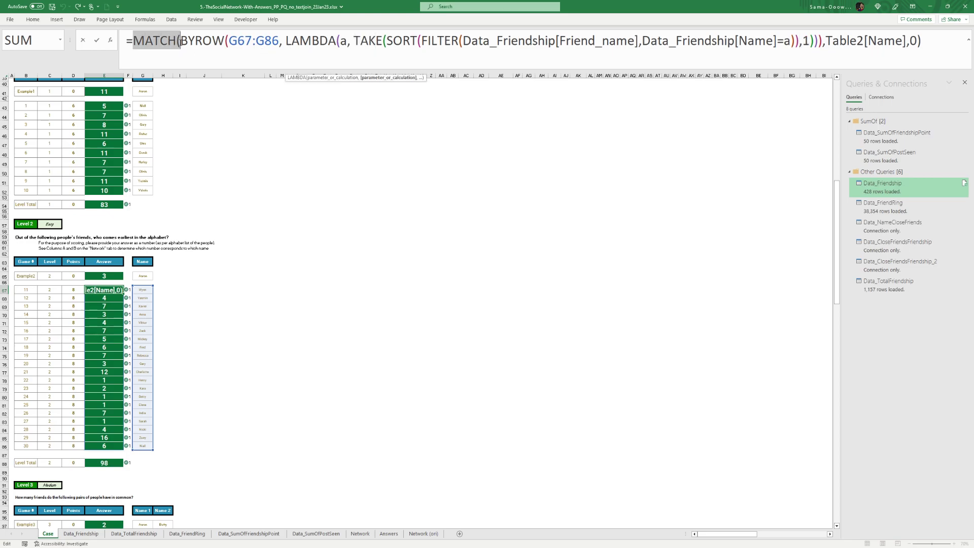
pyautogui.moveTo(825, 42); pyautogui.dragTo(907, 47)
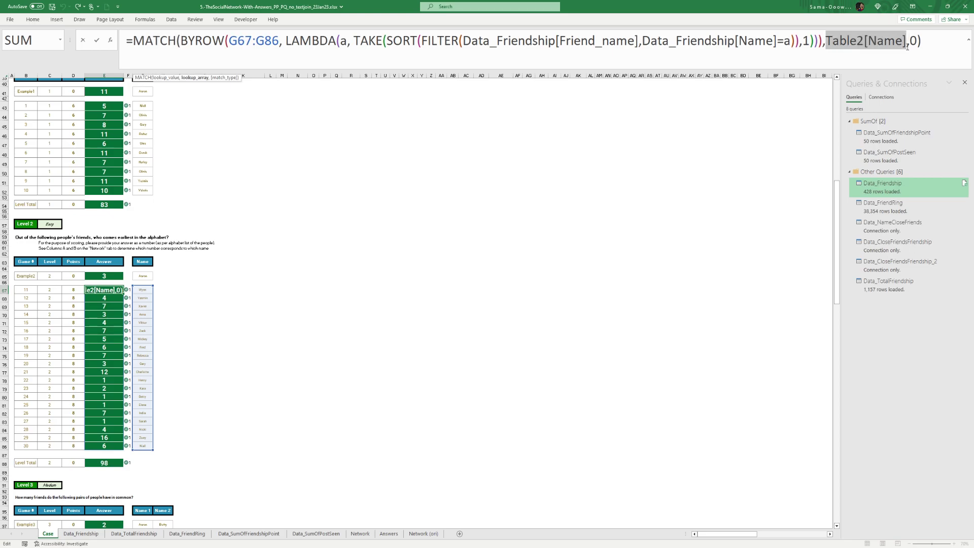
pyautogui.press('Escape')
# - Show the MAP formula in E99 behind the Level 3 common-friends answers in a further enlarged formula bar
pyautogui.scroll(-7, 437, 292)
pyautogui.scroll(-5, 232, 298)
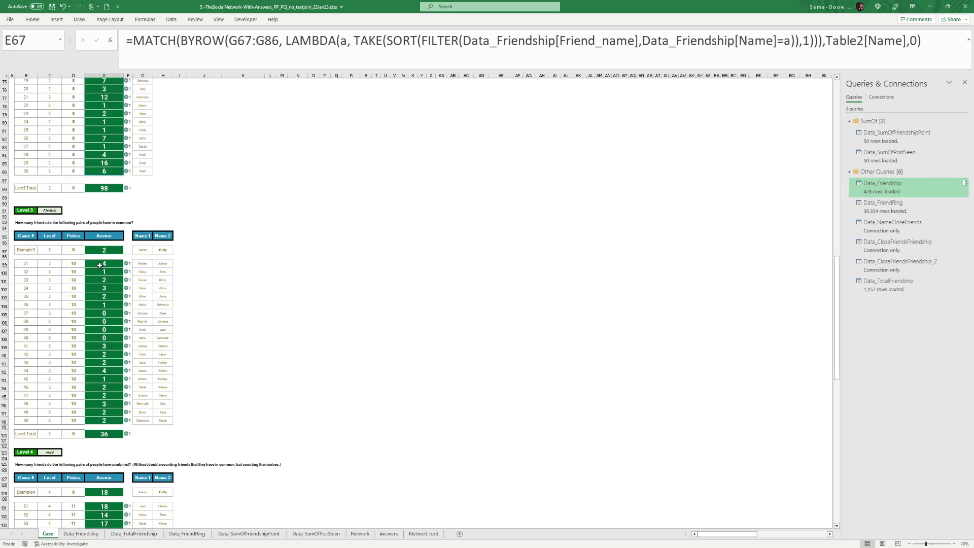
pyautogui.click(117, 139)
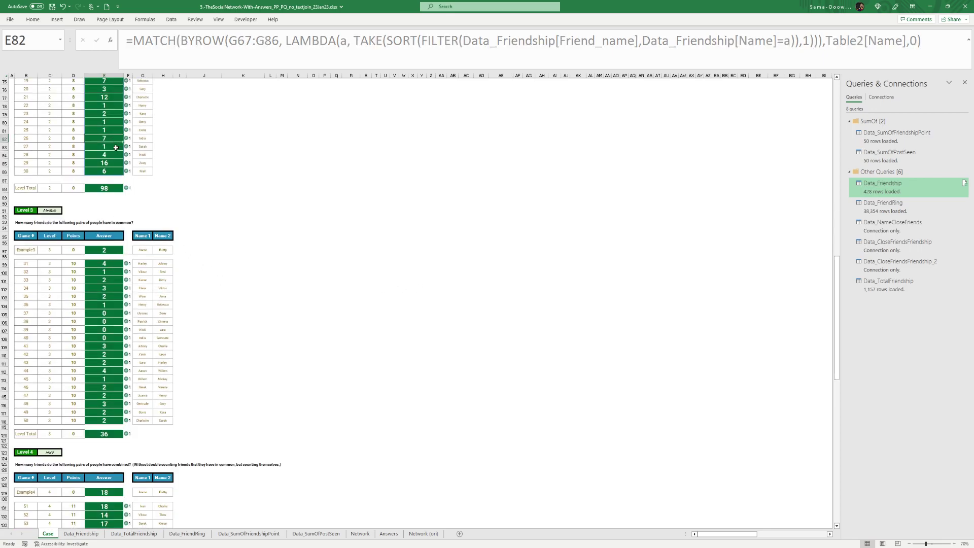
pyautogui.click(103, 264)
pyautogui.scroll(-1, 127, 213)
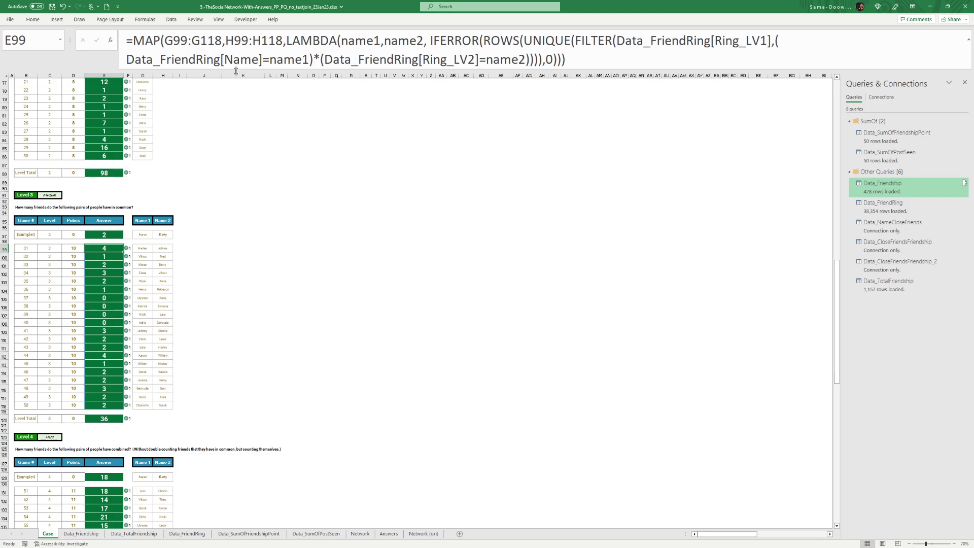
pyautogui.moveTo(236, 71); pyautogui.dragTo(236, 98)
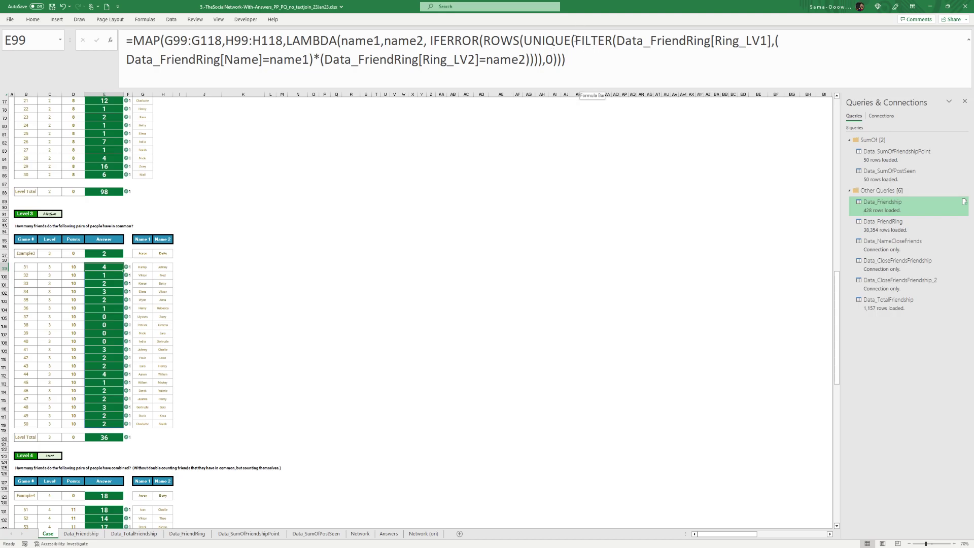
# - Examine the FILTER part of the E99 formula, its Ring_LV1 array and its Name and Ring_LV2 conditions, leaving the formula unchanged
pyautogui.moveTo(575, 40); pyautogui.dragTo(711, 41)
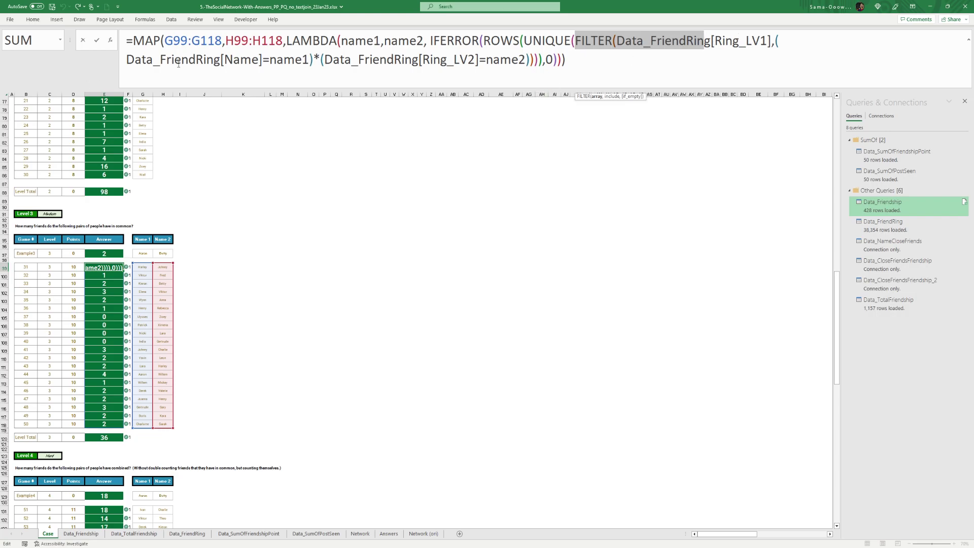
pyautogui.click(783, 42)
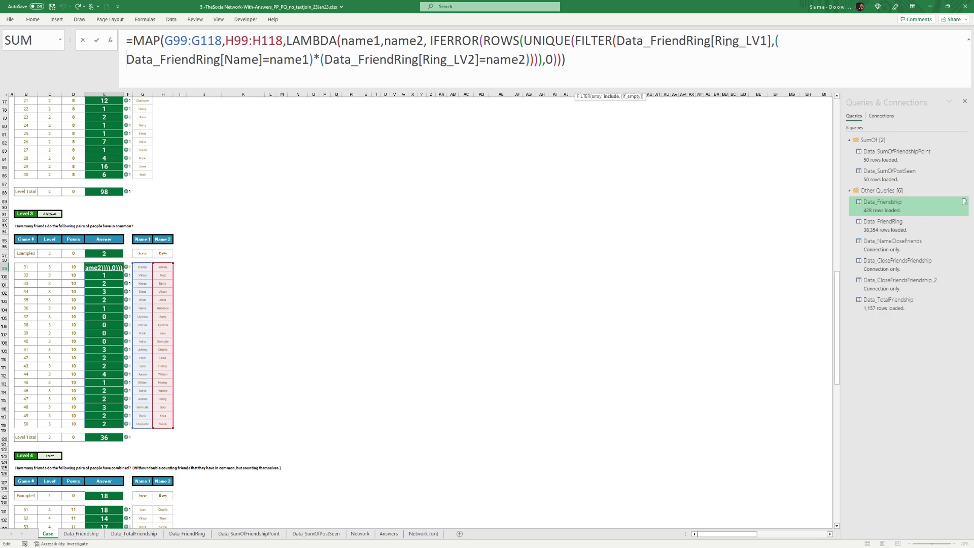
pyautogui.moveTo(724, 44); pyautogui.dragTo(772, 43)
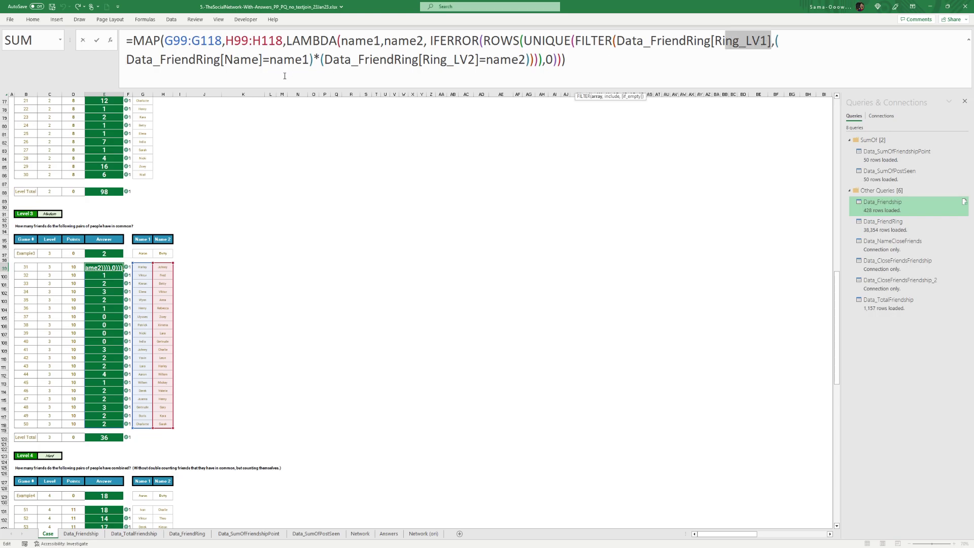
pyautogui.moveTo(127, 59); pyautogui.dragTo(284, 61)
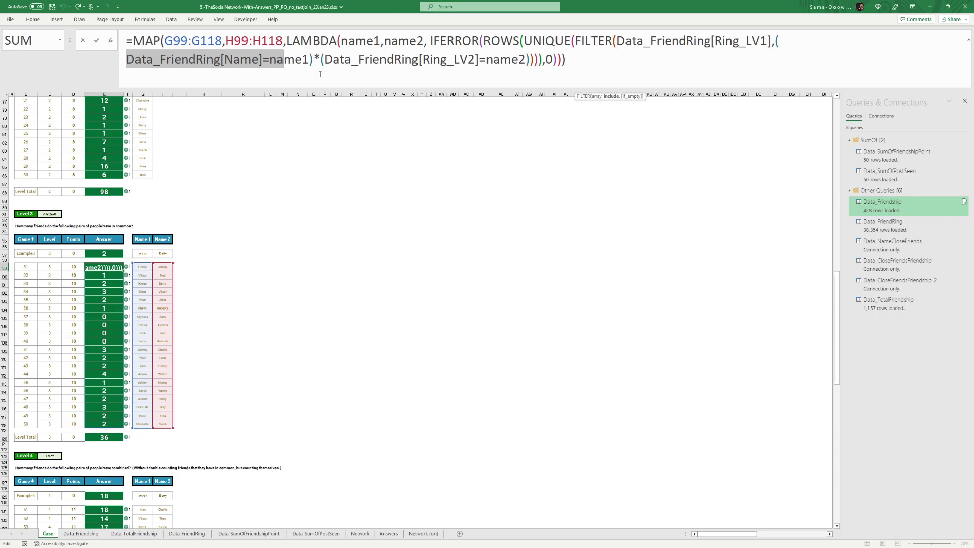
pyautogui.moveTo(325, 60); pyautogui.dragTo(430, 59)
pyautogui.click(335, 60)
pyautogui.moveTo(335, 59); pyautogui.dragTo(419, 60)
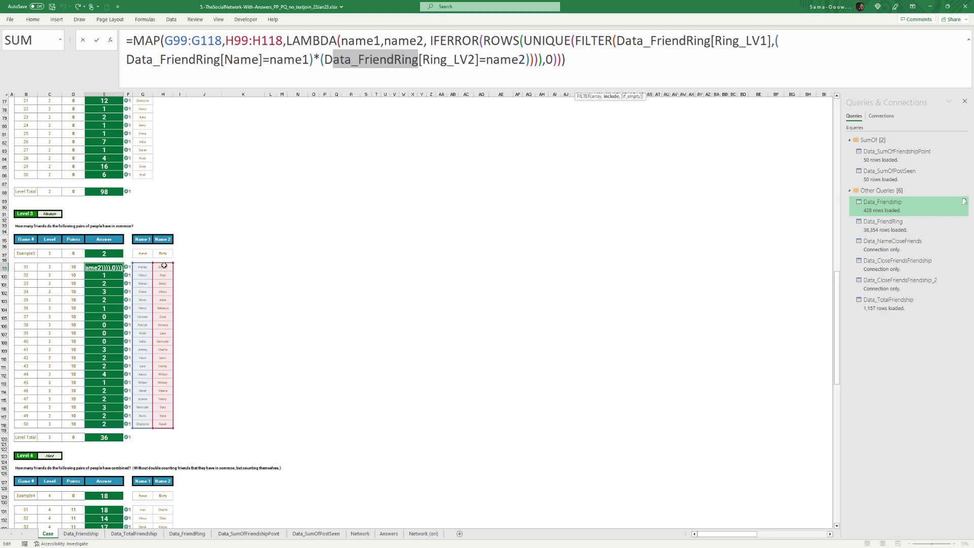
pyautogui.click(393, 60)
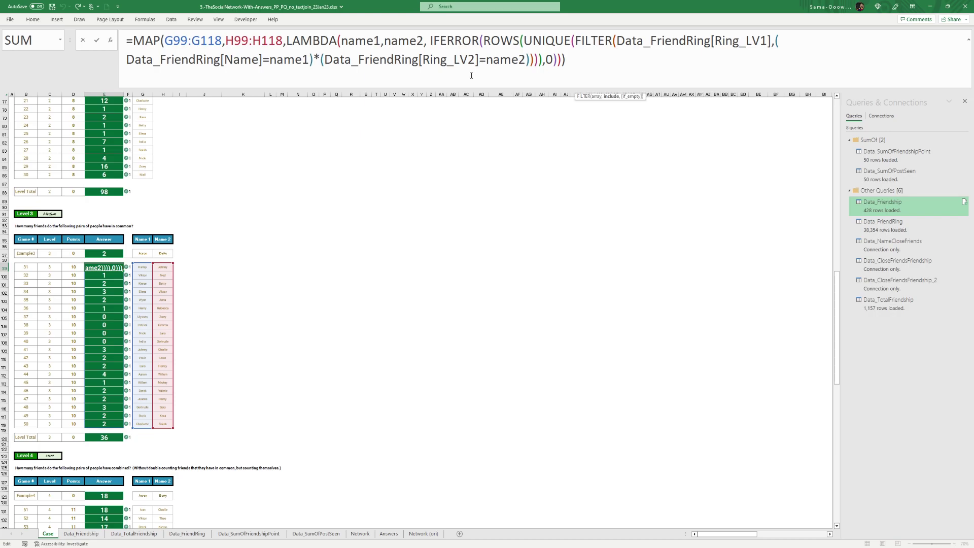
pyautogui.hotkey('ctrl', 'Return')
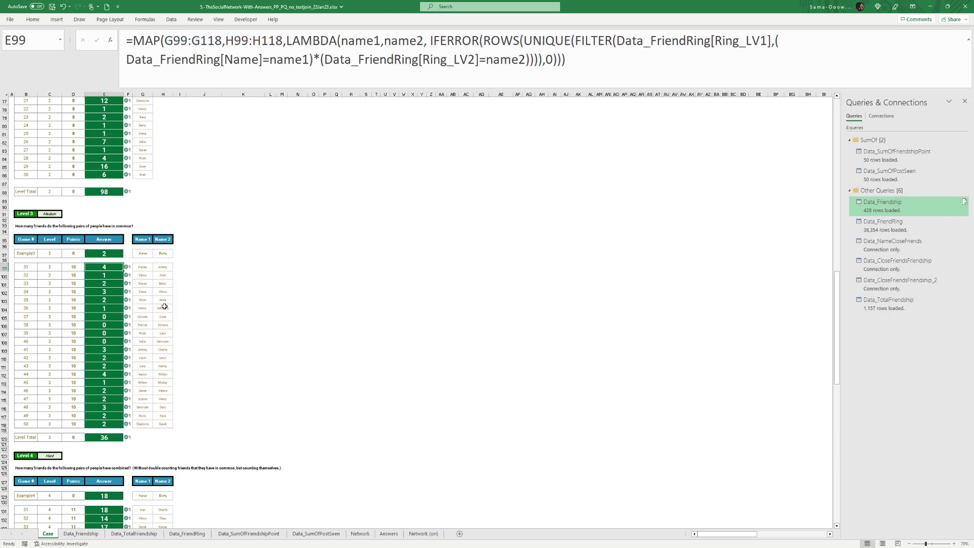
# - Locate the first Level 3 pair and filter the Name column of the Data_FriendRing table to that pair's first name
pyautogui.scroll(1, 159, 309)
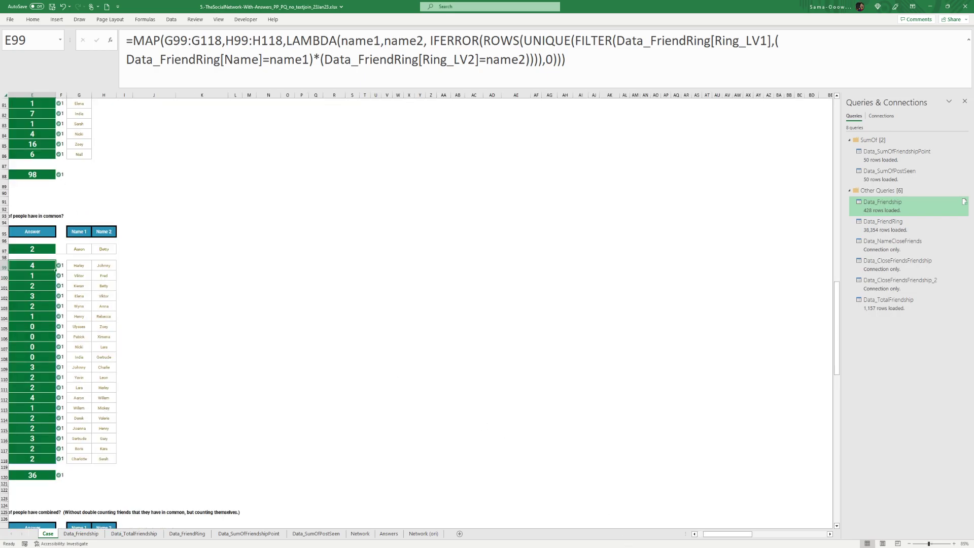
pyautogui.moveTo(745, 534); pyautogui.dragTo(739, 534)
pyautogui.click(204, 266)
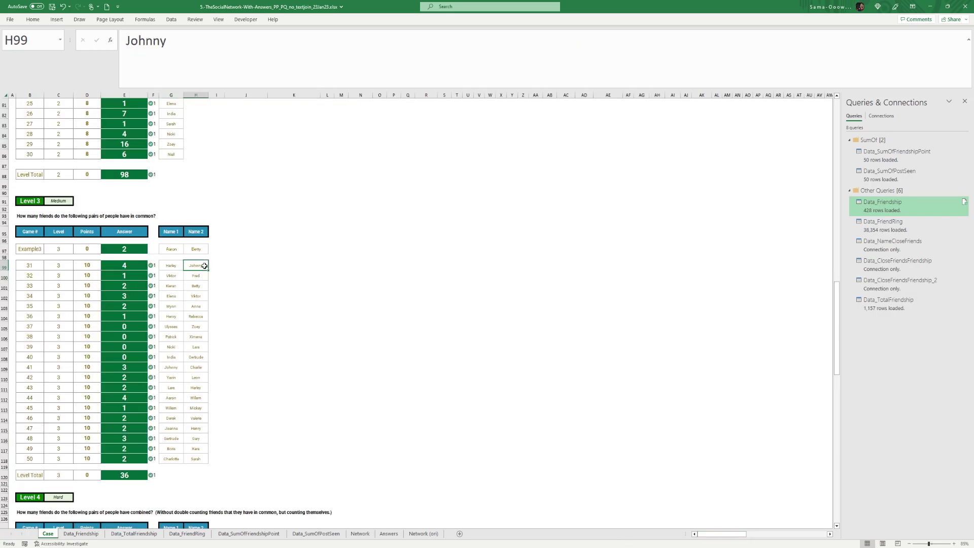
pyautogui.click(197, 533)
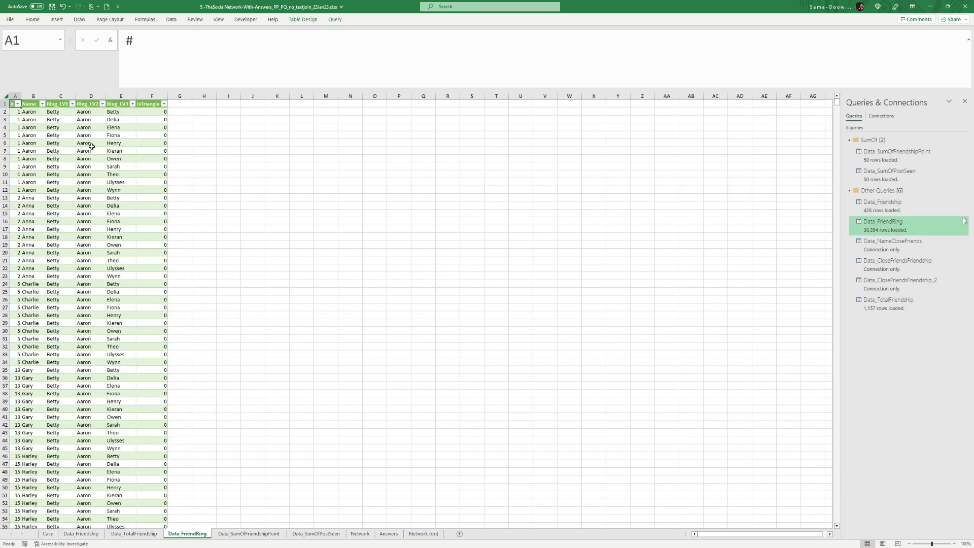
pyautogui.click(42, 104)
pyautogui.click(36, 196)
pyautogui.scroll(-1, 35, 274)
pyautogui.scroll(-1, 34, 276)
pyautogui.click(33, 267)
pyautogui.click(24, 266)
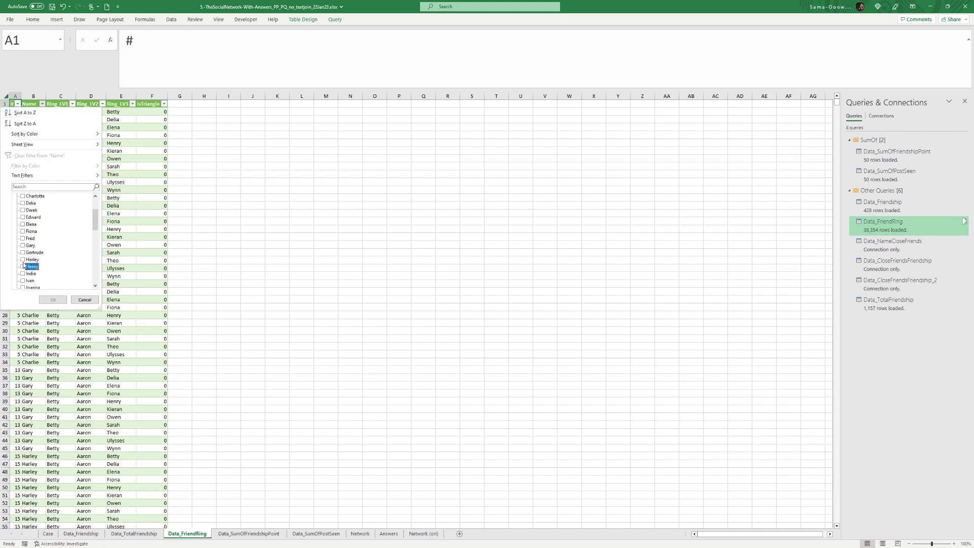
pyautogui.click(24, 260)
pyautogui.click(53, 299)
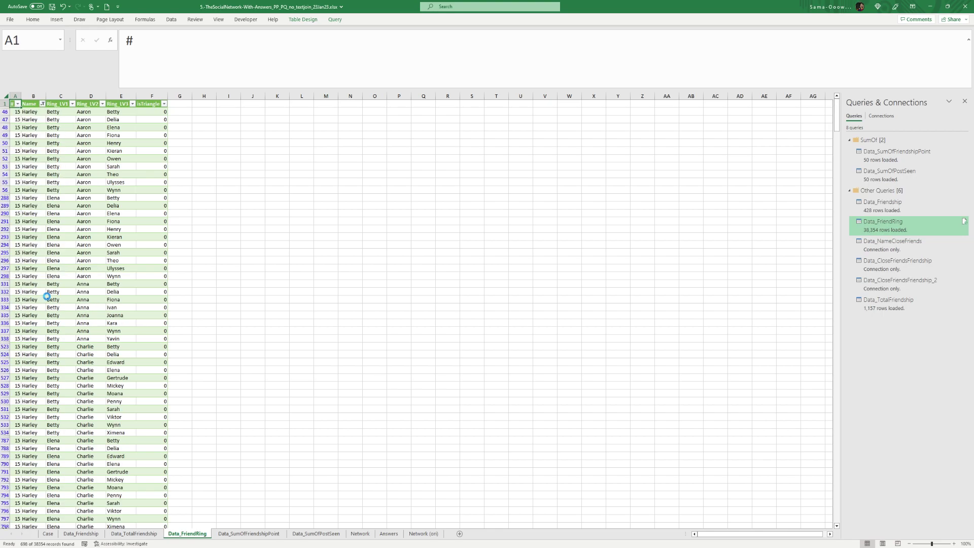
# - Filter the Ring_LV2 column to the pair's second name and select all remaining Ring_LV1 entries for review
pyautogui.click(103, 105)
pyautogui.click(36, 196)
pyautogui.scroll(-1, 50, 248)
pyautogui.scroll(-1, 44, 273)
pyautogui.click(39, 273)
pyautogui.click(55, 300)
pyautogui.moveTo(66, 113); pyautogui.dragTo(68, 205)
pyautogui.click(68, 112)
pyautogui.moveTo(68, 112); pyautogui.dragTo(66, 261)
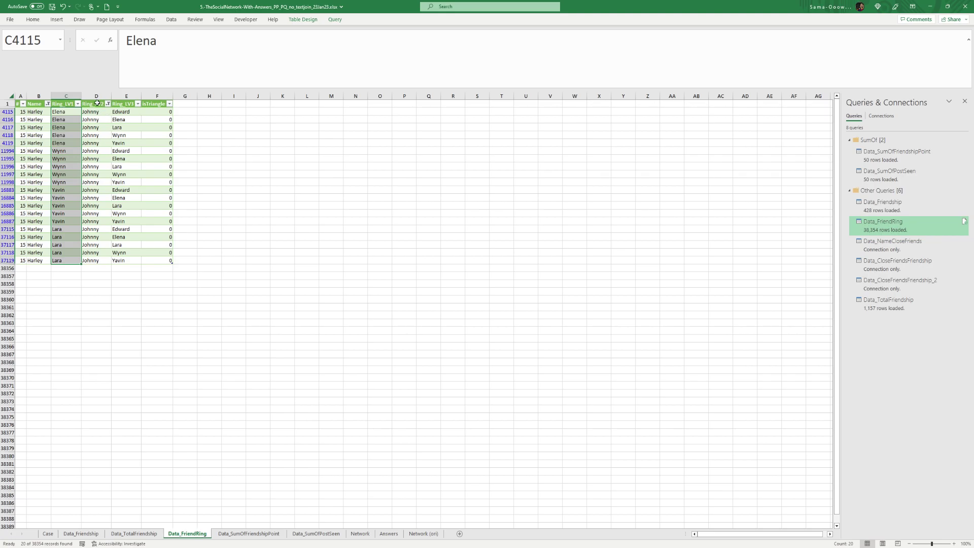
# - Clear all filters from the Data_FriendRing table and return to the Case sheet
pyautogui.click(172, 19)
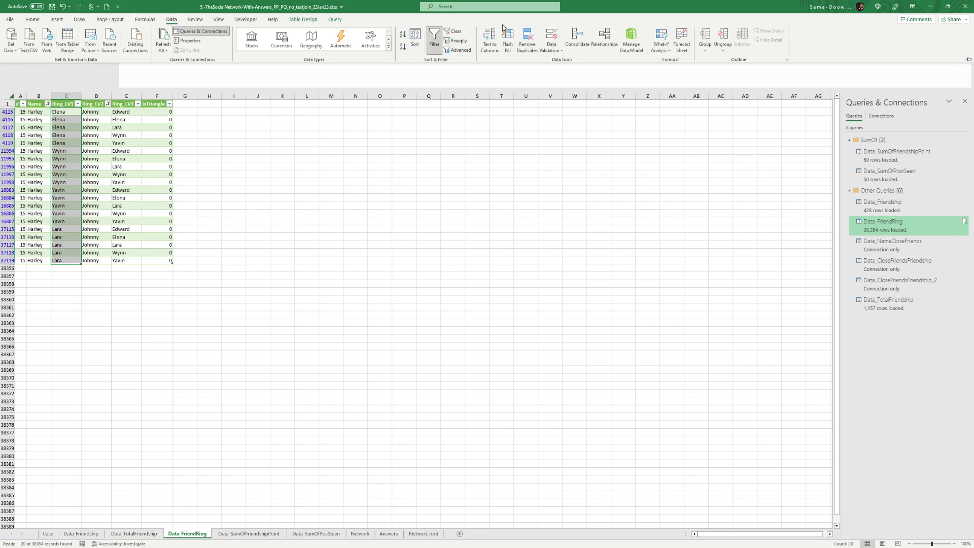
pyautogui.click(454, 31)
pyautogui.click(47, 533)
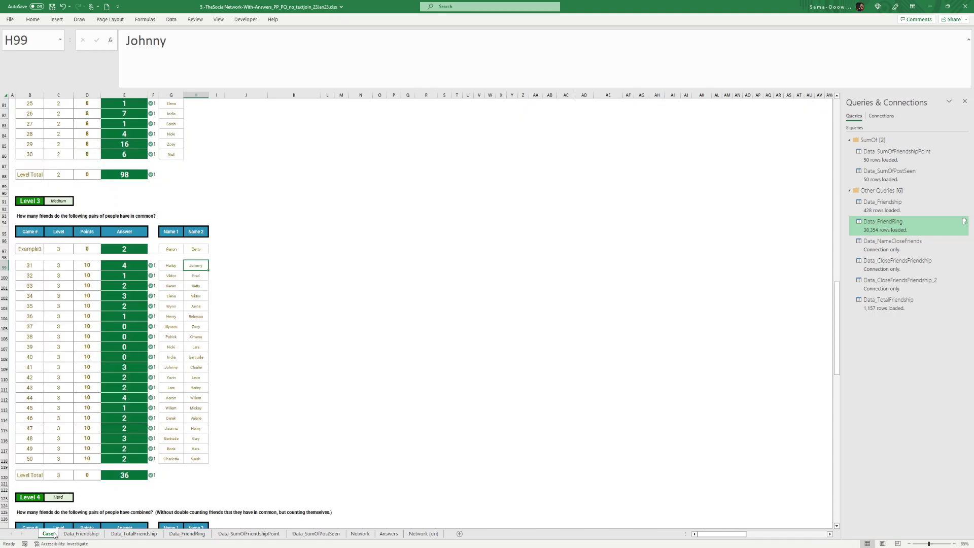
# - Examine the FILTER, UNIQUE and ROWS parts of the E99 formula again and leave editing without changes
pyautogui.click(130, 265)
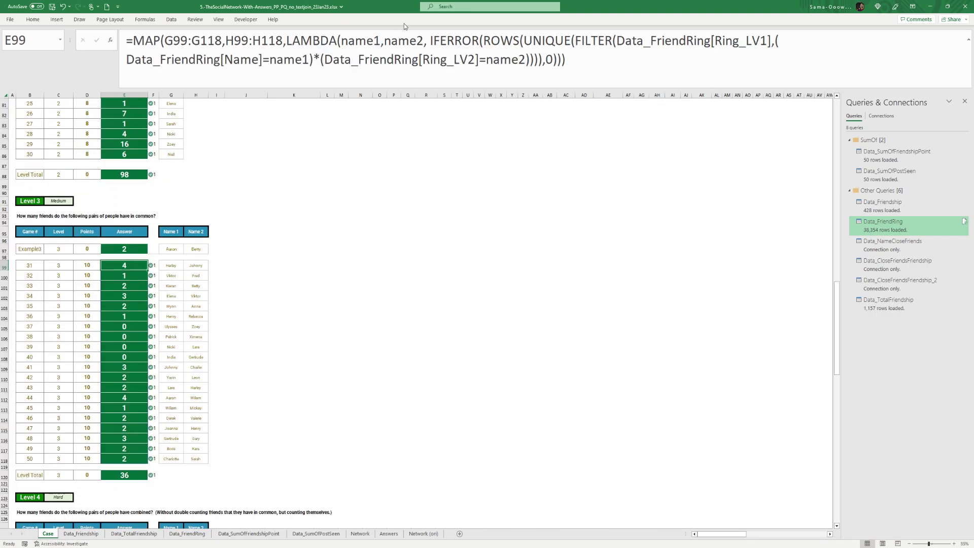
pyautogui.moveTo(576, 41); pyautogui.dragTo(766, 40)
pyautogui.moveTo(131, 61); pyautogui.dragTo(531, 61)
pyautogui.doubleClick(526, 41)
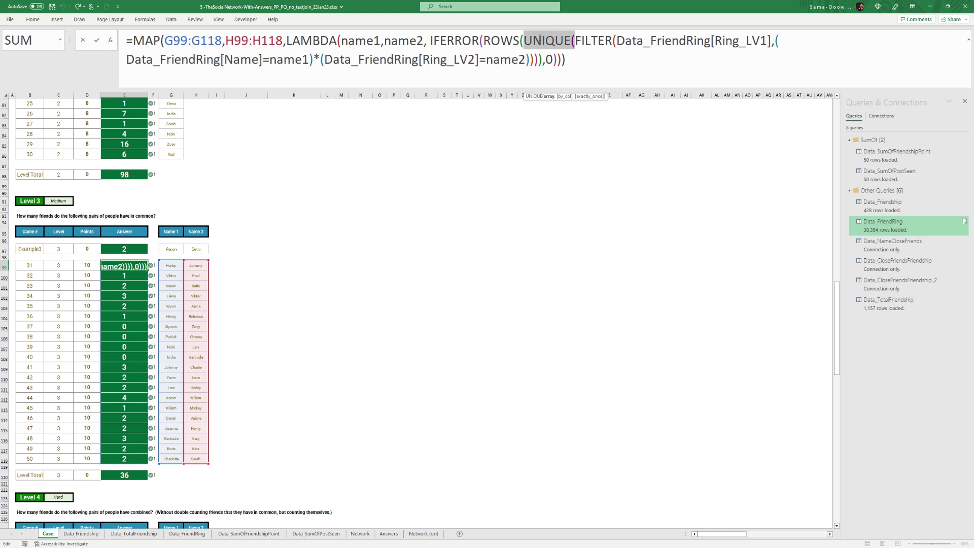
pyautogui.hotkey('ctrl', 'shift', 'Left')
pyautogui.hotkey('ctrl', 'shift', 'Left')
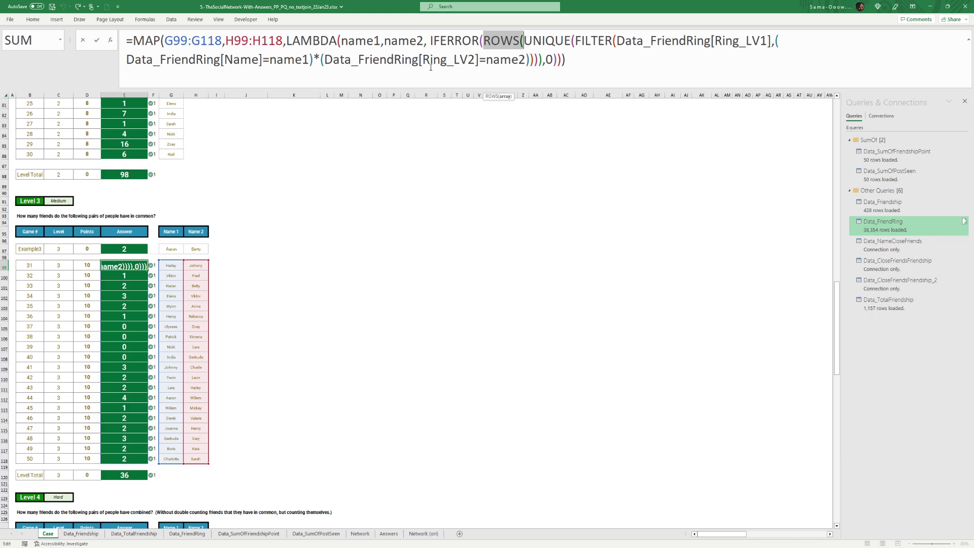
pyautogui.press('Escape')
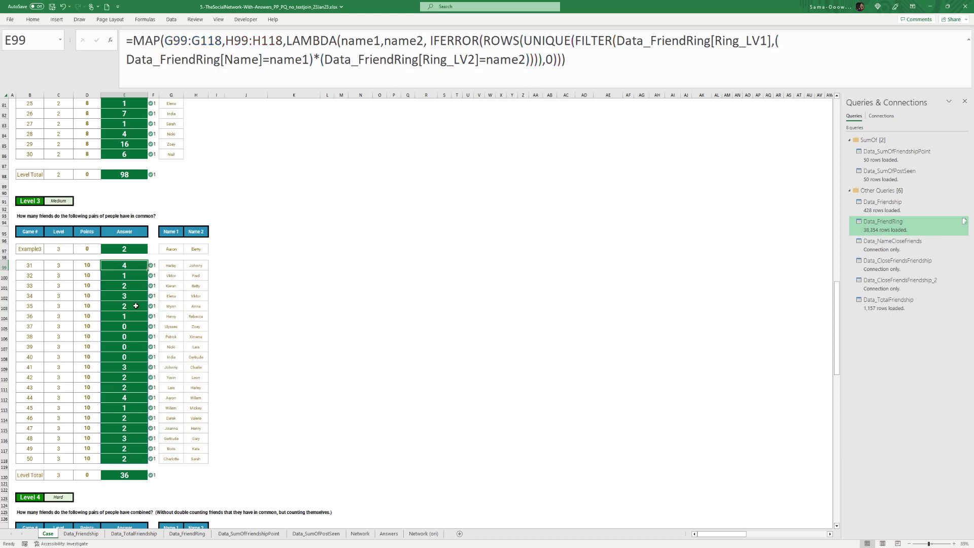
# - Show the MAP formula in E131 behind the Level 4 combined-friends answers and look briefly at its source, the Data_Friendship sheet
pyautogui.scroll(-11, 136, 299)
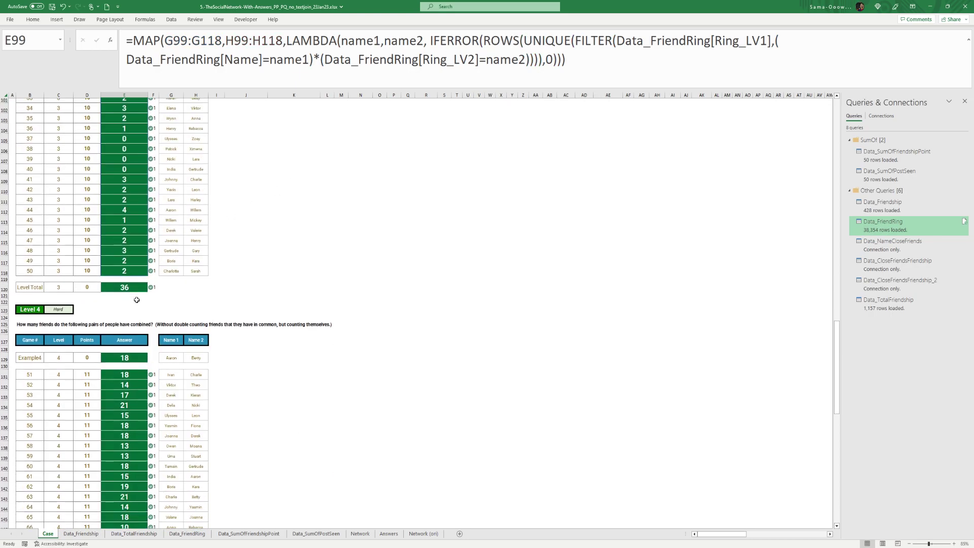
pyautogui.scroll(-1, 136, 299)
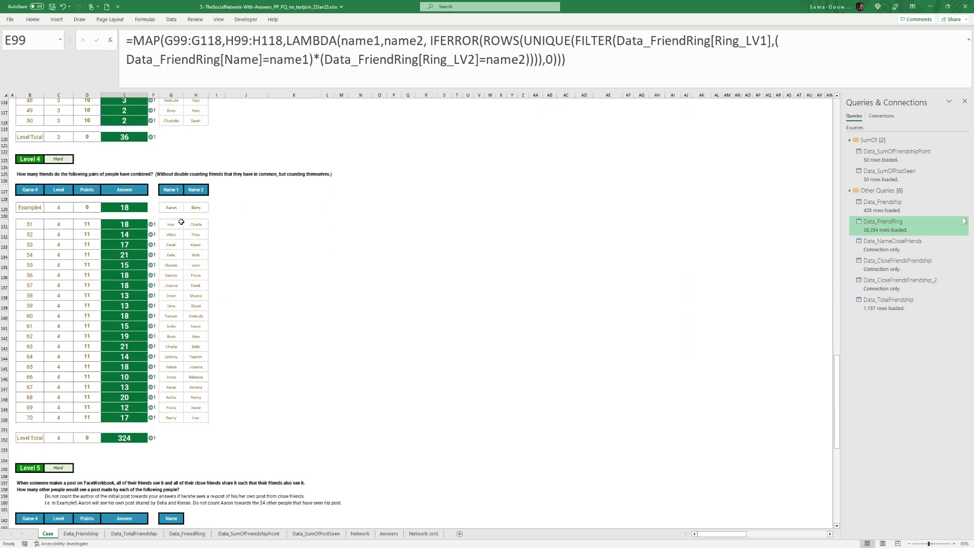
pyautogui.click(134, 222)
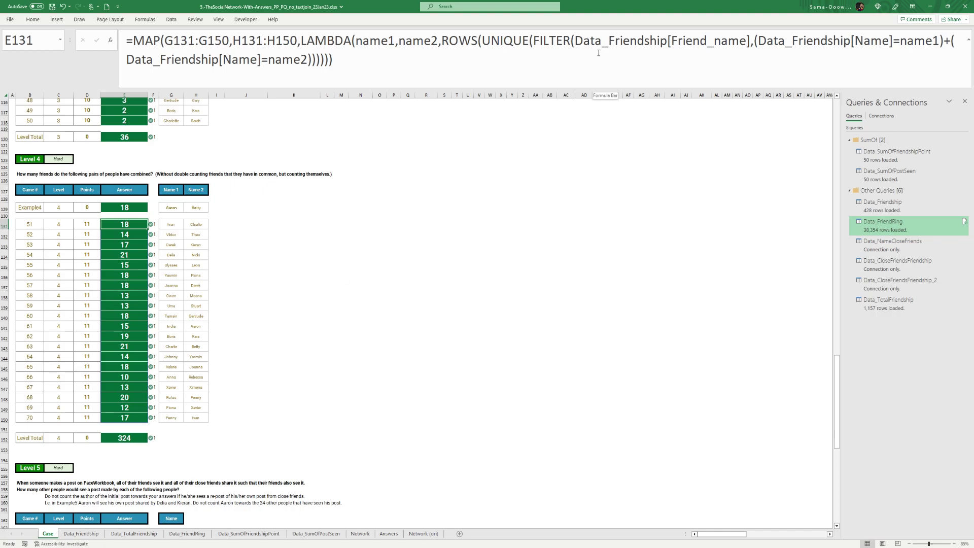
pyautogui.click(80, 533)
pyautogui.click(48, 534)
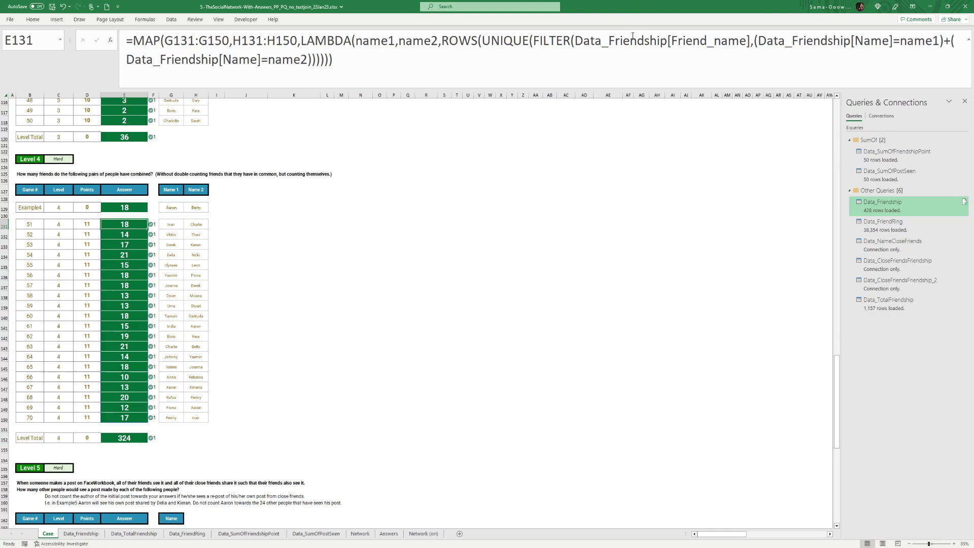
# - Examine the Friend_name array and the Name conditions in the E131 formula's FILTER, leaving the formula unchanged
pyautogui.moveTo(573, 40); pyautogui.dragTo(889, 41)
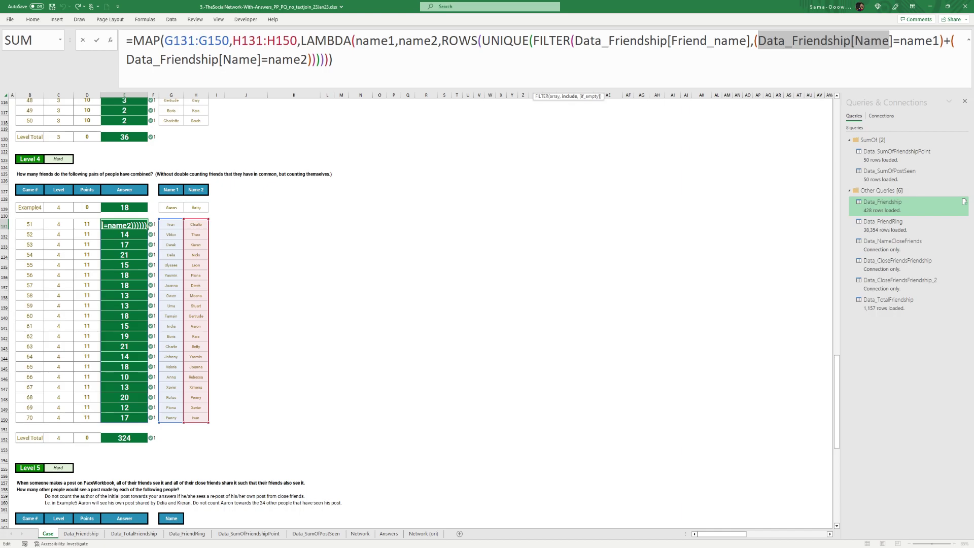
pyautogui.click(762, 41)
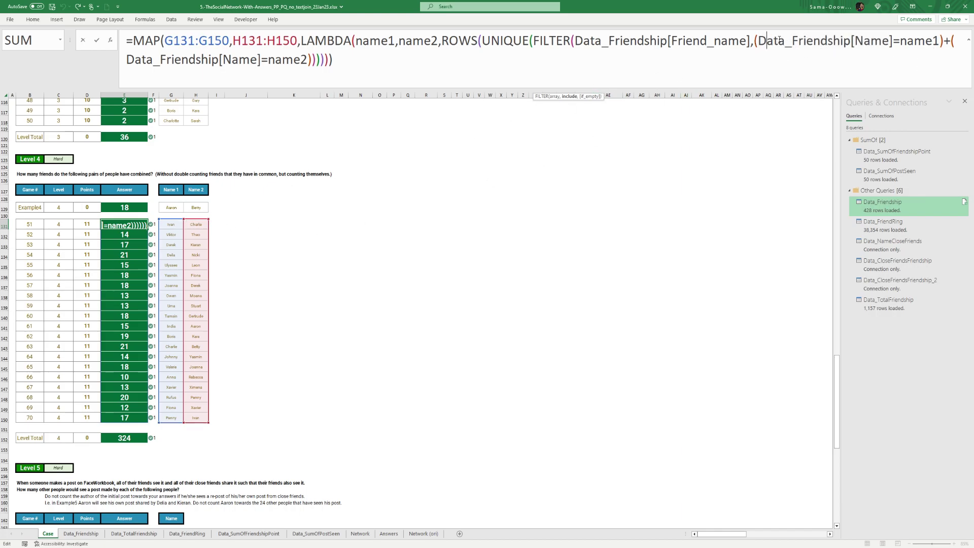
pyautogui.doubleClick(946, 41)
pyautogui.press('Escape')
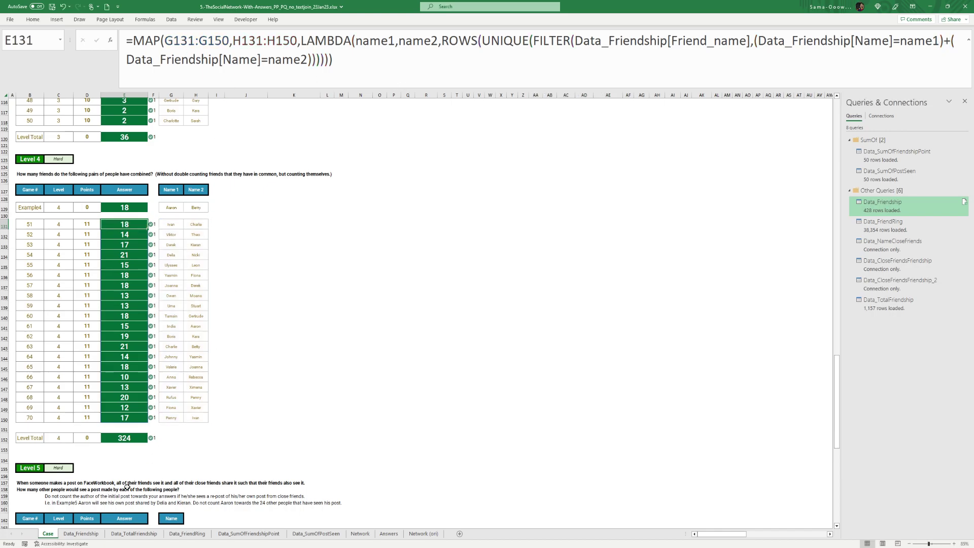
# - Check the Name column in Data_Friendship, then examine the UNIQUE part of the E131 formula on the Case sheet without changing it
pyautogui.click(81, 534)
pyautogui.click(35, 118)
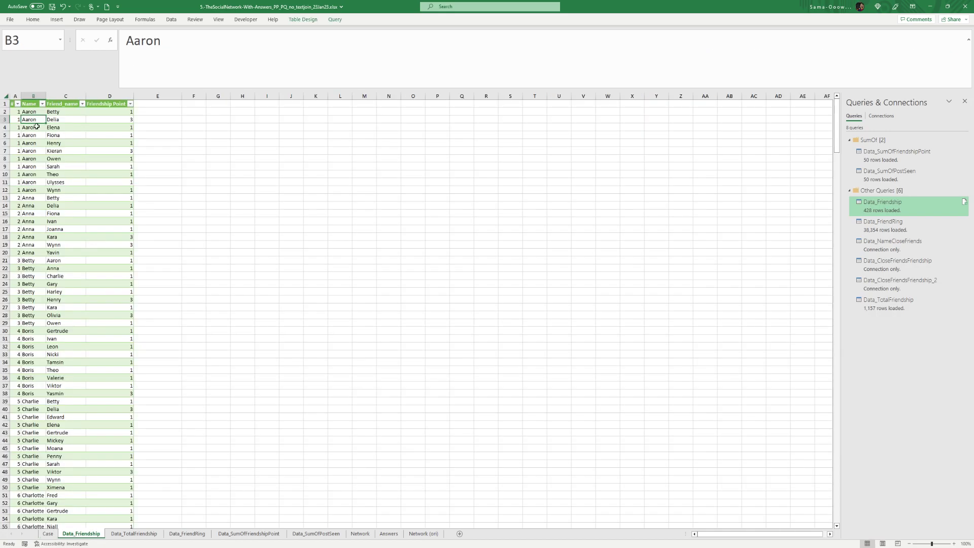
pyautogui.click(48, 533)
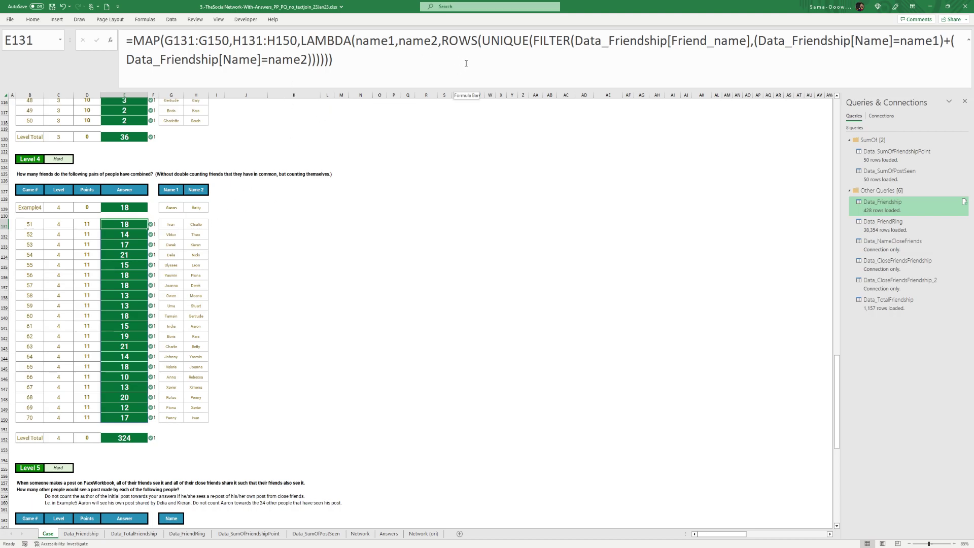
pyautogui.click(488, 40)
pyautogui.moveTo(483, 41); pyautogui.dragTo(528, 45)
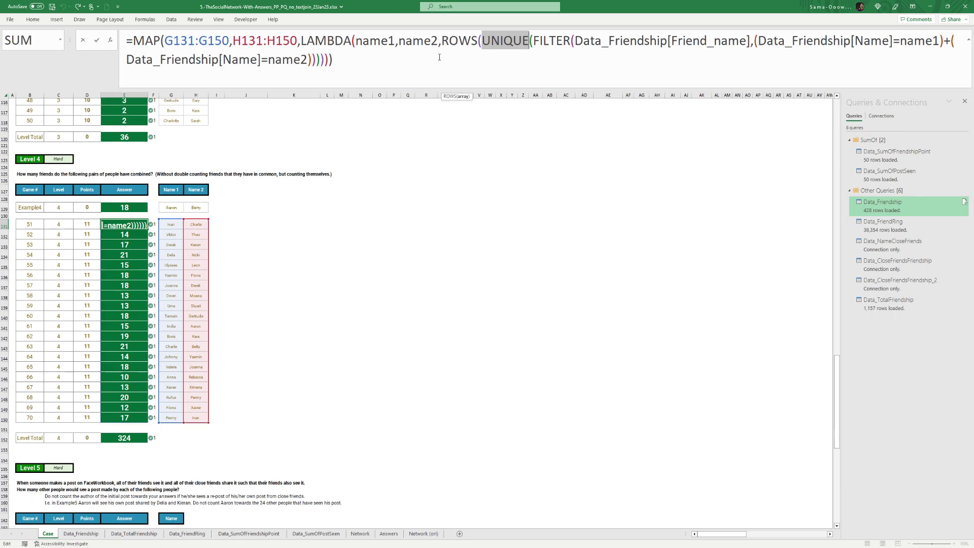
pyautogui.hotkey('ctrl', 'Return')
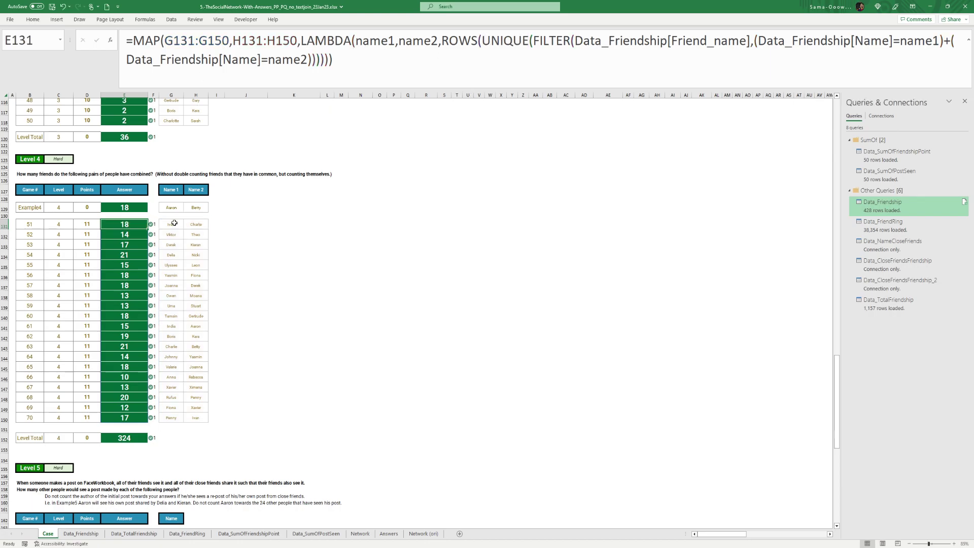
# - Show the XLOOKUP formula in E166 behind the Level 5 answers and review the Name and Post Seen Count columns in Data_SumOfPostSeen
pyautogui.scroll(-3, 140, 248)
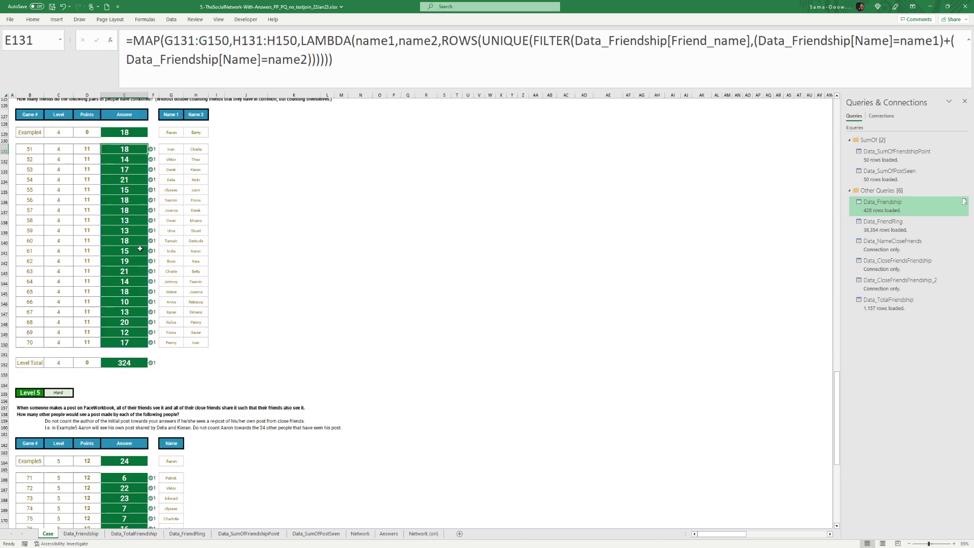
pyautogui.scroll(-9, 141, 246)
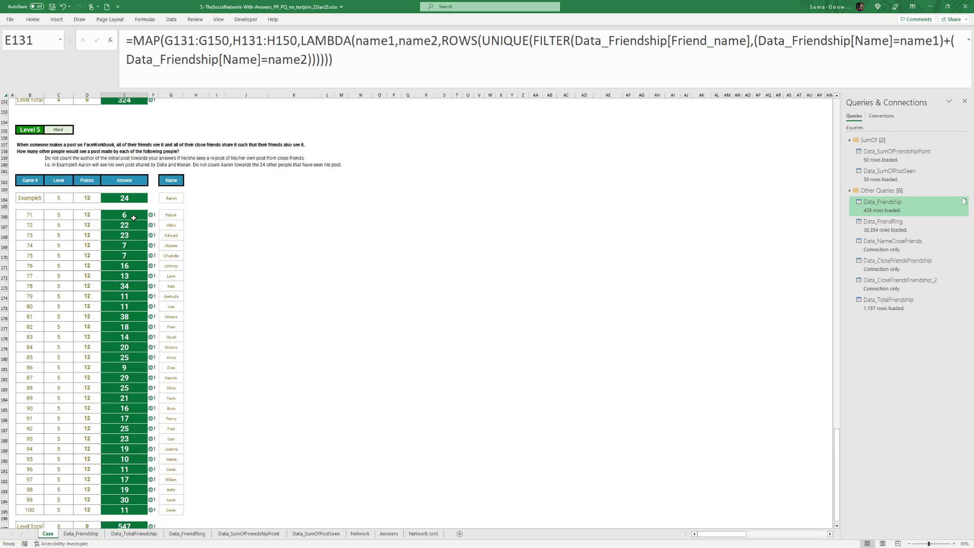
pyautogui.click(134, 218)
pyautogui.scroll(-1, 138, 220)
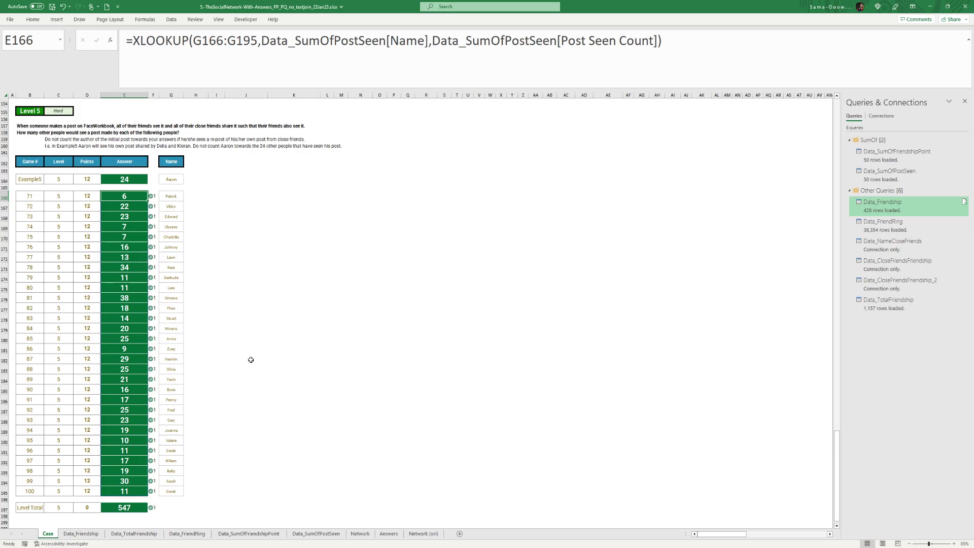
pyautogui.click(316, 534)
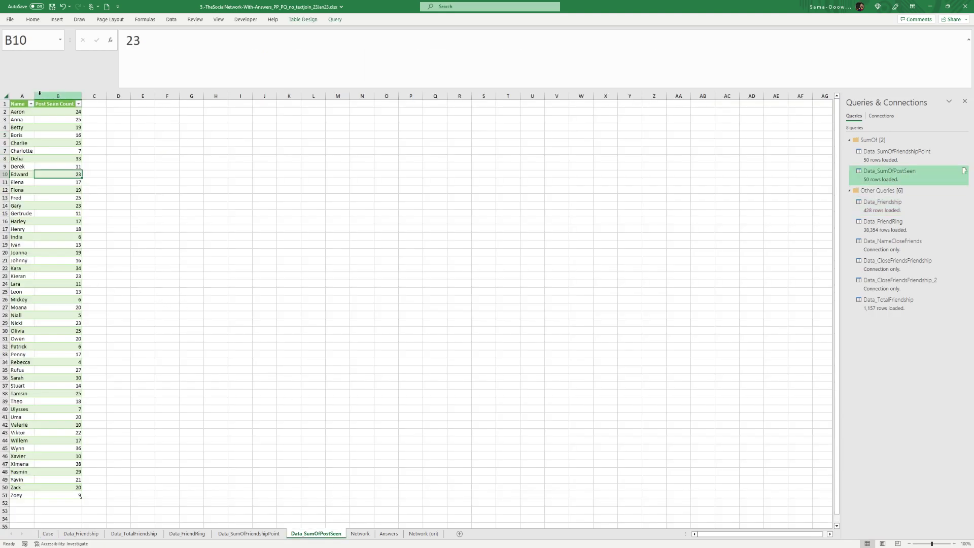
pyautogui.moveTo(25, 112); pyautogui.dragTo(55, 141)
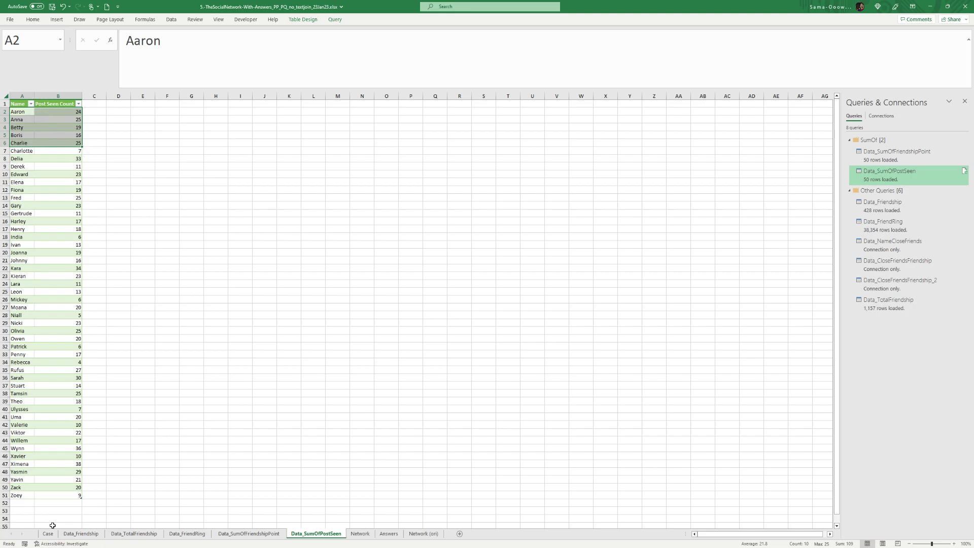
# - Return to the Case sheet and examine the Name lookup array in the E166 XLOOKUP formula without changing it
pyautogui.click(47, 533)
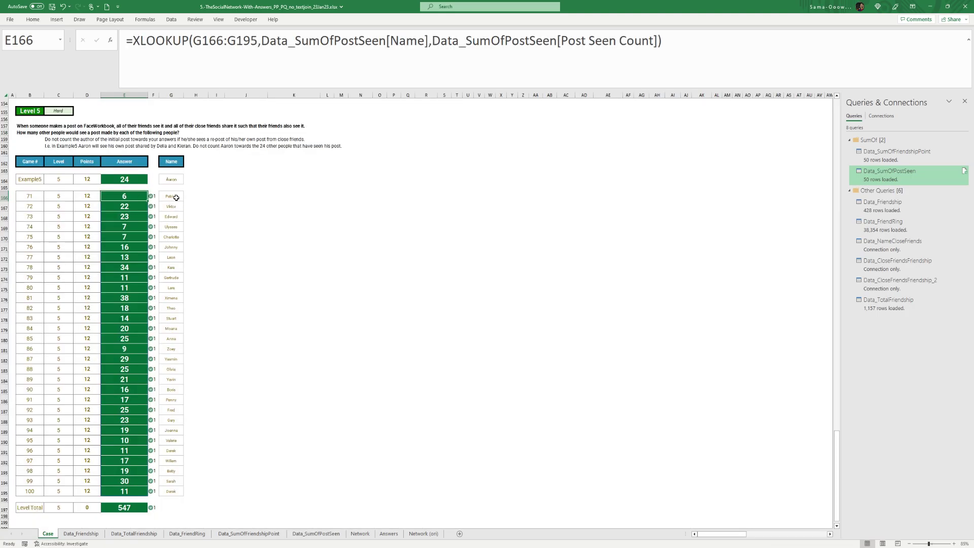
pyautogui.moveTo(270, 41); pyautogui.dragTo(390, 41)
pyautogui.press('Escape')
# - Show the XLOOKUP formula in E28 behind the Bonus 1 answer and look briefly at its source, the Data_SumOfFriendshipPoint sheet
pyautogui.moveTo(838, 467); pyautogui.dragTo(835, 134)
pyautogui.scroll(-2, 404, 359)
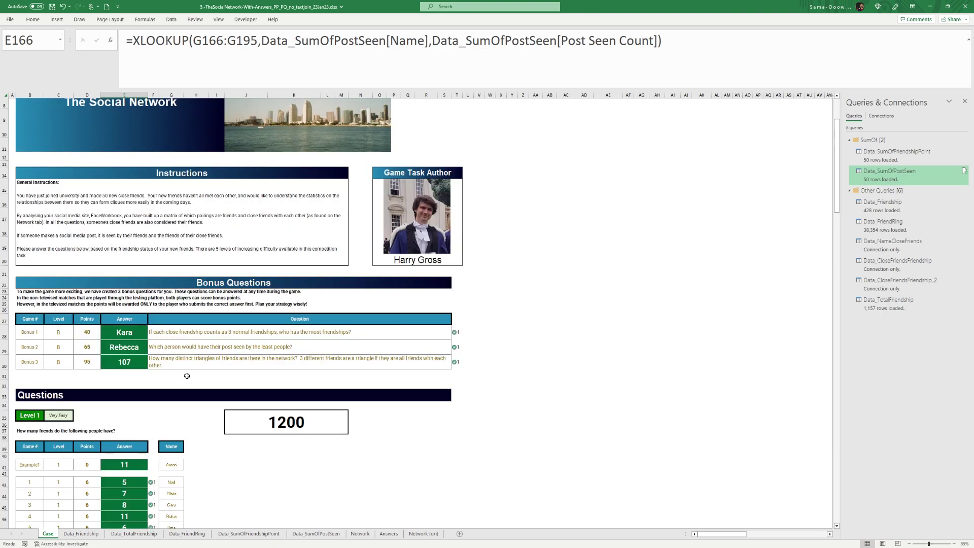
pyautogui.click(125, 333)
pyautogui.scroll(-2, 127, 290)
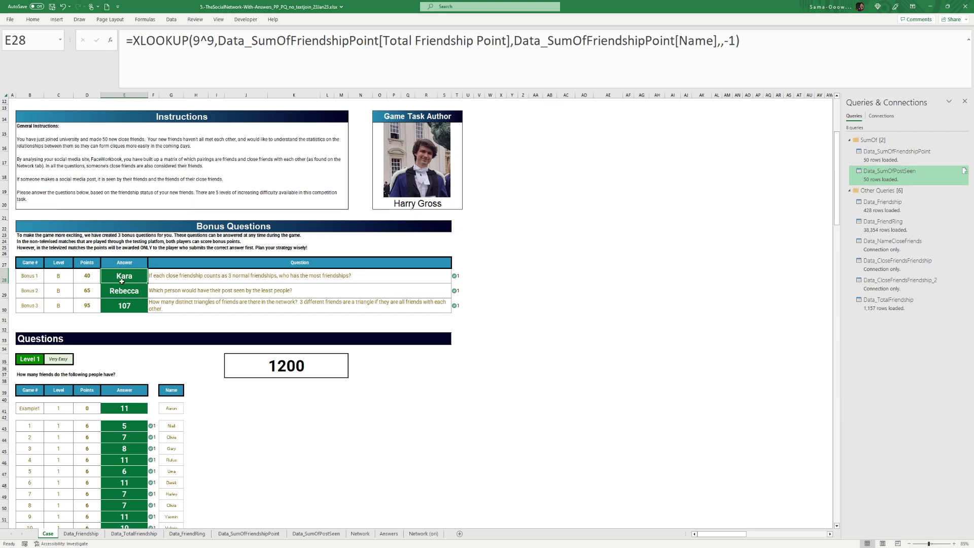
pyautogui.click(263, 536)
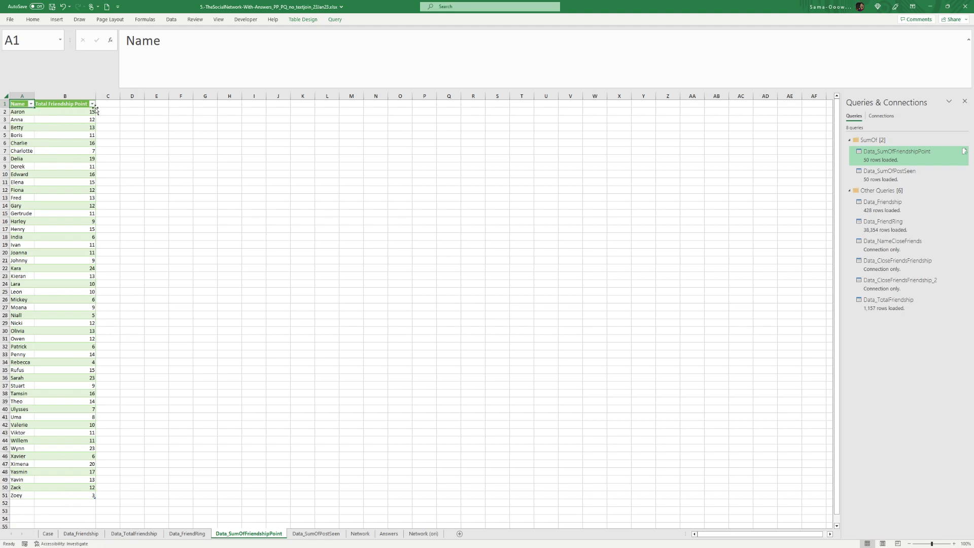
pyautogui.click(48, 534)
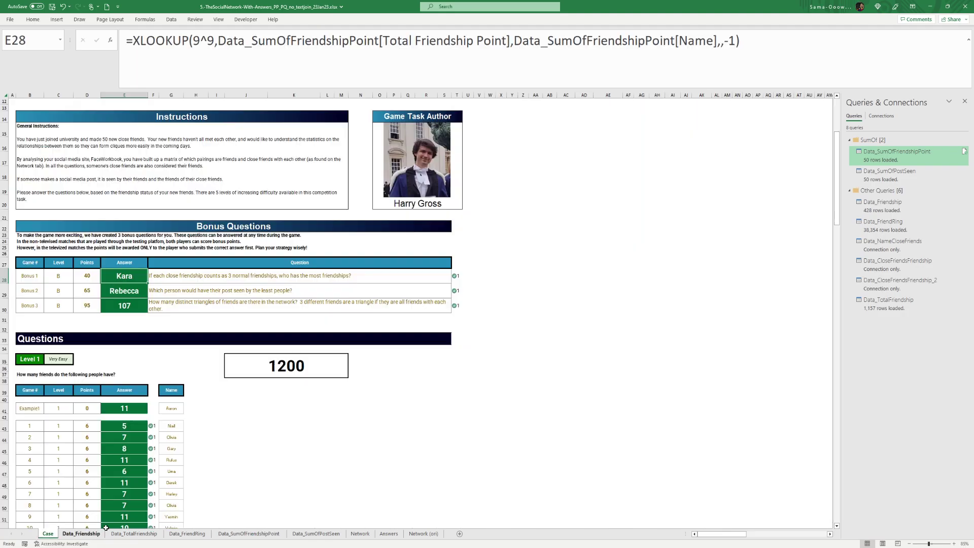
# - In Data_SumOfFriendshipPoint, filter Total Friendship Point to its highest value, 24, and select the matching name
pyautogui.click(249, 533)
pyautogui.click(92, 104)
pyautogui.click(41, 196)
pyautogui.moveTo(98, 217); pyautogui.dragTo(95, 274)
pyautogui.click(26, 285)
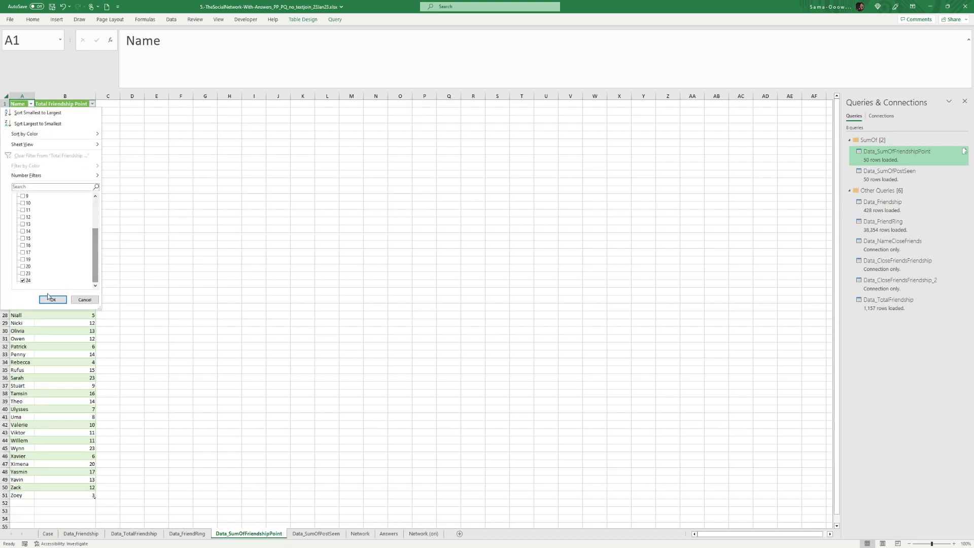
pyautogui.click(53, 299)
pyautogui.click(24, 110)
# - Restore all values in the Total Friendship Point filter so every row of the table is listed
pyautogui.click(92, 103)
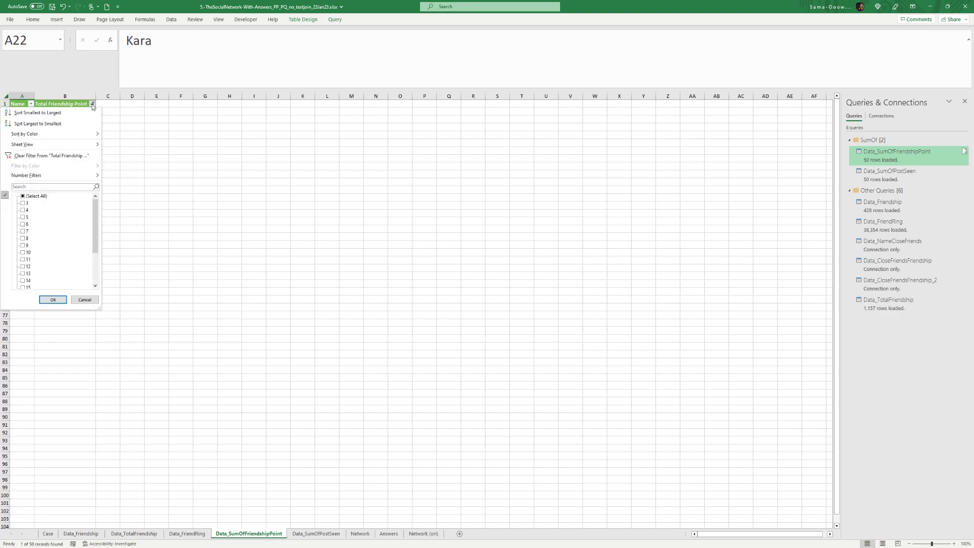
pyautogui.click(40, 196)
pyautogui.click(53, 299)
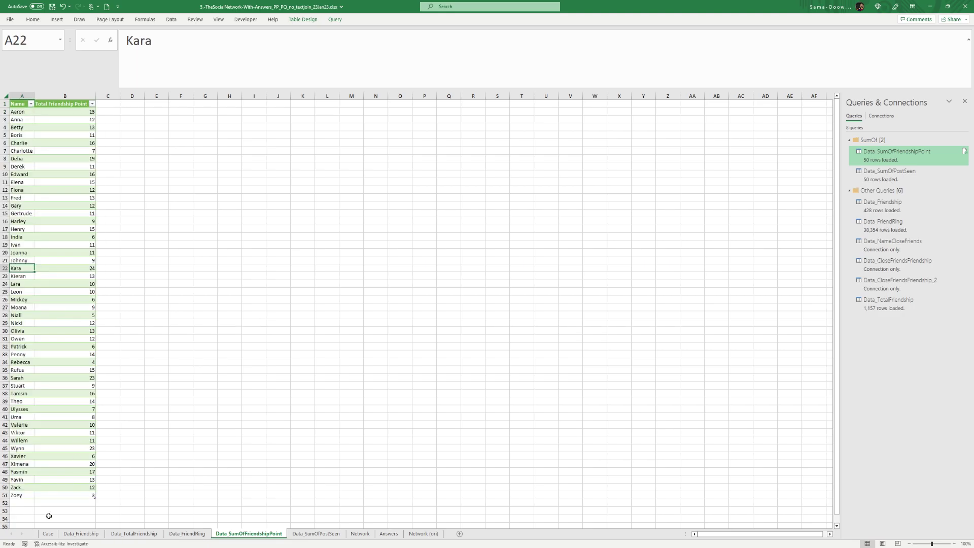
# - Show the XLOOKUP formula in E29 behind the Bonus 2 answer and look at the Post Seen Count column in Data_SumOfPostSeen
pyautogui.click(48, 533)
pyautogui.click(131, 291)
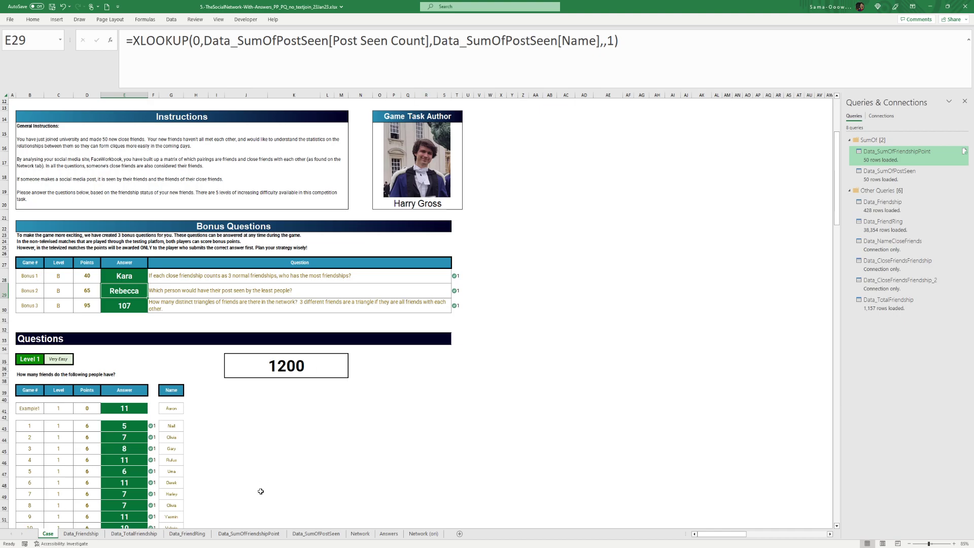
pyautogui.click(316, 534)
pyautogui.click(76, 120)
# - Use the Post Seen Count filter to check whose count is lowest, restore all rows, and return to the Case sheet
pyautogui.click(79, 103)
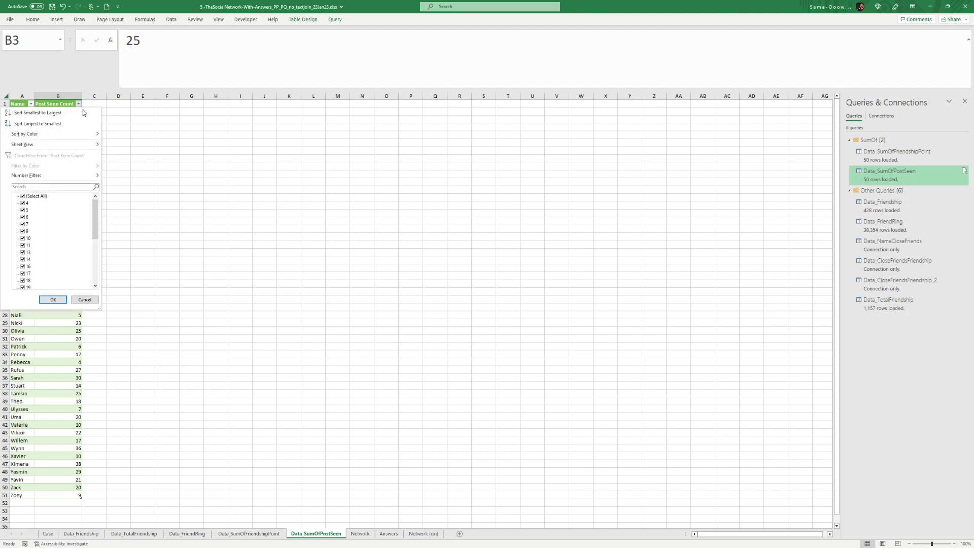
pyautogui.click(54, 300)
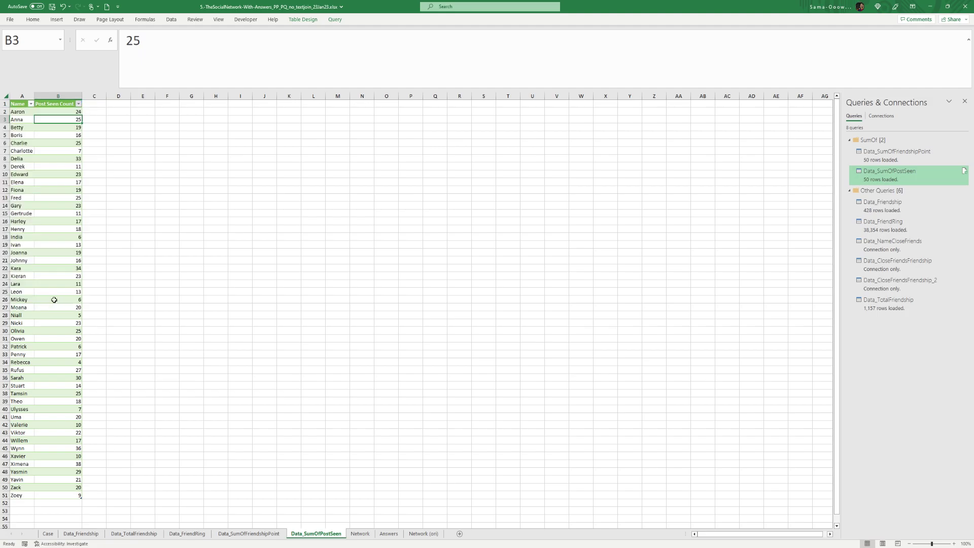
pyautogui.click(78, 104)
pyautogui.click(30, 197)
pyautogui.click(55, 300)
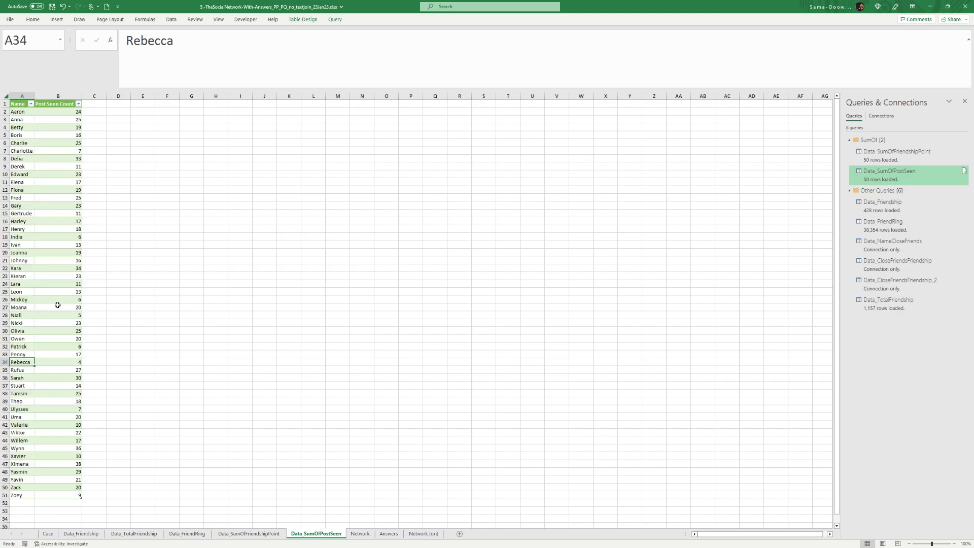
pyautogui.click(48, 533)
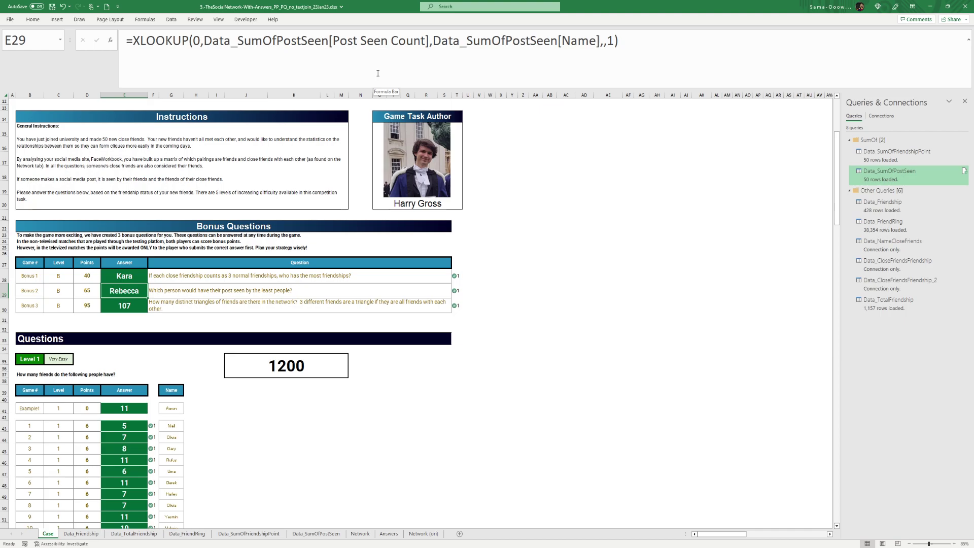
# - Show the SUM formula in E30 behind the Bonus 3 answer and check the isTriangle column's filter values in Data_FriendRing
pyautogui.click(135, 307)
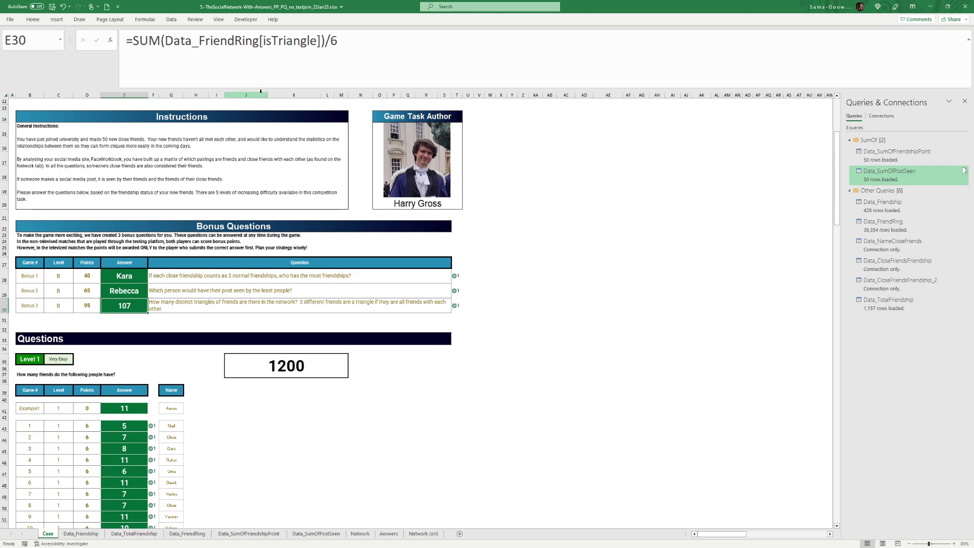
pyautogui.click(186, 534)
pyautogui.click(154, 117)
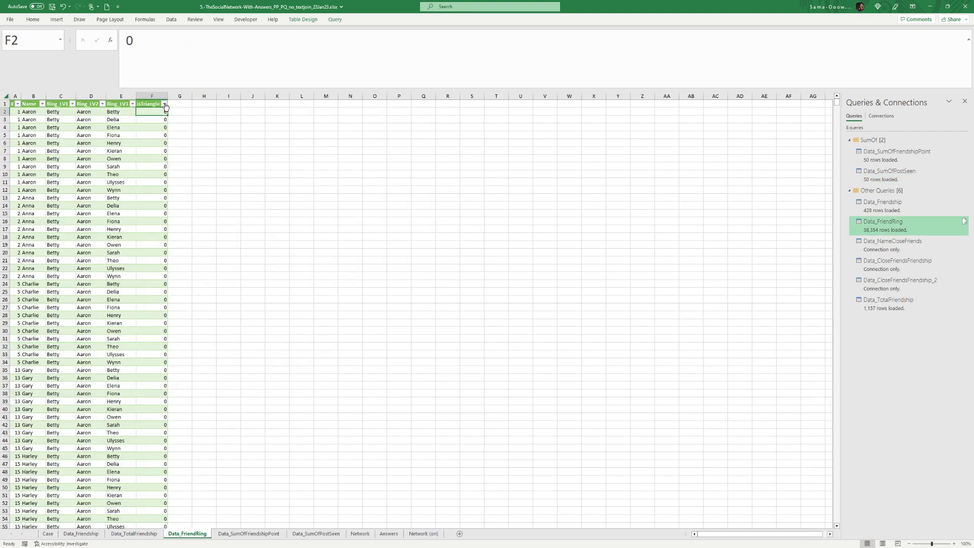
pyautogui.click(164, 103)
pyautogui.click(150, 299)
pyautogui.click(47, 534)
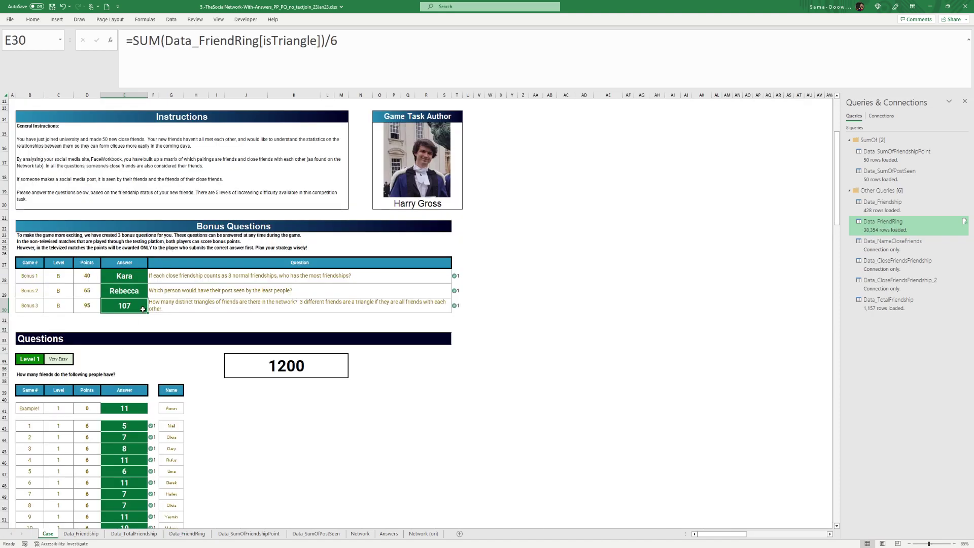